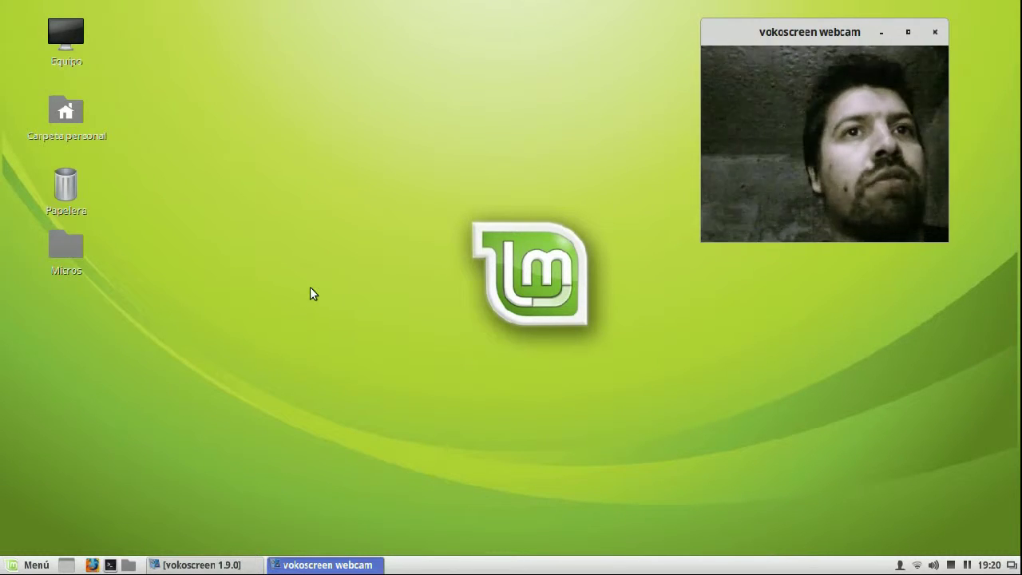
# Find and open the Linux Mint welcome screen (Pantalla de bienvenida), review its options in an unobstructed area, and close it.
pyautogui.click(32, 565)
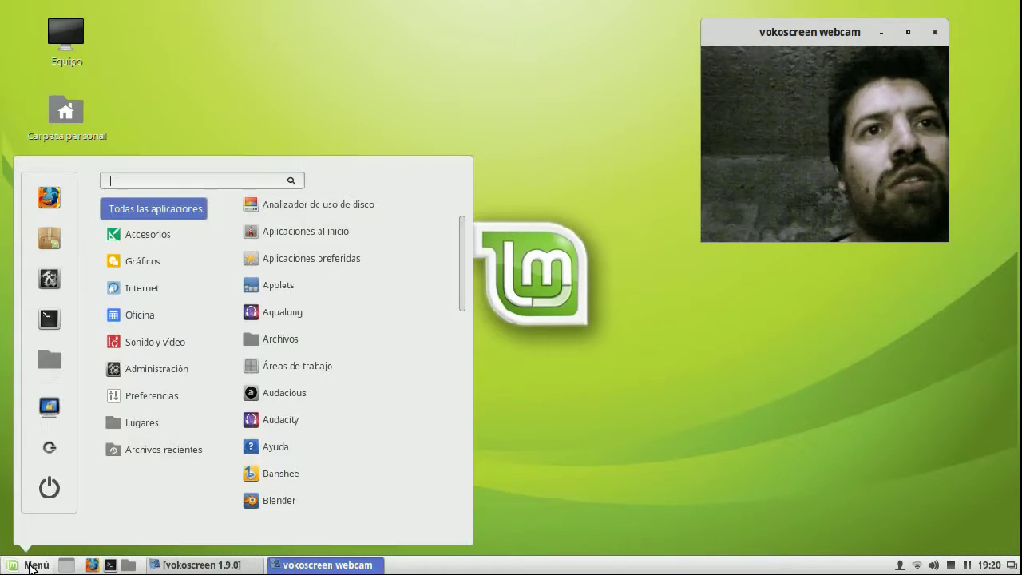
pyautogui.write('we')
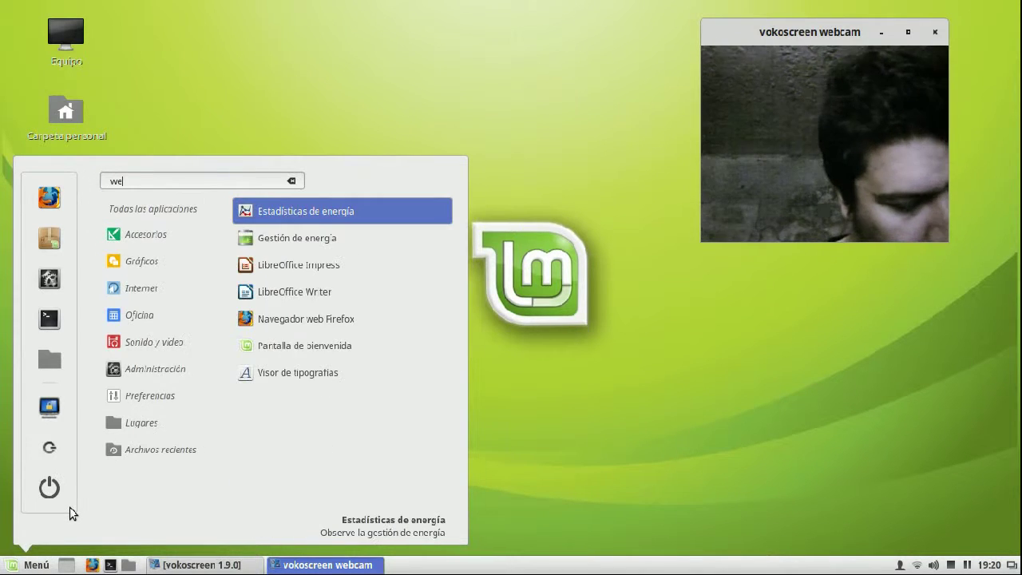
pyautogui.write('l')
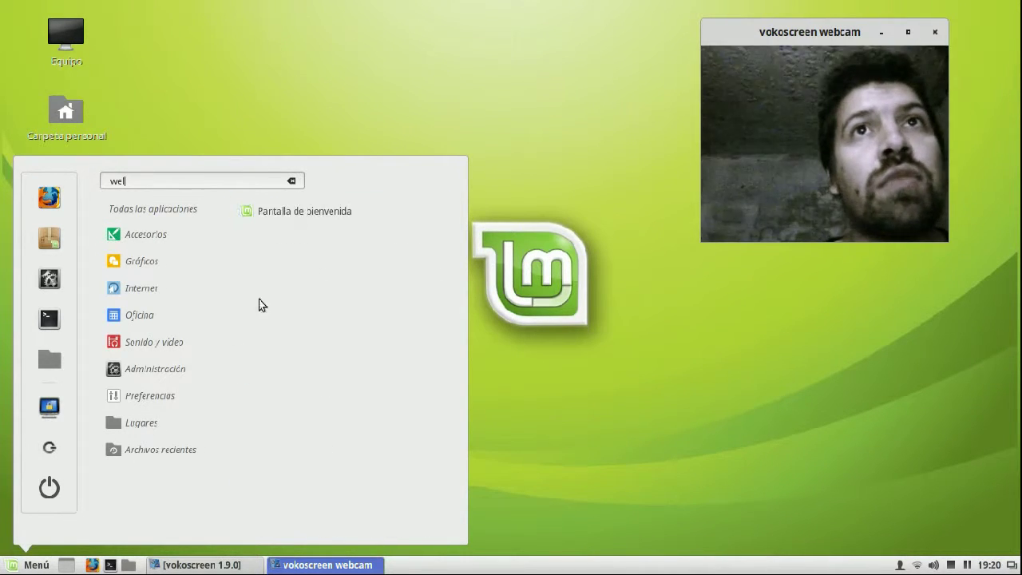
pyautogui.click(299, 210)
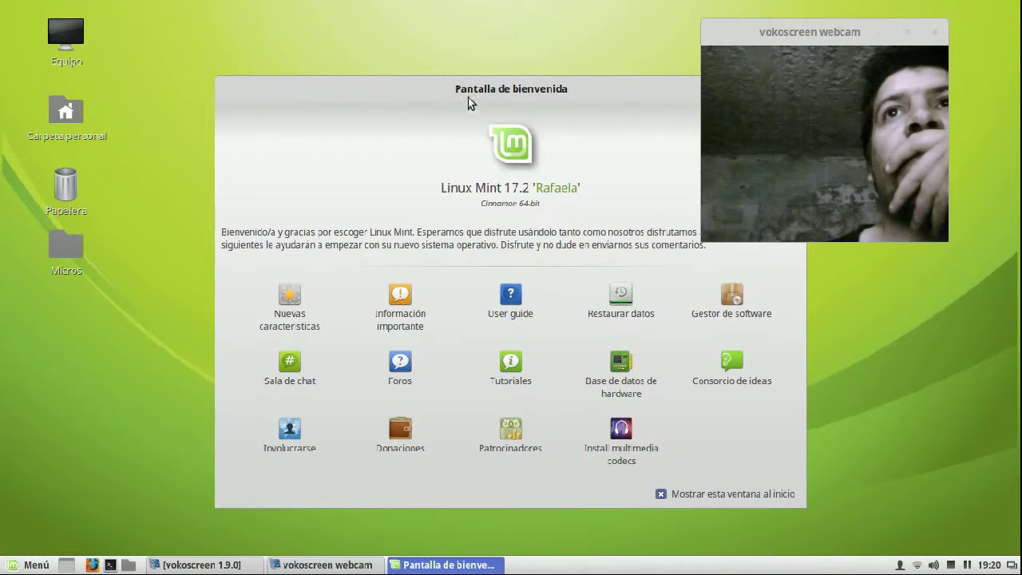
pyautogui.moveTo(430, 85); pyautogui.dragTo(344, 63)
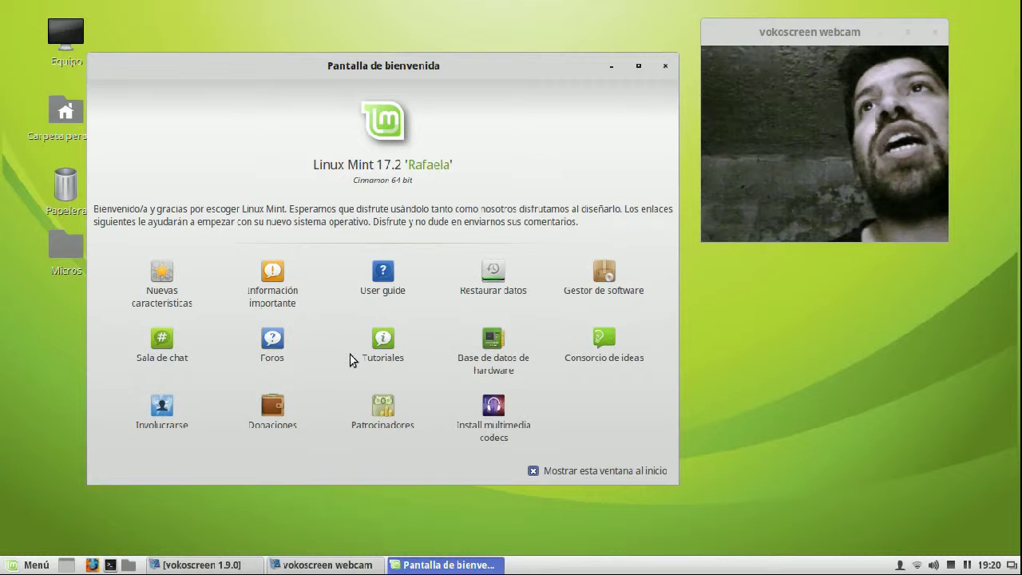
pyautogui.moveTo(362, 67); pyautogui.dragTo(308, 57)
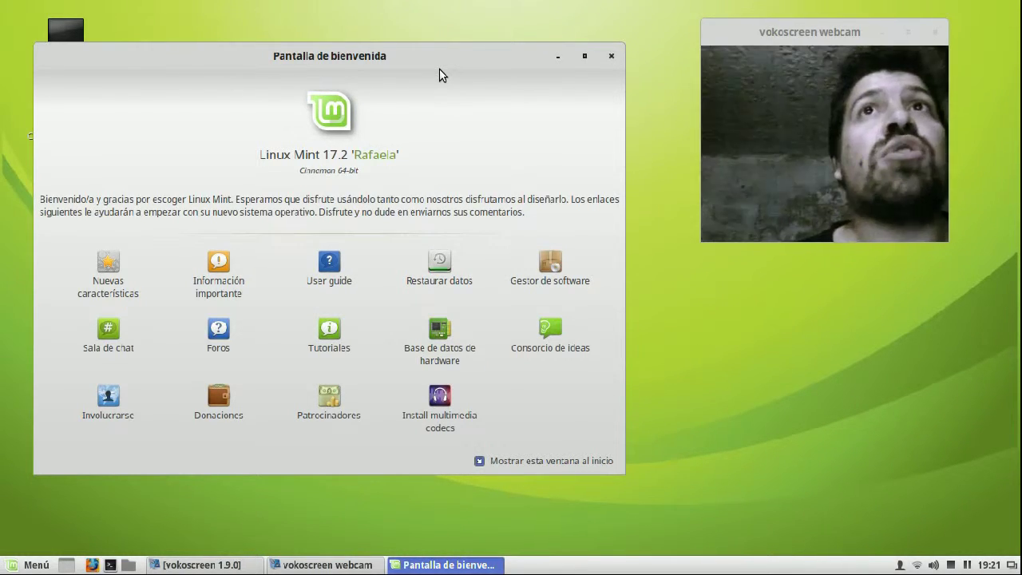
pyautogui.moveTo(426, 59)
pyautogui.mouseDown()
pyautogui.moveTo(462, 64)
pyautogui.moveTo(409, 58)
pyautogui.mouseUp()
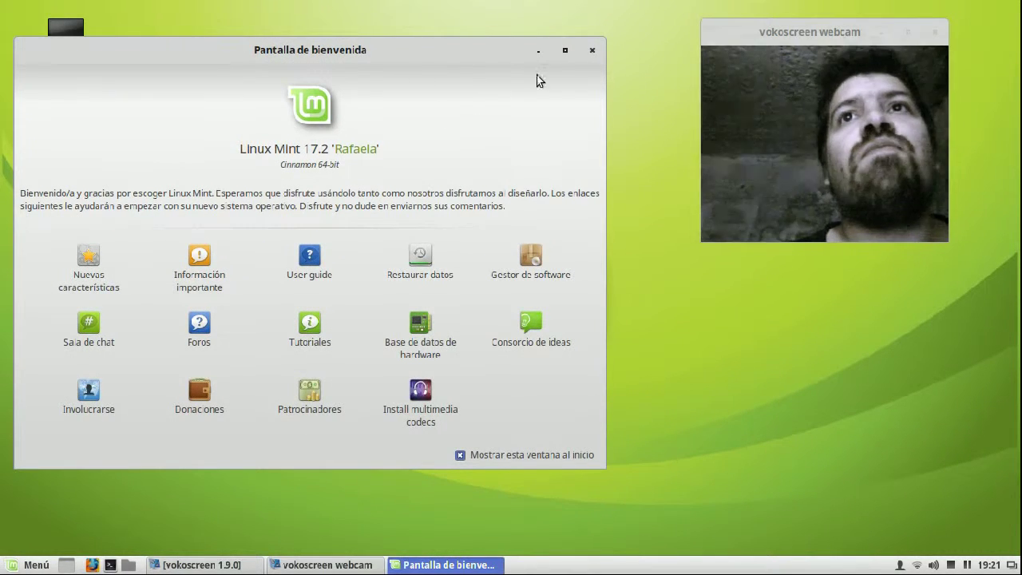
pyautogui.click(592, 49)
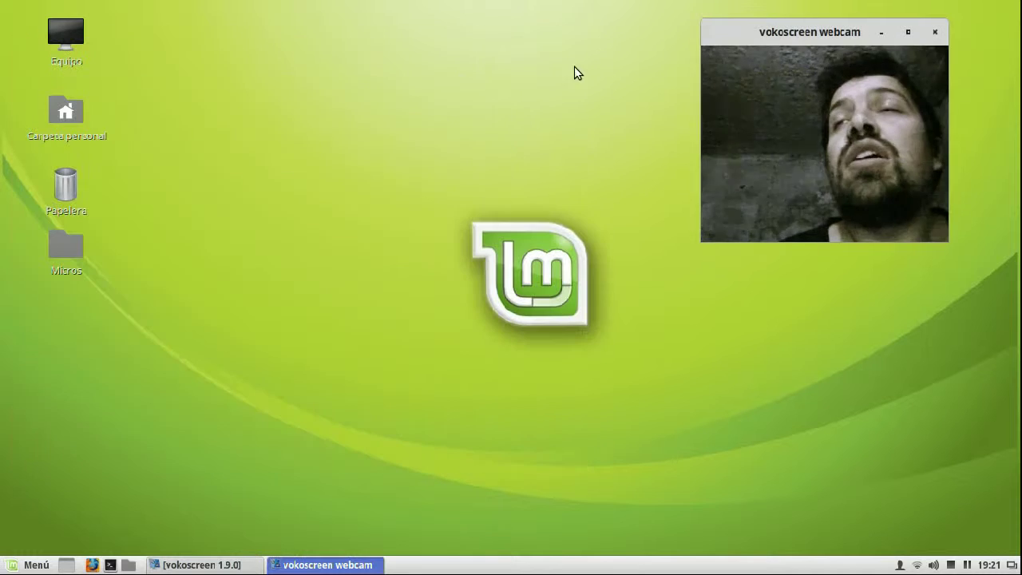
pyautogui.click(12, 568)
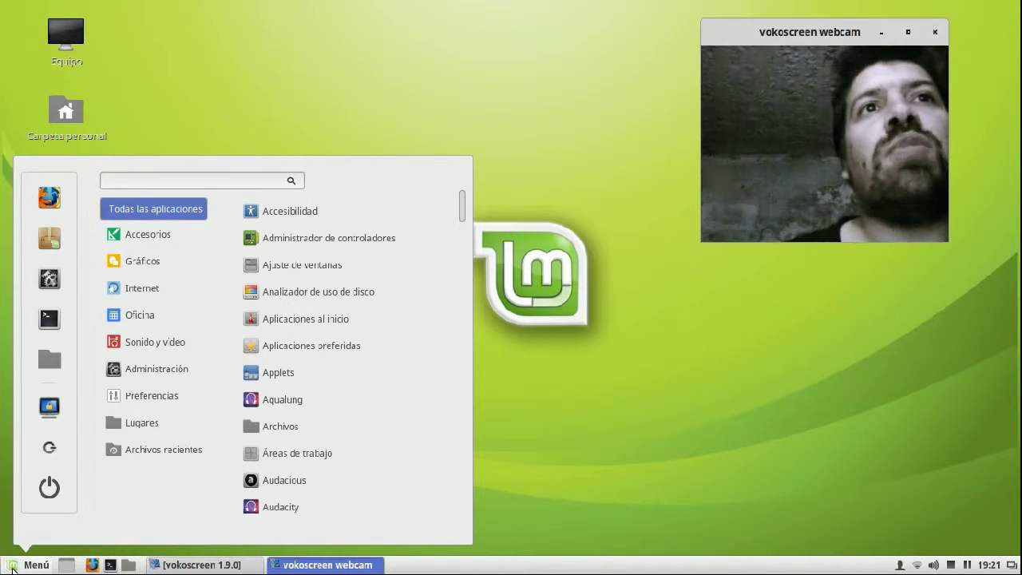
pyautogui.click(60, 287)
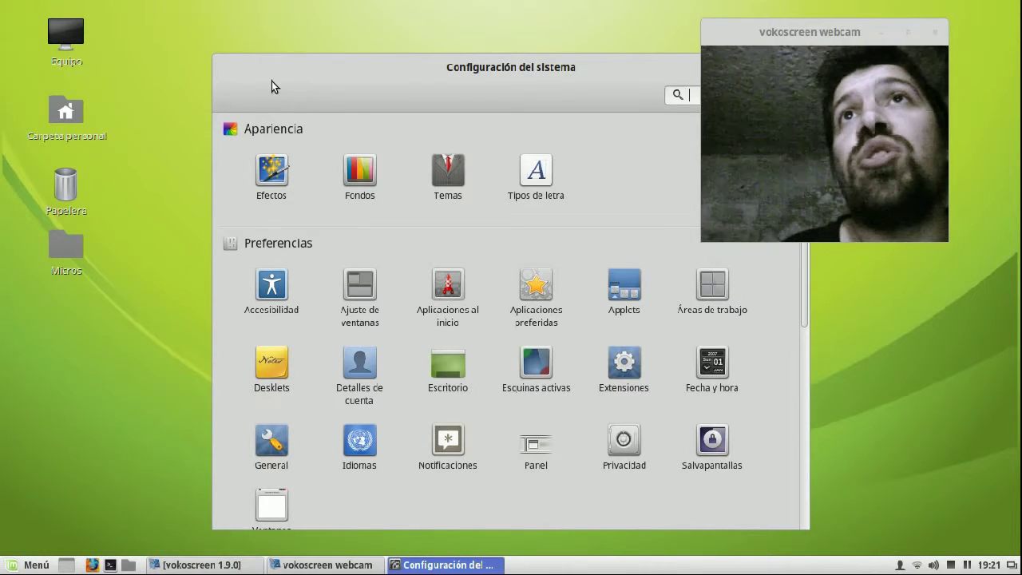
pyautogui.moveTo(380, 76); pyautogui.dragTo(166, 80)
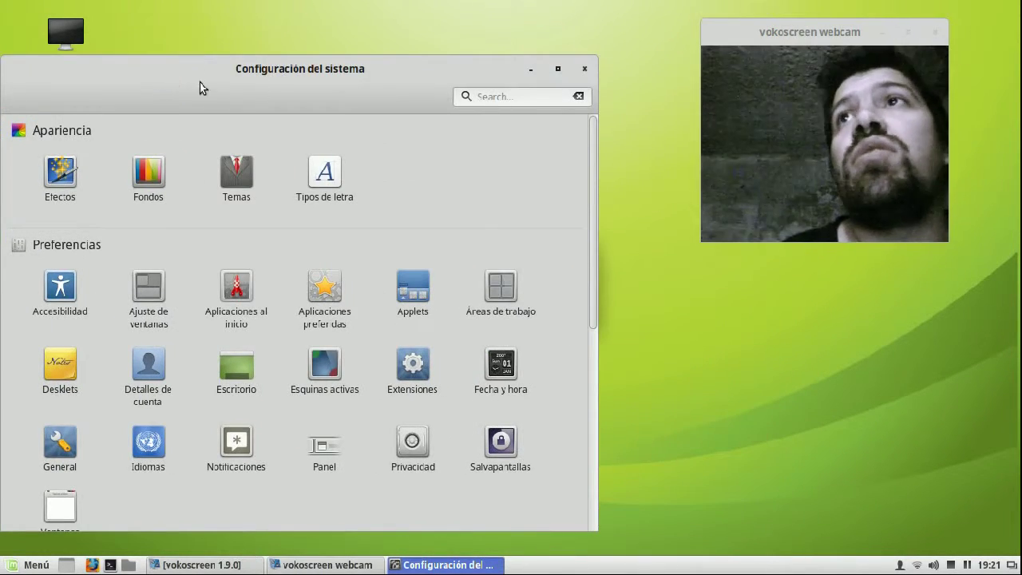
pyautogui.click(586, 71)
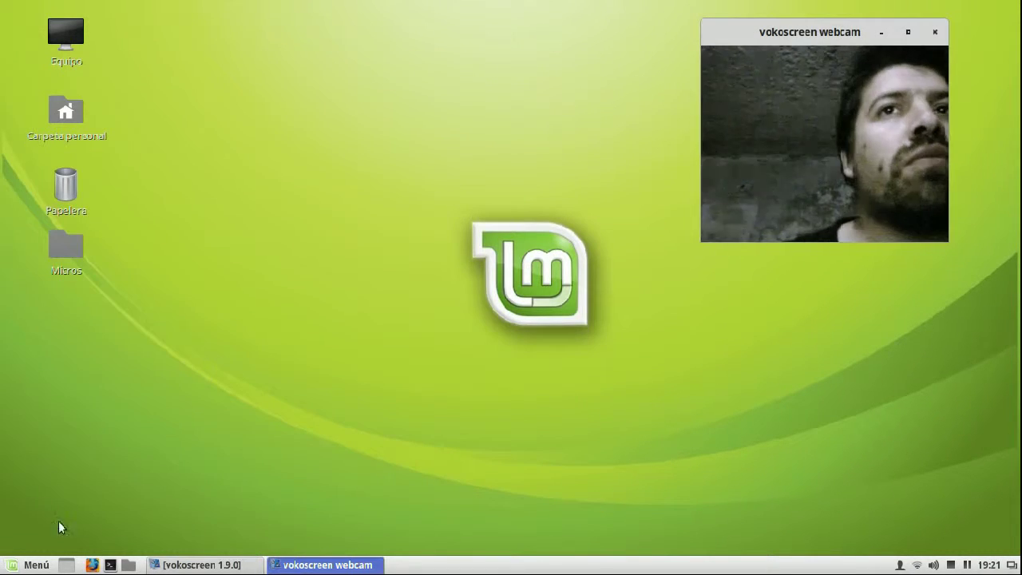
# Open the Software Manager, authenticate with the administrator password, and move its window clear of the webcam view.
pyautogui.click(12, 565)
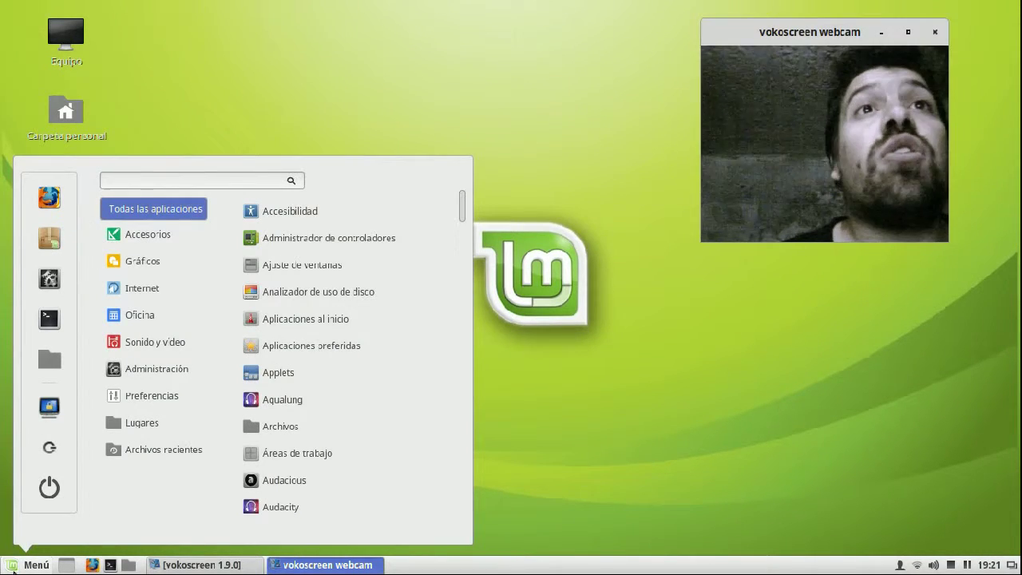
pyautogui.click(70, 241)
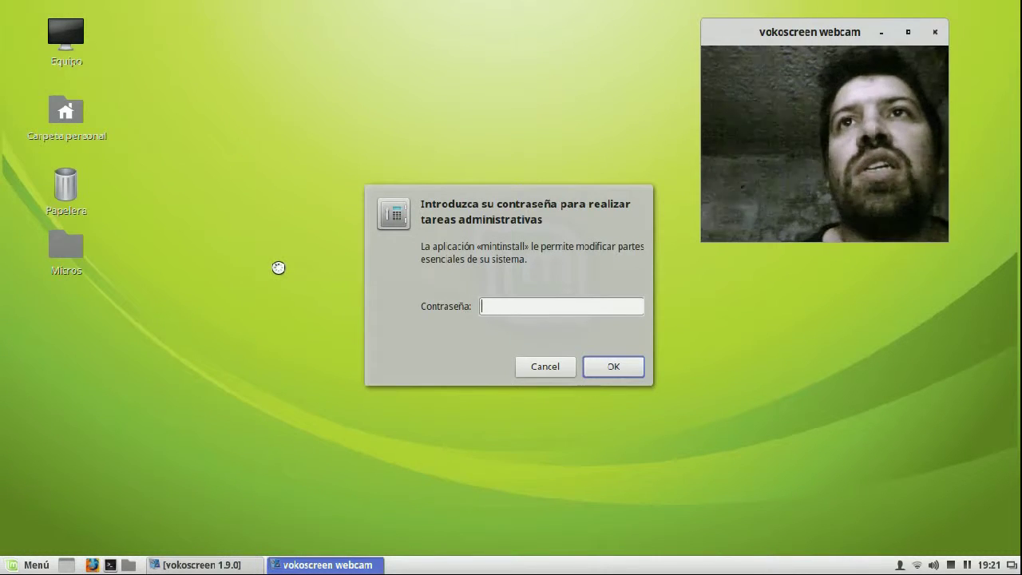
pyautogui.write('****')
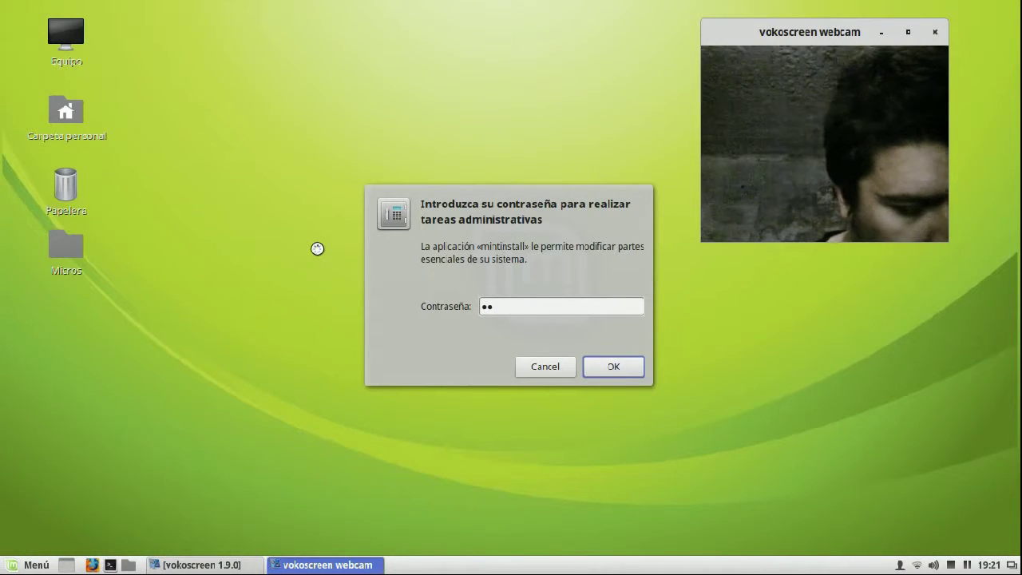
pyautogui.write('****')
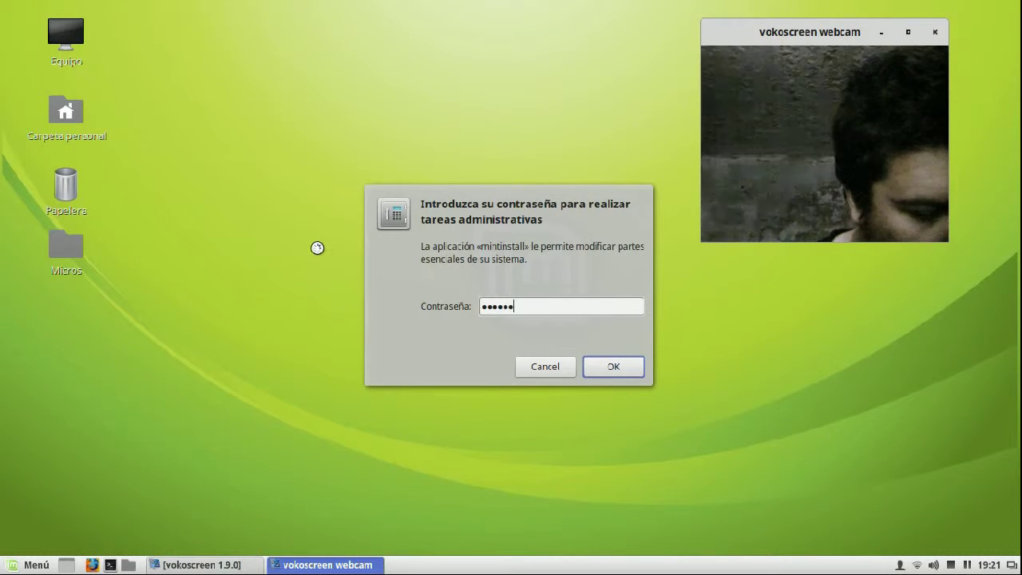
pyautogui.press('Return')
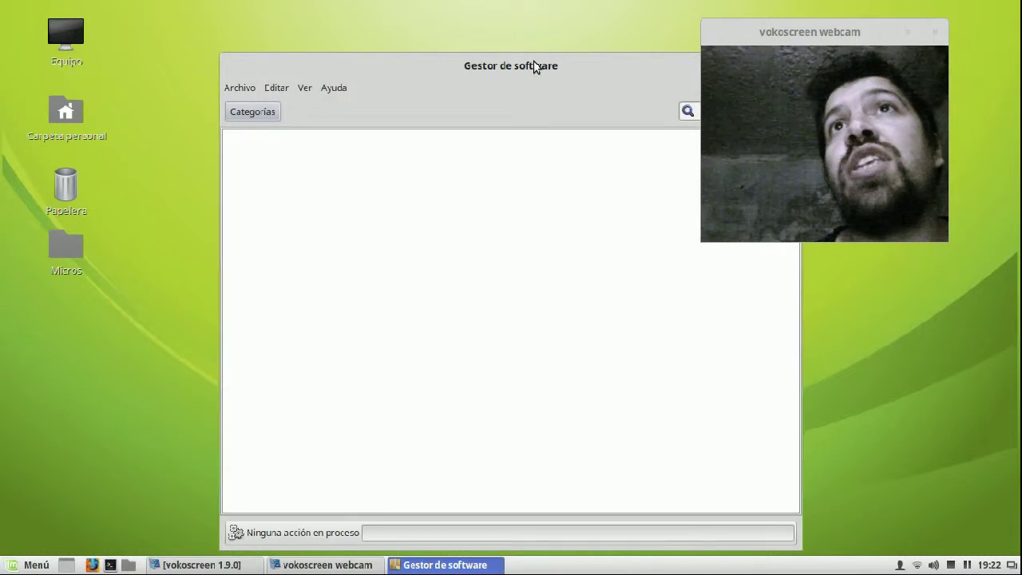
pyautogui.moveTo(535, 67); pyautogui.dragTo(382, 37)
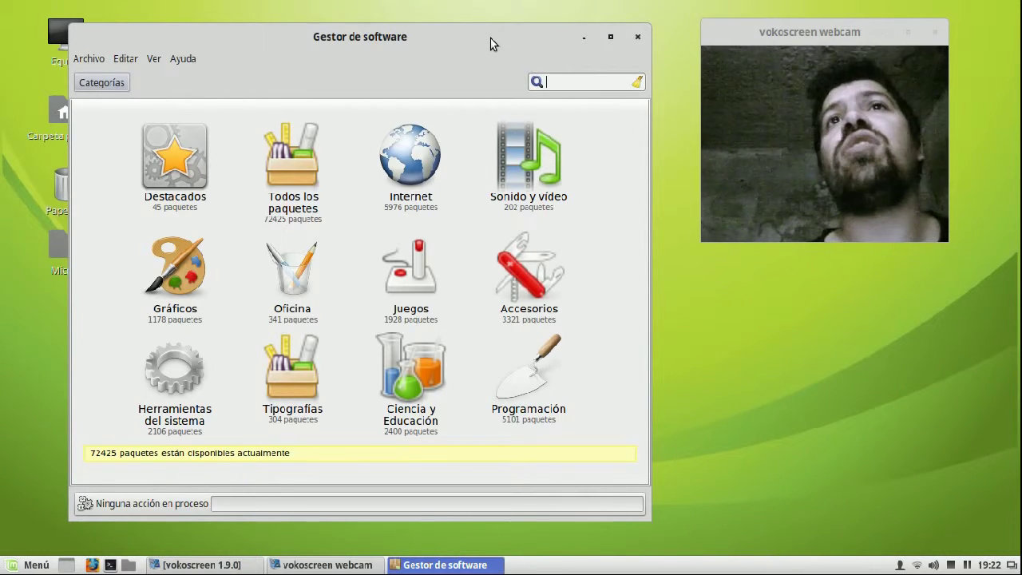
# Find and launch the Synaptic package manager, authenticating with the account password.
pyautogui.click(30, 564)
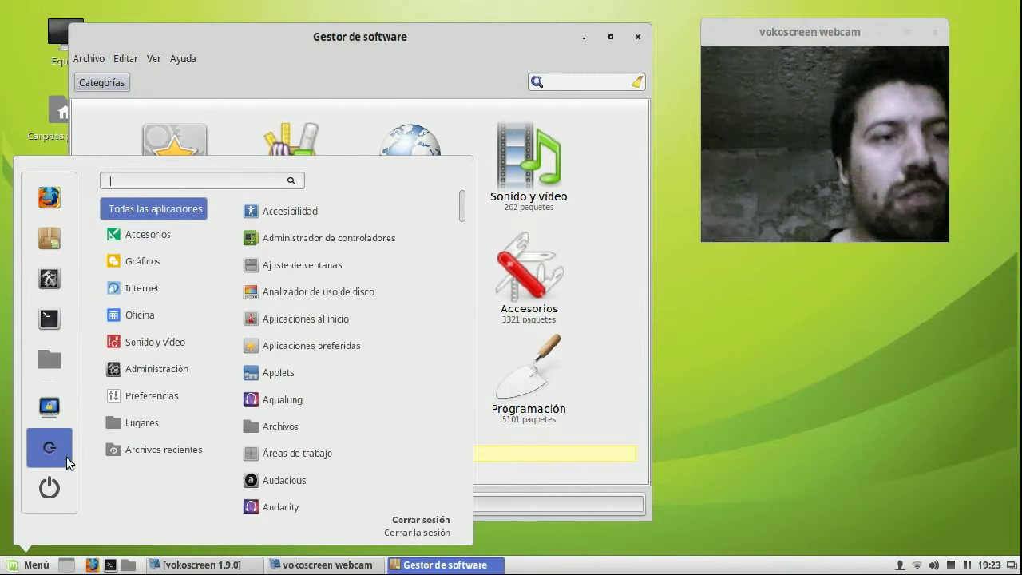
pyautogui.write('sy')
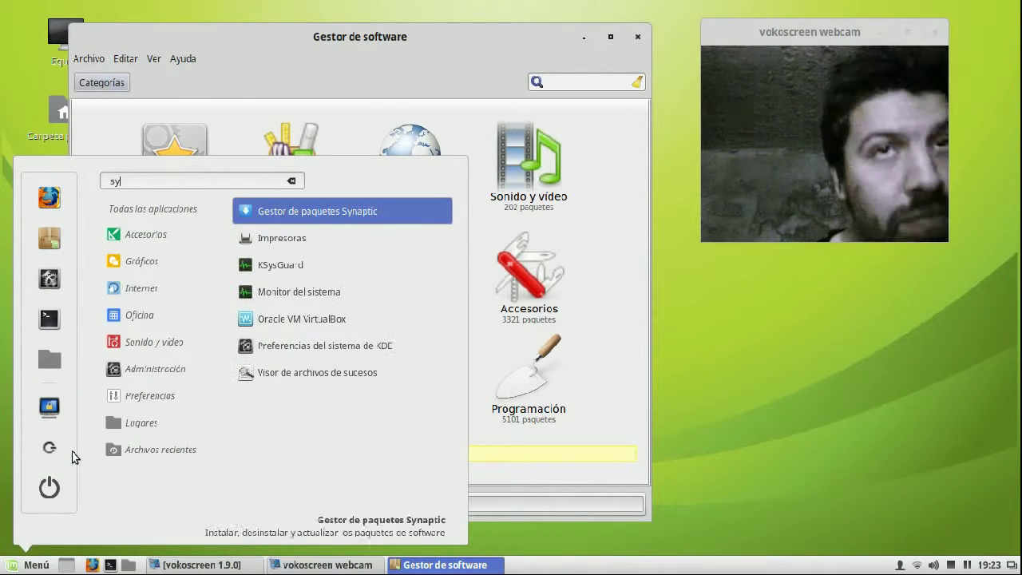
pyautogui.click(354, 211)
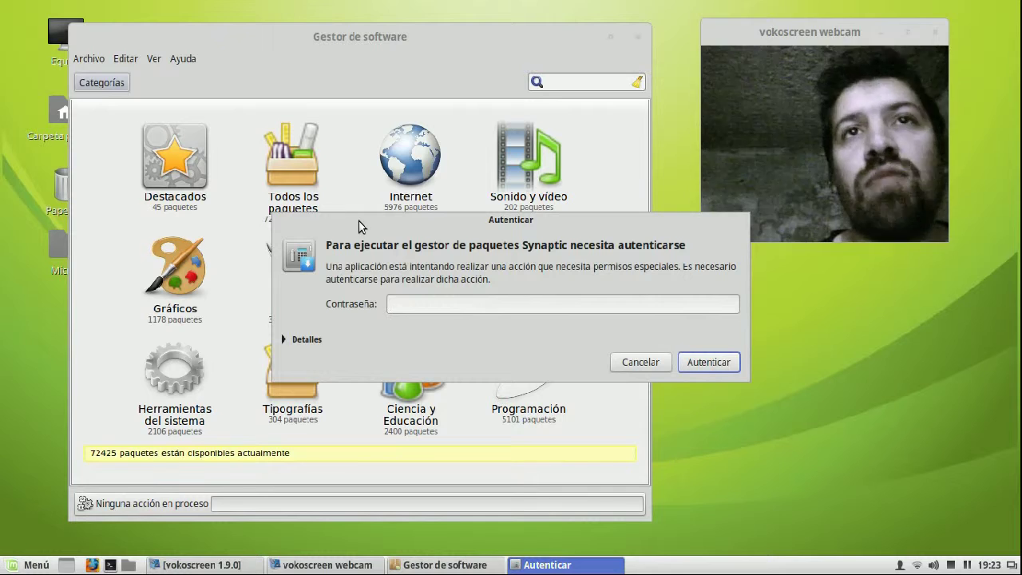
pyautogui.write('***')
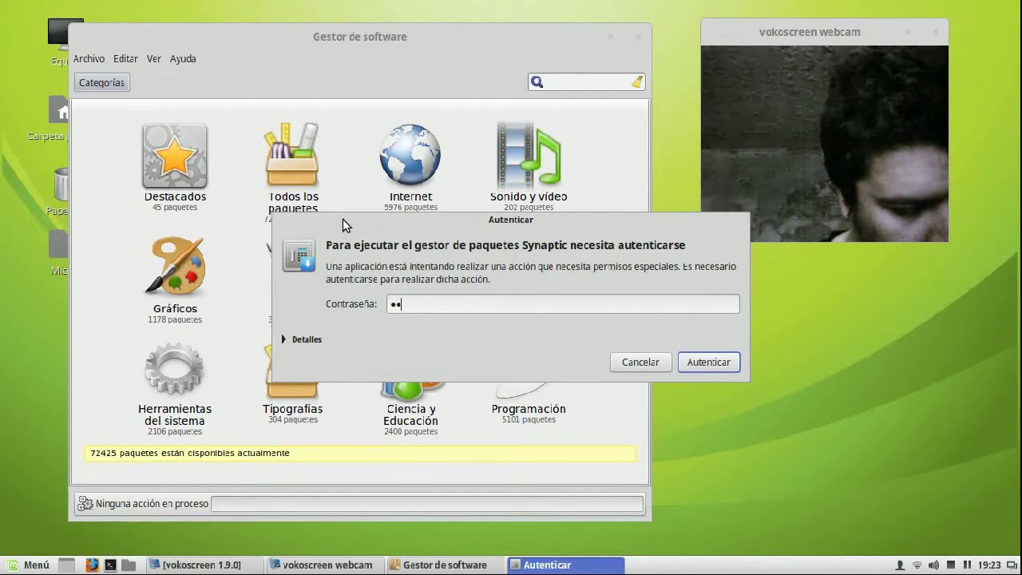
pyautogui.write('****')
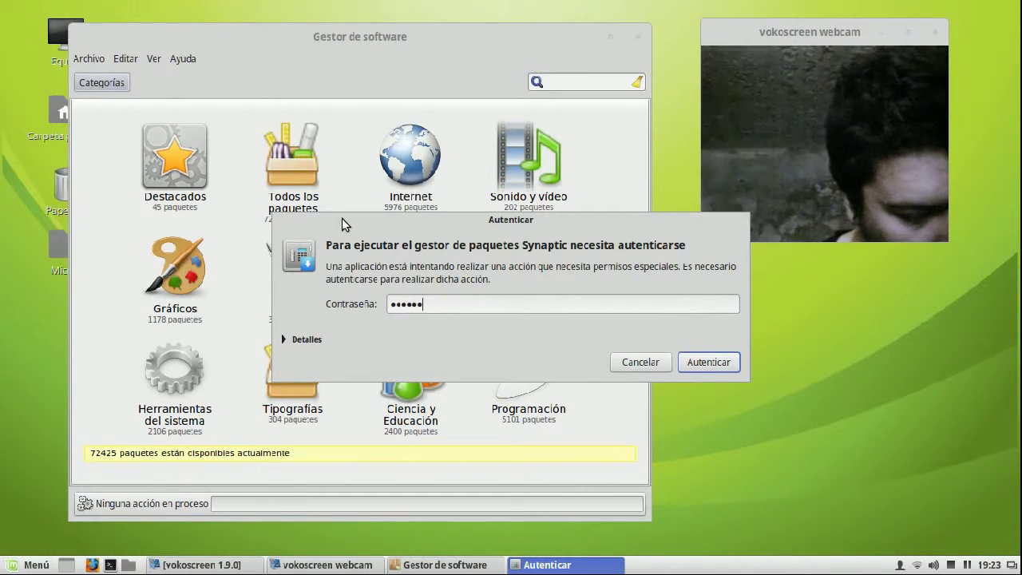
pyautogui.write('*')
pyautogui.press('Return')
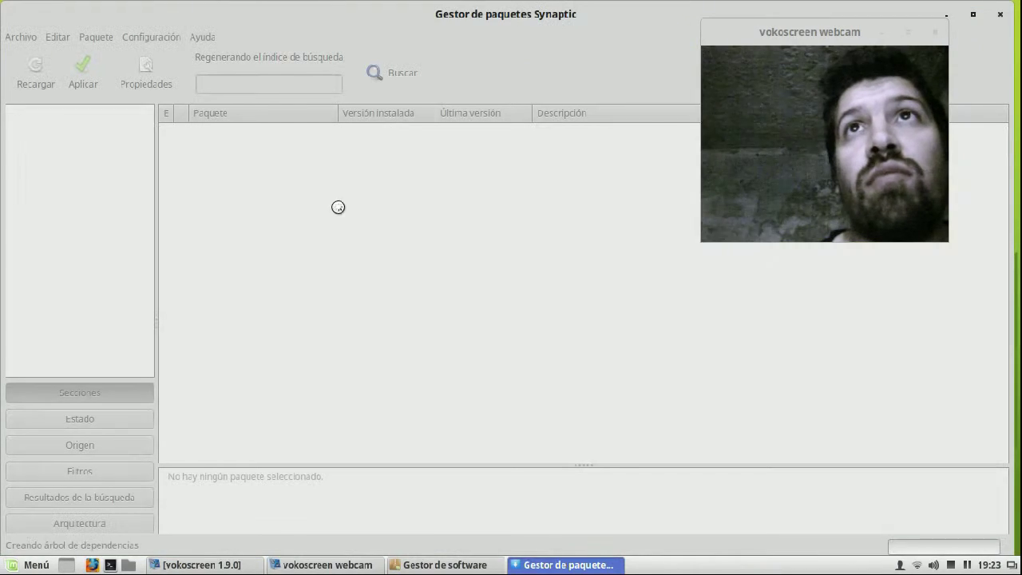
# Restore Synaptic's window to a smaller size, browse the full package list, and quit the program.
pyautogui.click(971, 16)
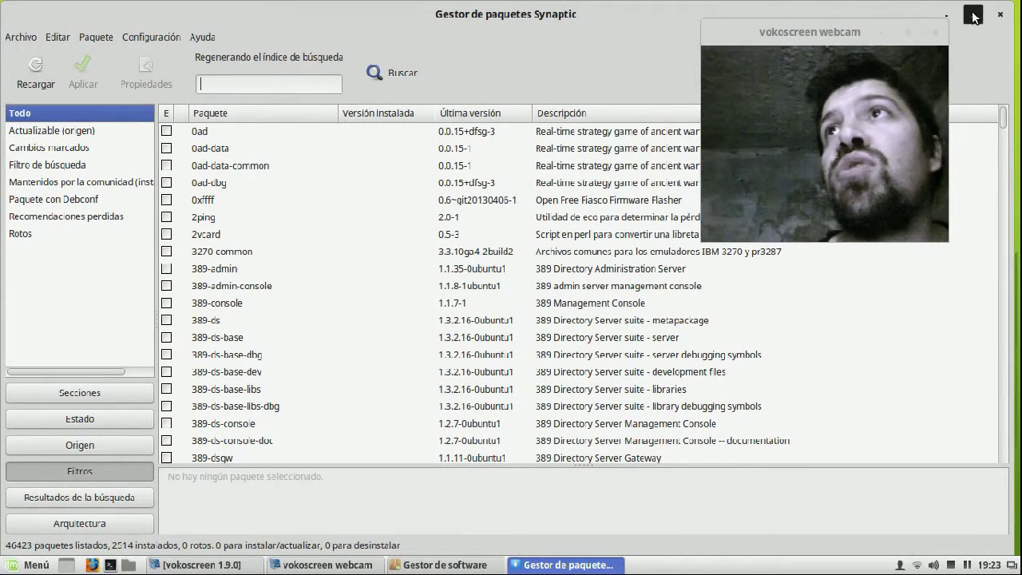
pyautogui.click(973, 14)
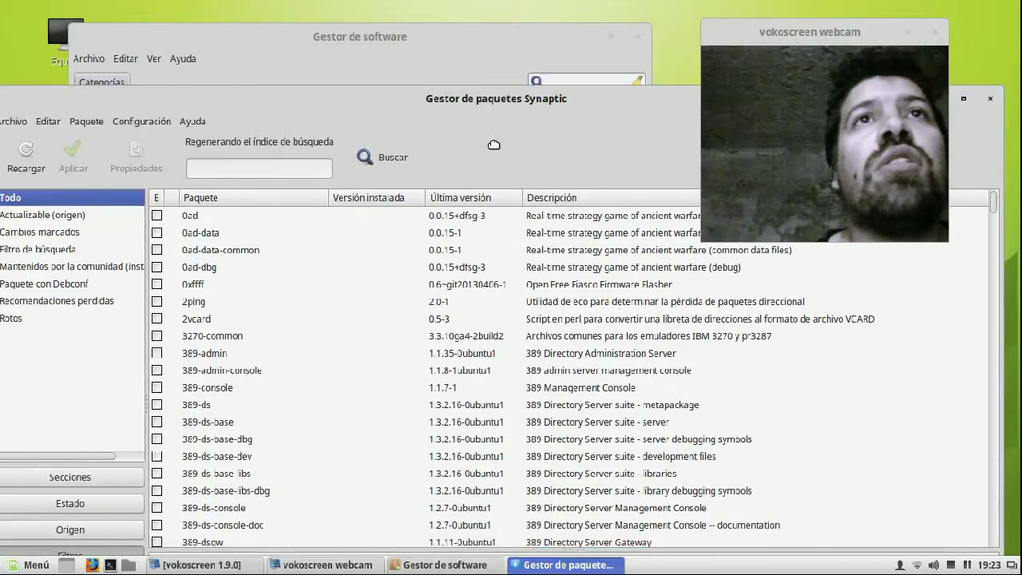
pyautogui.scroll(-5, 240, 360)
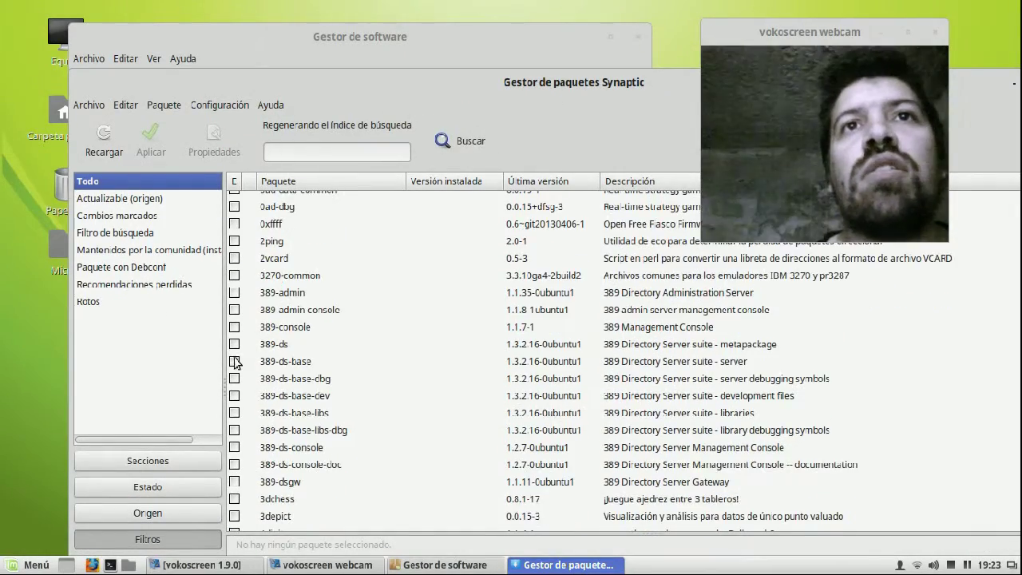
pyautogui.scroll(-1, 249, 354)
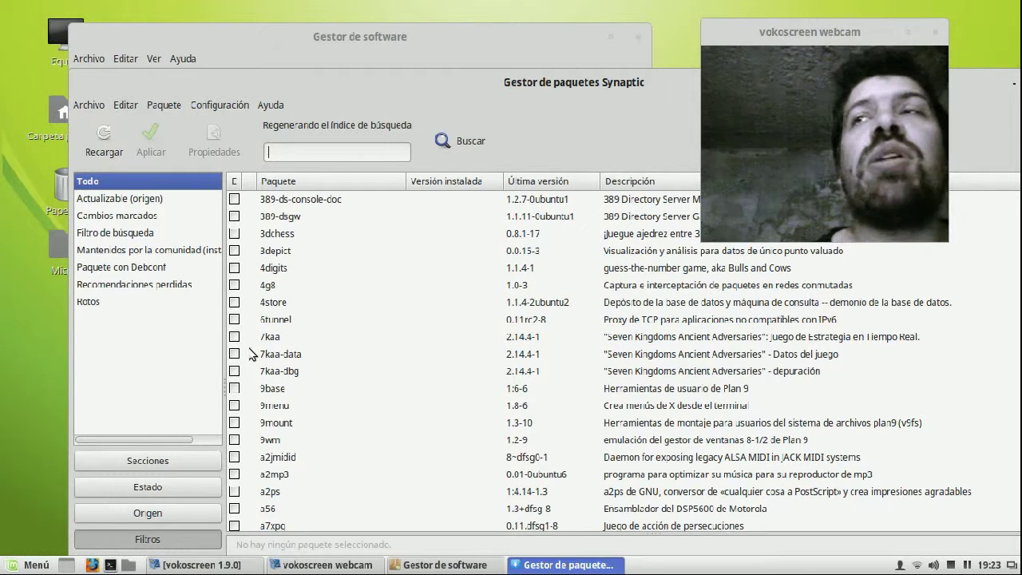
pyautogui.click(89, 105)
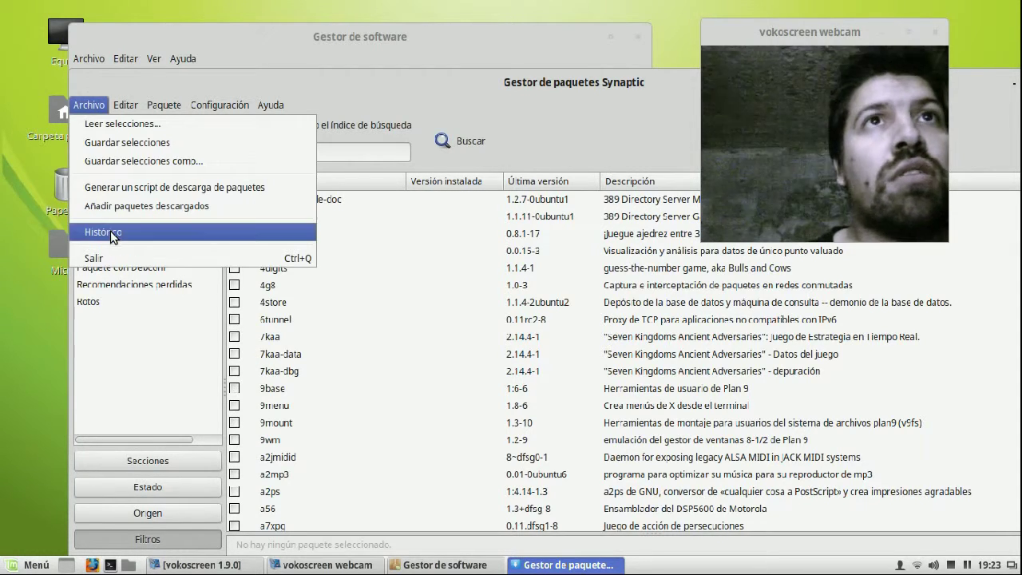
pyautogui.click(108, 257)
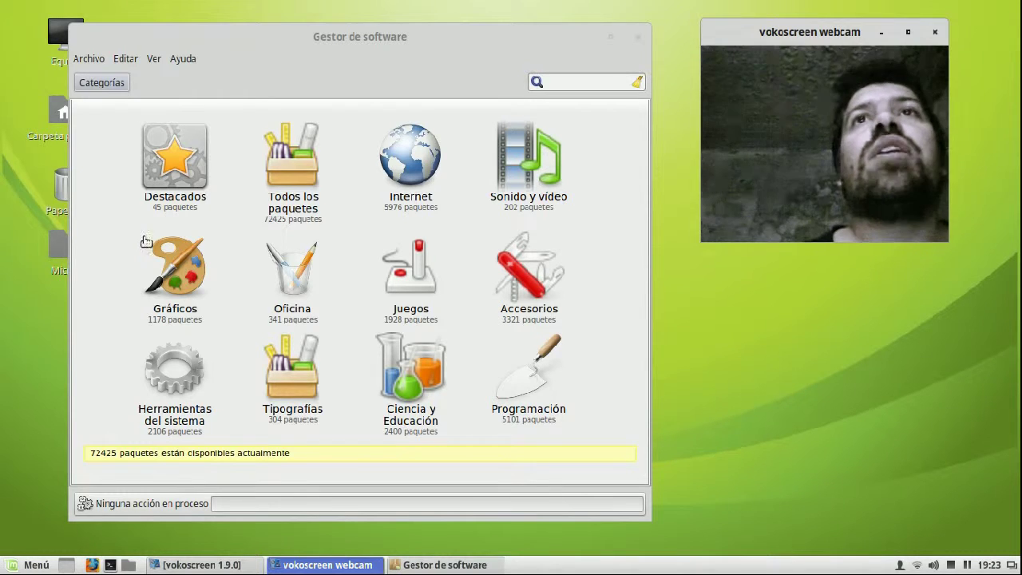
# View the Software Manager's about information (Acerca de mintInstall) and close it.
pyautogui.click(189, 64)
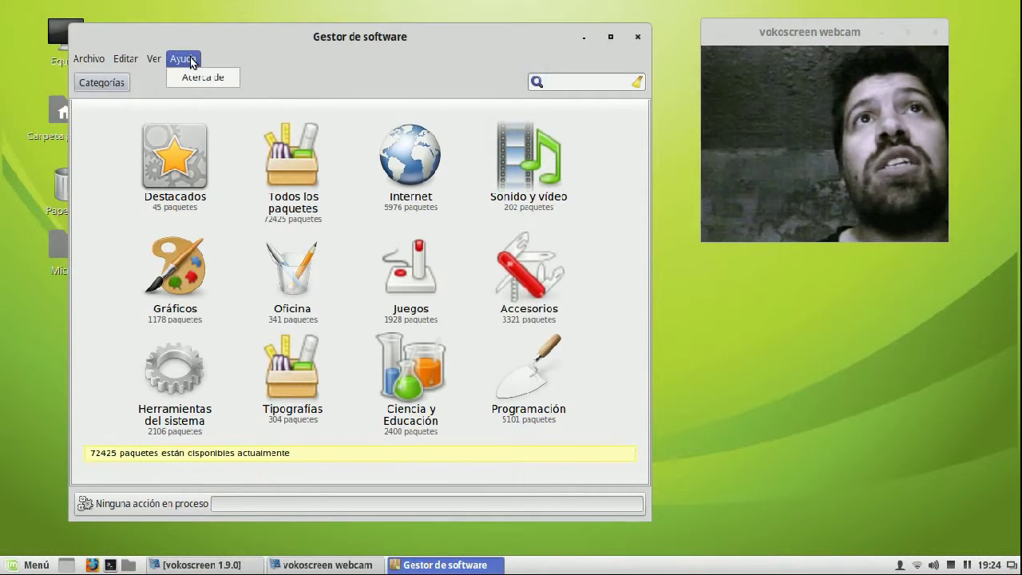
pyautogui.click(200, 80)
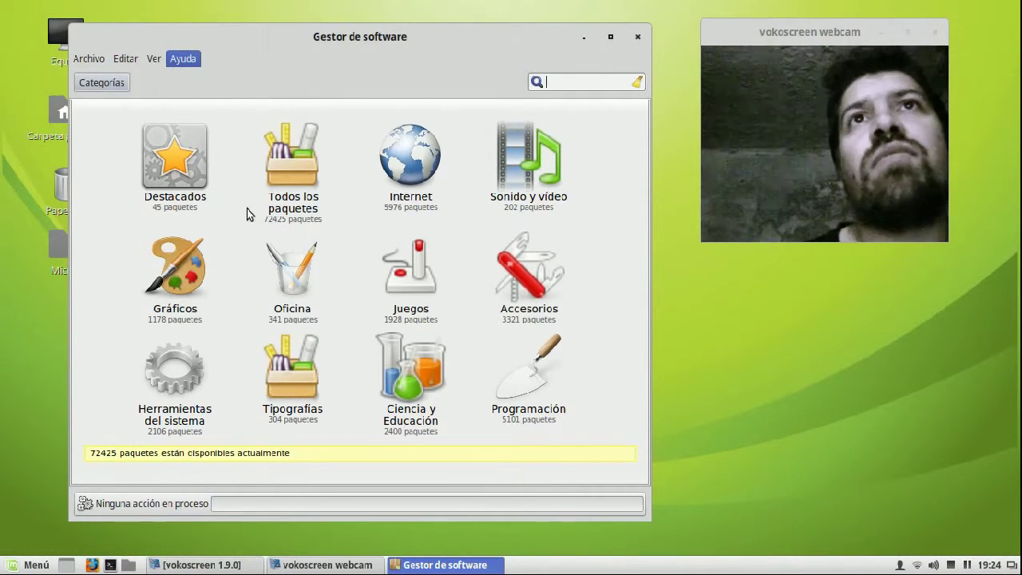
pyautogui.moveTo(481, 189); pyautogui.dragTo(413, 191)
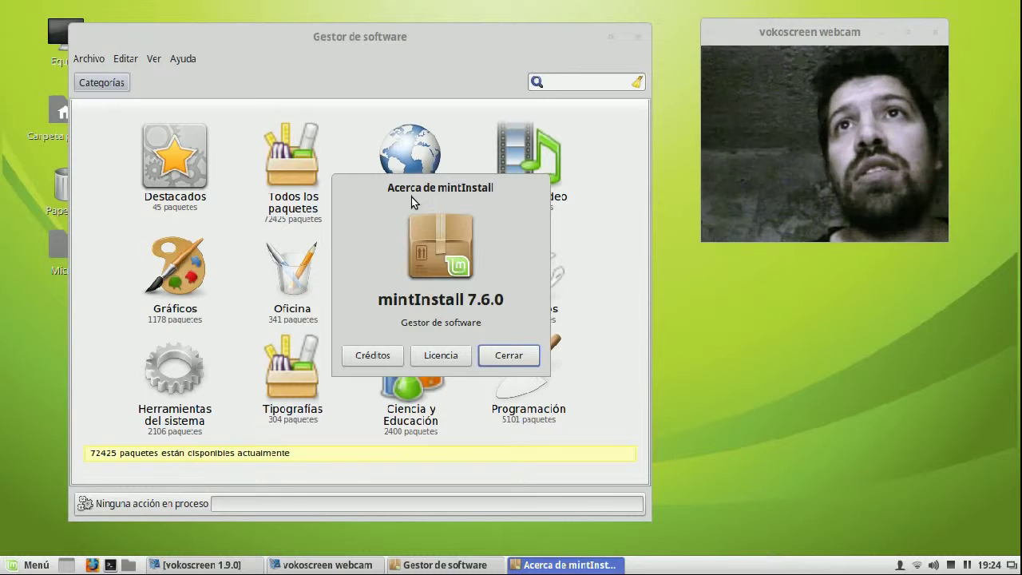
pyautogui.click(508, 357)
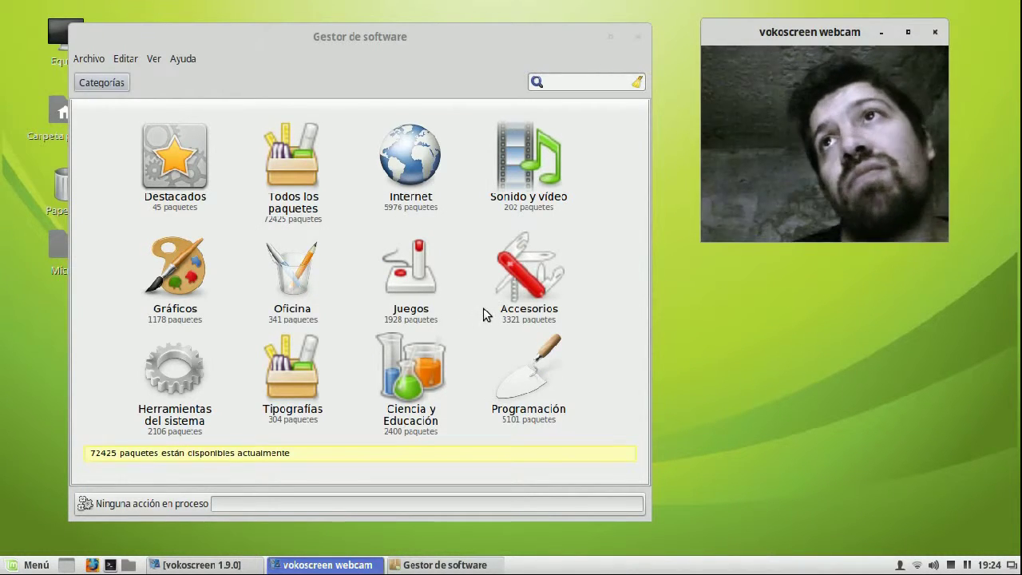
# Open the Sonido y vídeo category, examine its list of multimedia packages, and return to the category overview.
pyautogui.click(530, 197)
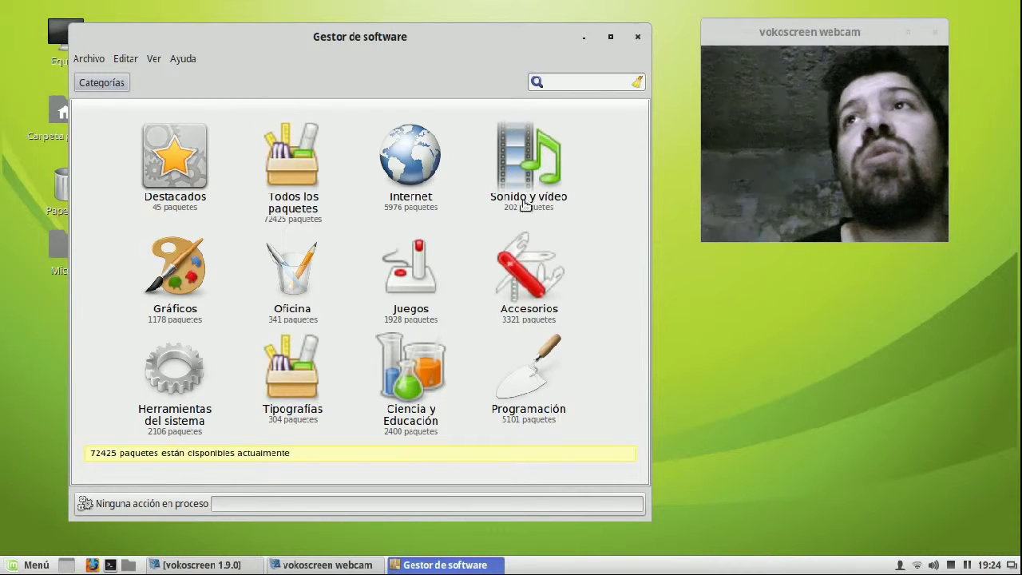
pyautogui.click(538, 188)
pyautogui.click(354, 182)
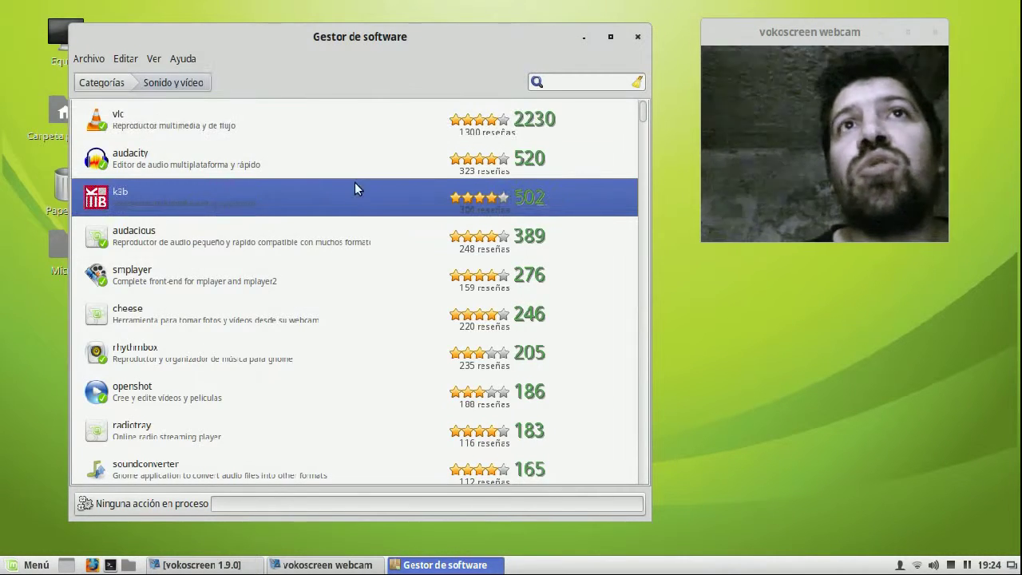
pyautogui.scroll(-1, 315, 272)
pyautogui.scroll(1, 327, 263)
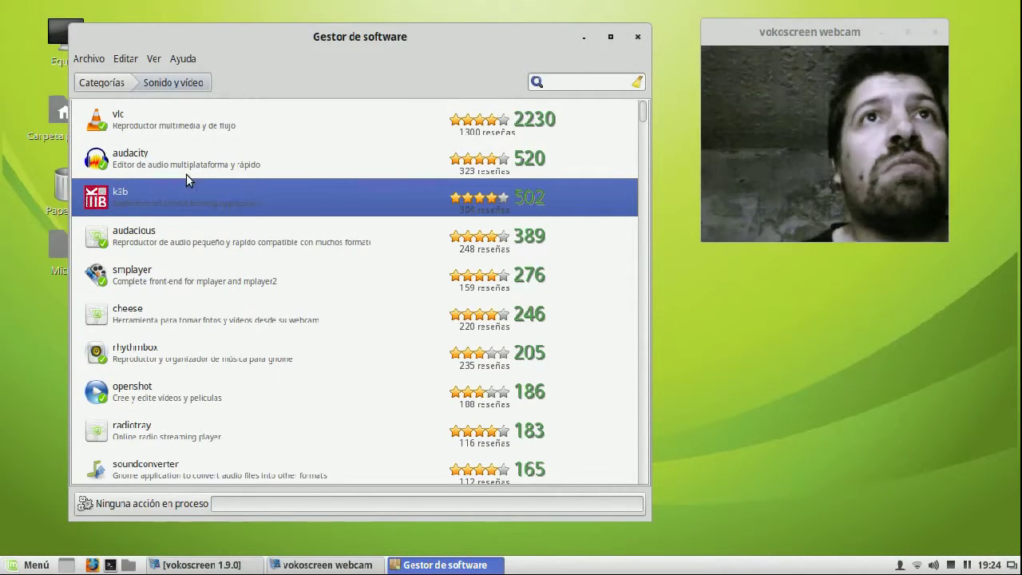
pyautogui.scroll(-3, 188, 176)
pyautogui.scroll(-7, 190, 177)
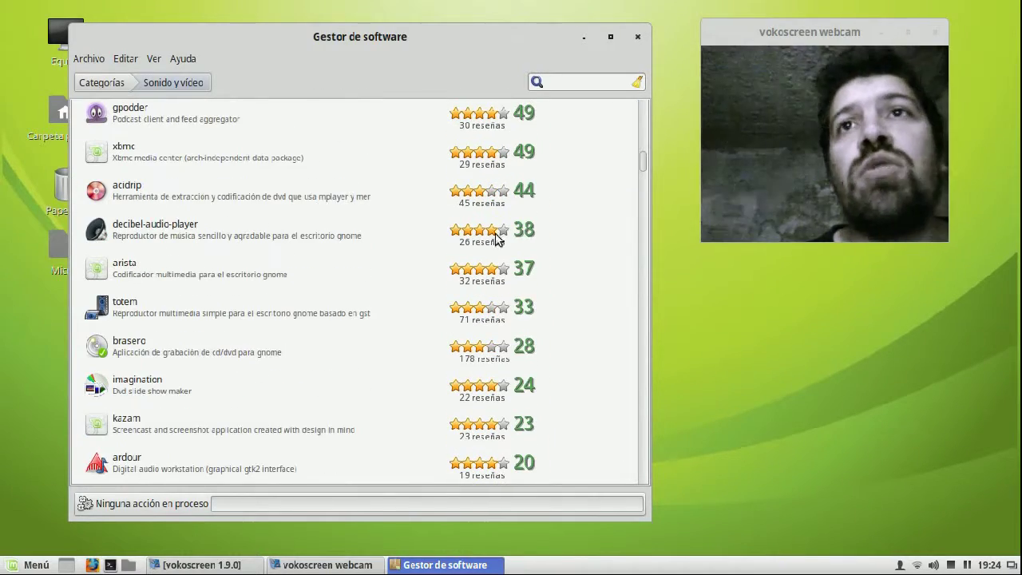
pyautogui.moveTo(642, 159); pyautogui.dragTo(654, 97)
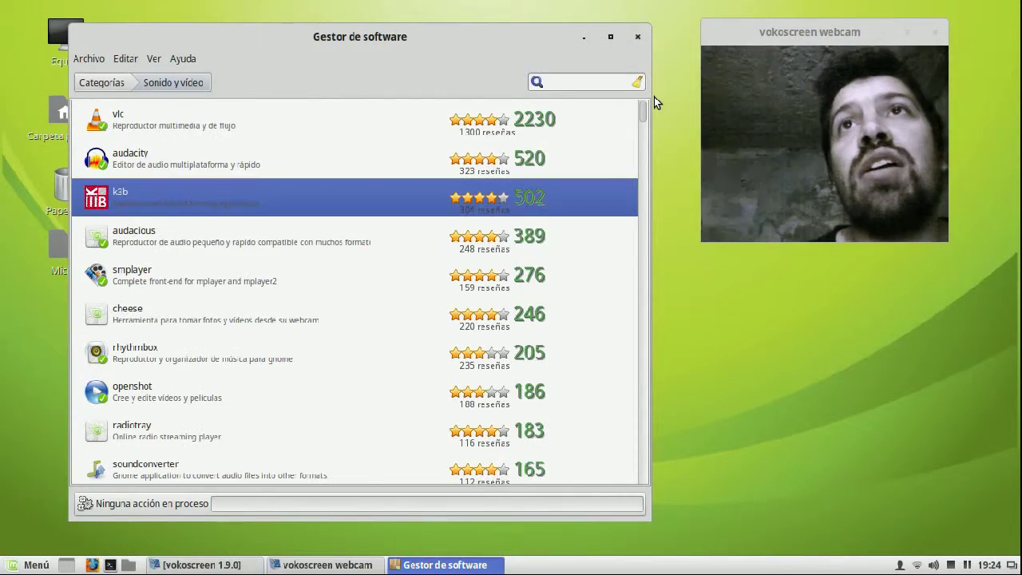
pyautogui.scroll(-2, 279, 147)
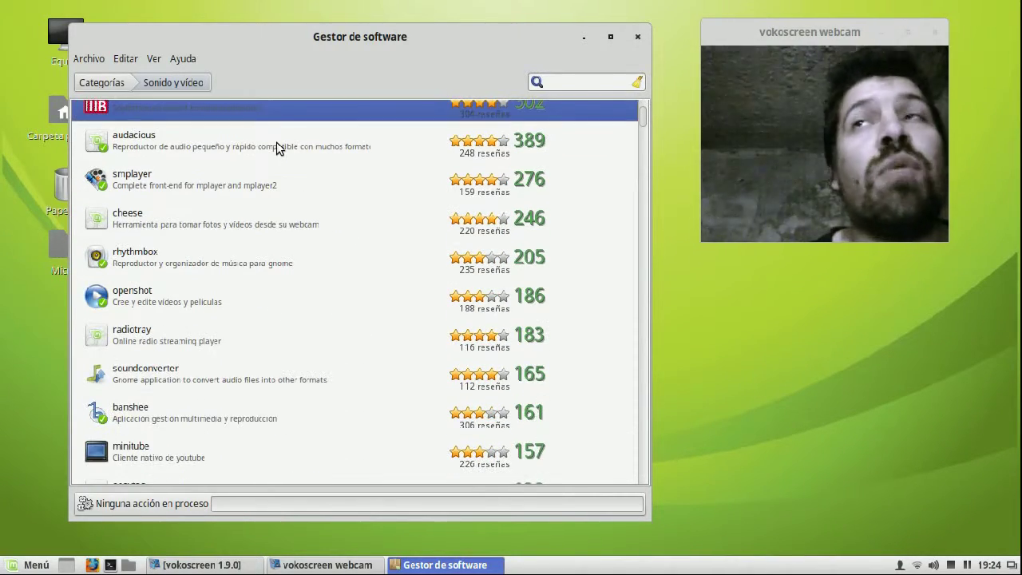
pyautogui.scroll(-5, 279, 147)
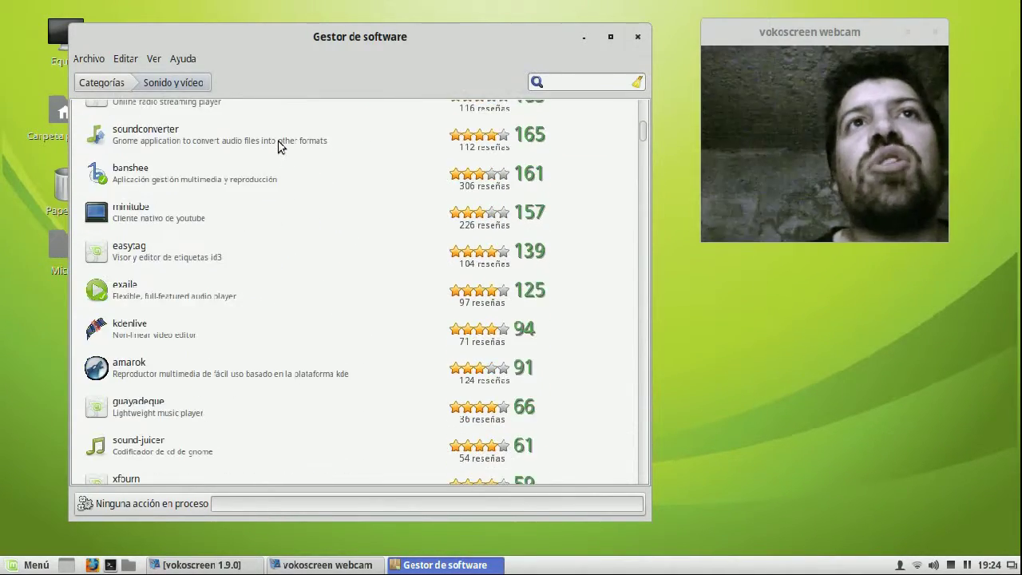
pyautogui.scroll(-6, 279, 145)
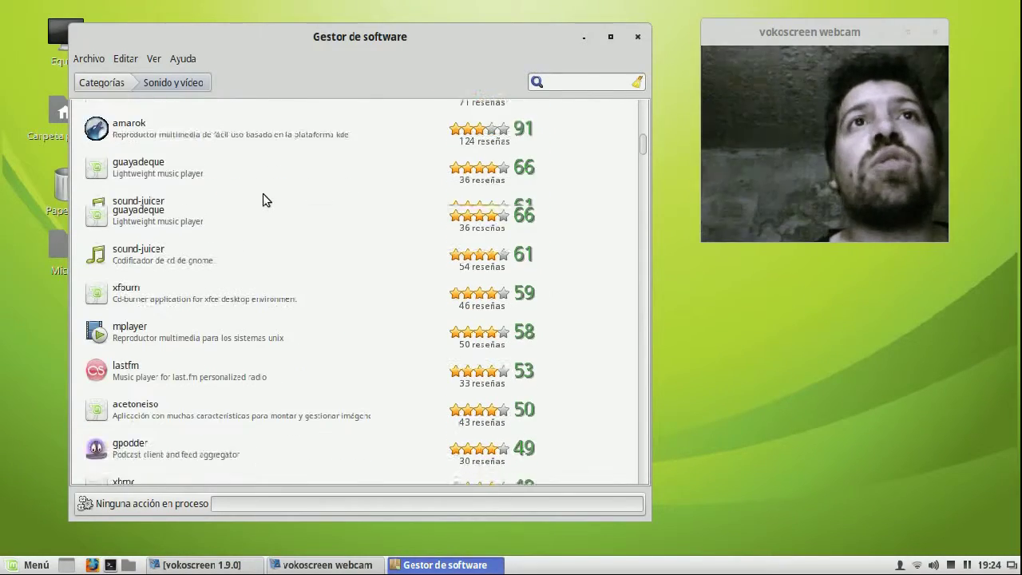
pyautogui.scroll(-15, 263, 193)
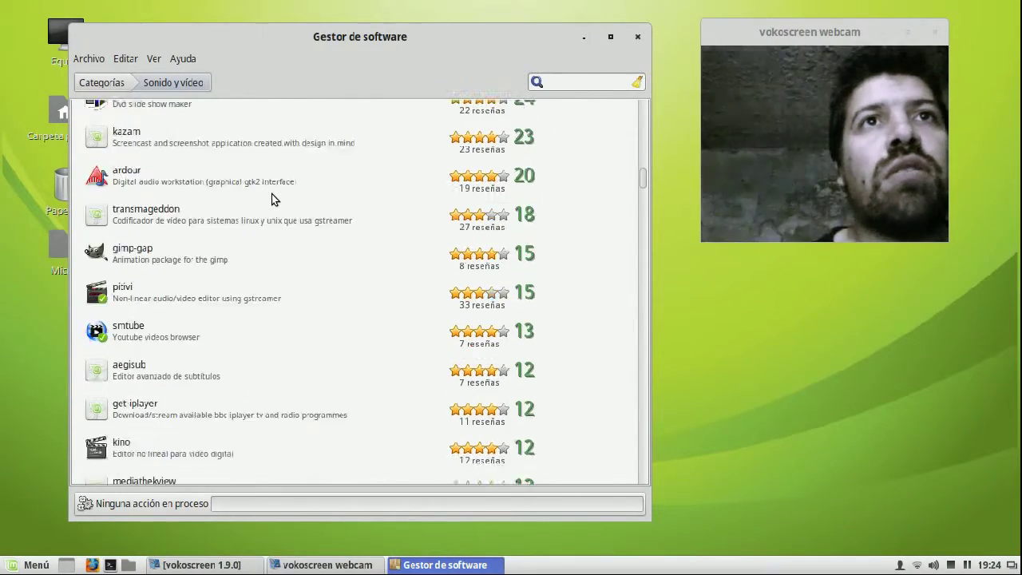
pyautogui.scroll(-6, 272, 194)
pyautogui.scroll(12, 281, 189)
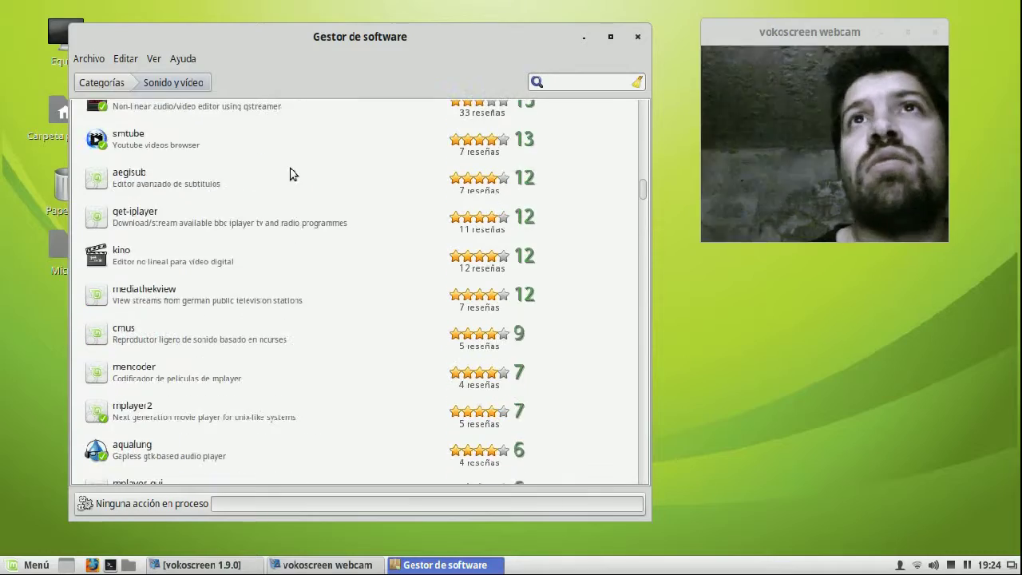
pyautogui.scroll(20, 295, 164)
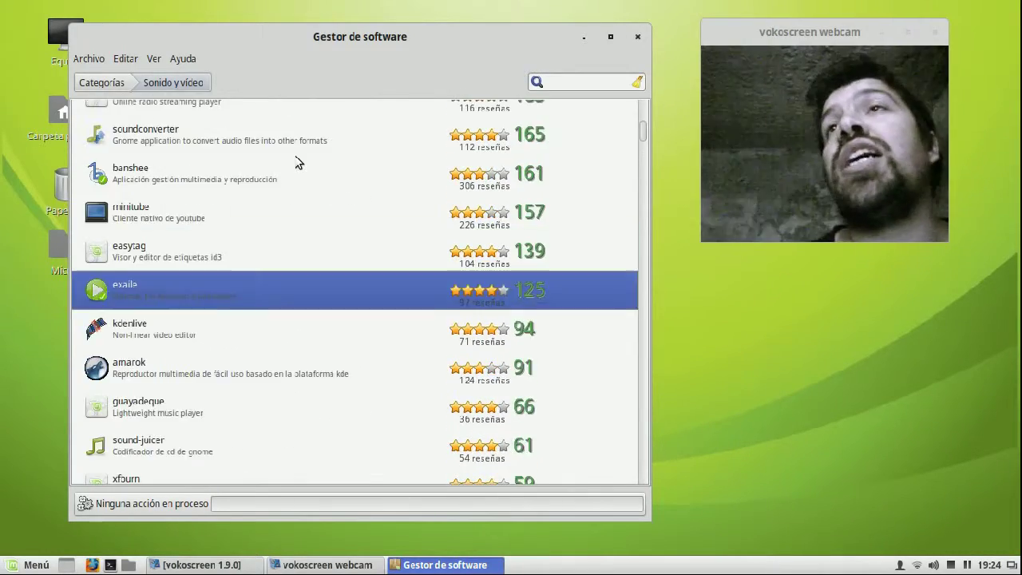
pyautogui.scroll(4, 296, 163)
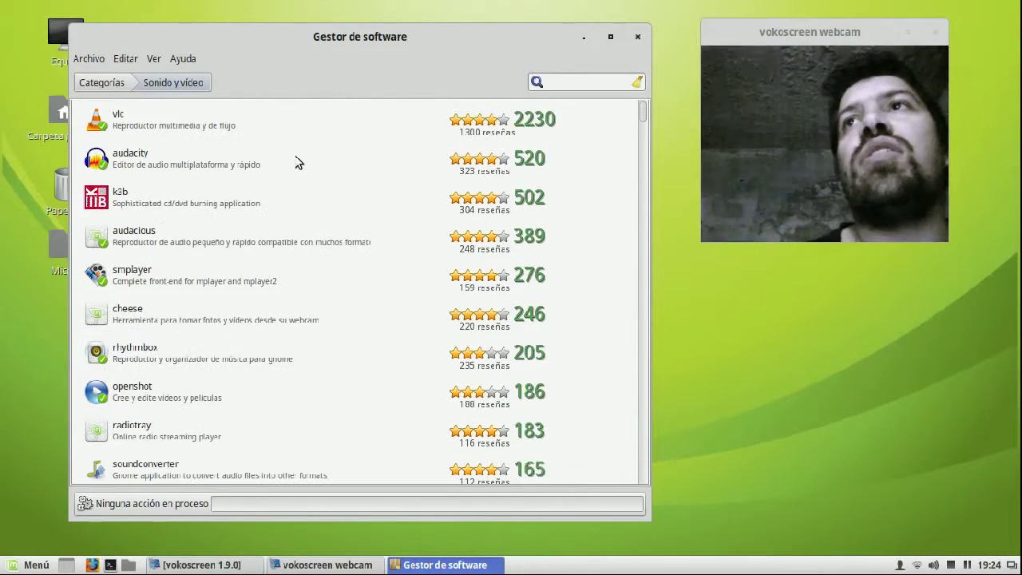
pyautogui.click(118, 89)
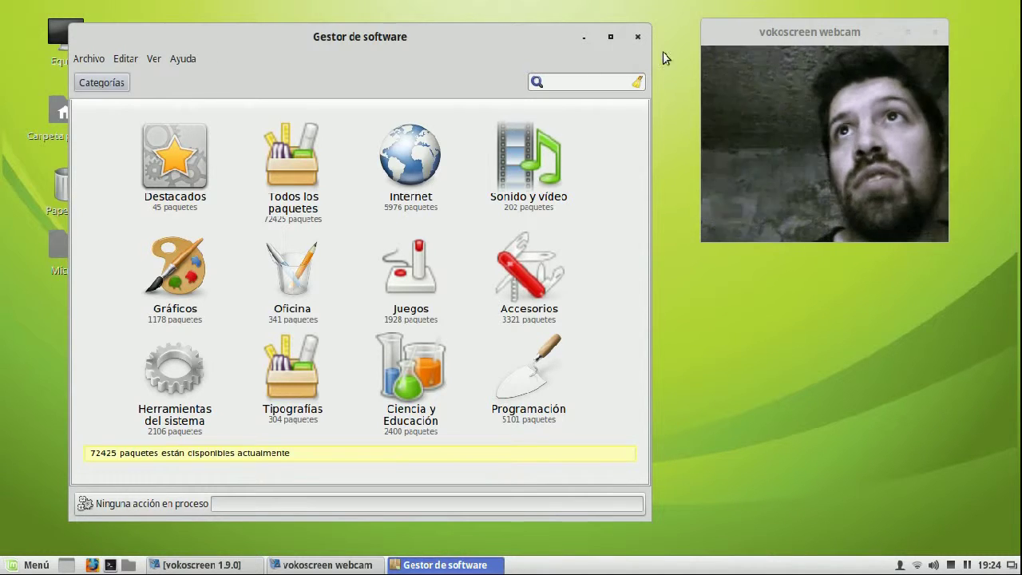
# Close the Software Manager and launch the driver manager (Administrador de controladores), authenticating with the account password.
pyautogui.click(638, 37)
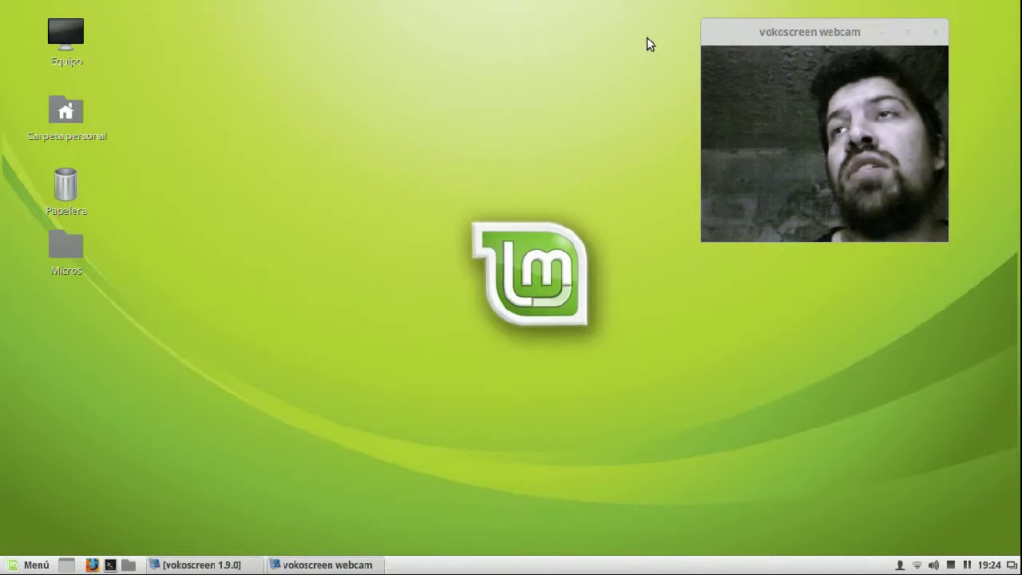
pyautogui.click(6, 566)
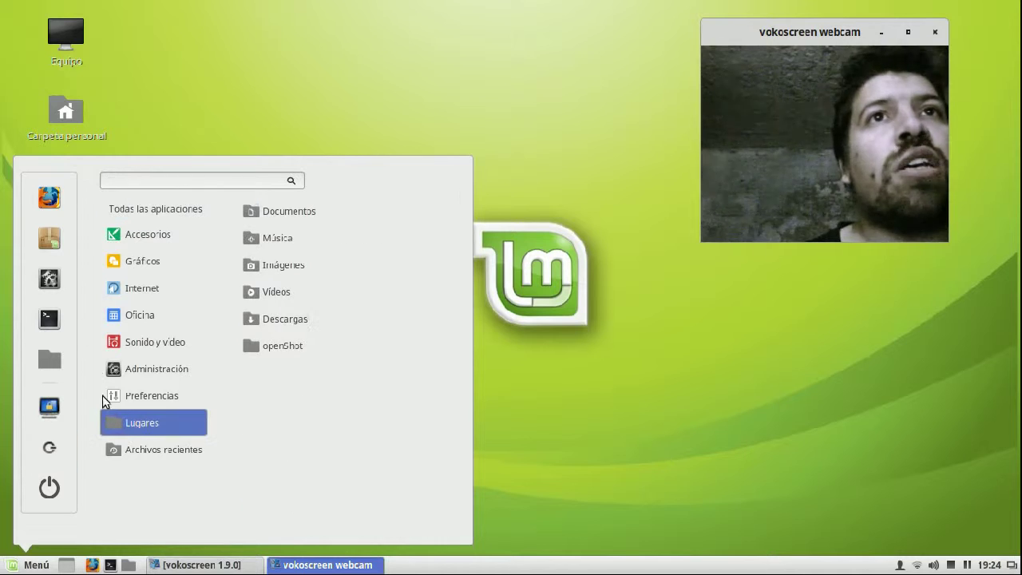
pyautogui.moveTo(187, 209)
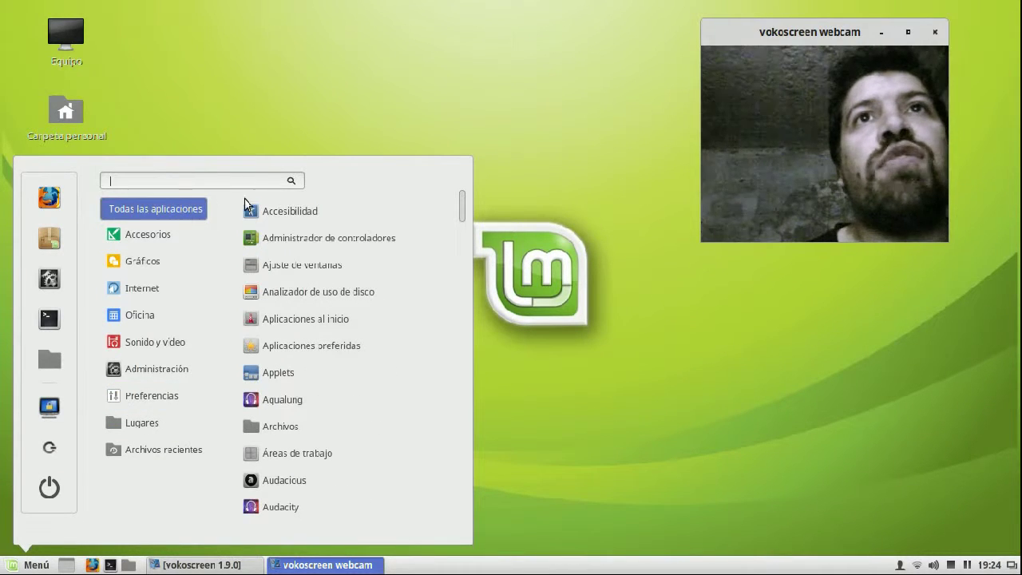
pyautogui.click(280, 233)
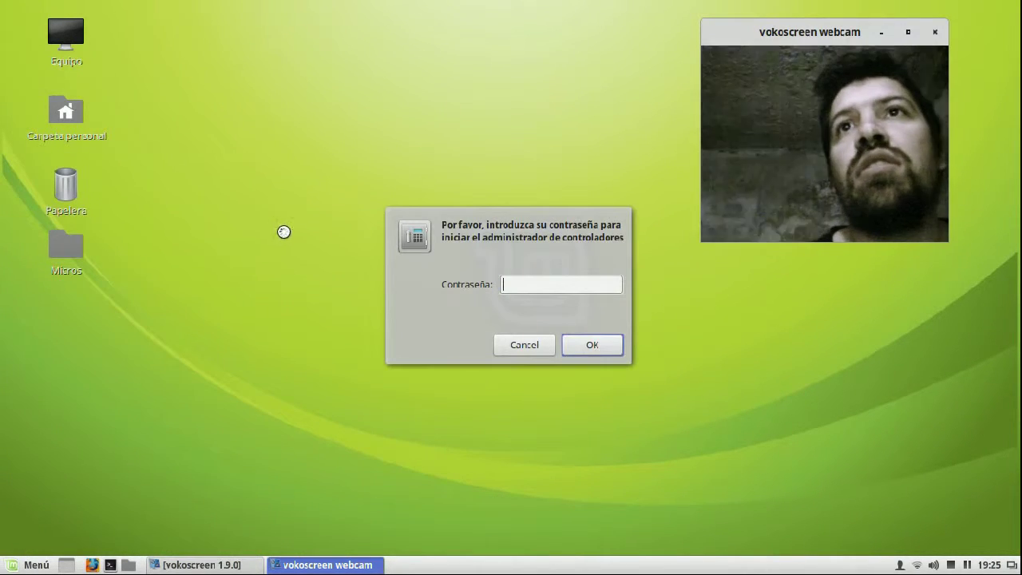
pyautogui.write('••')
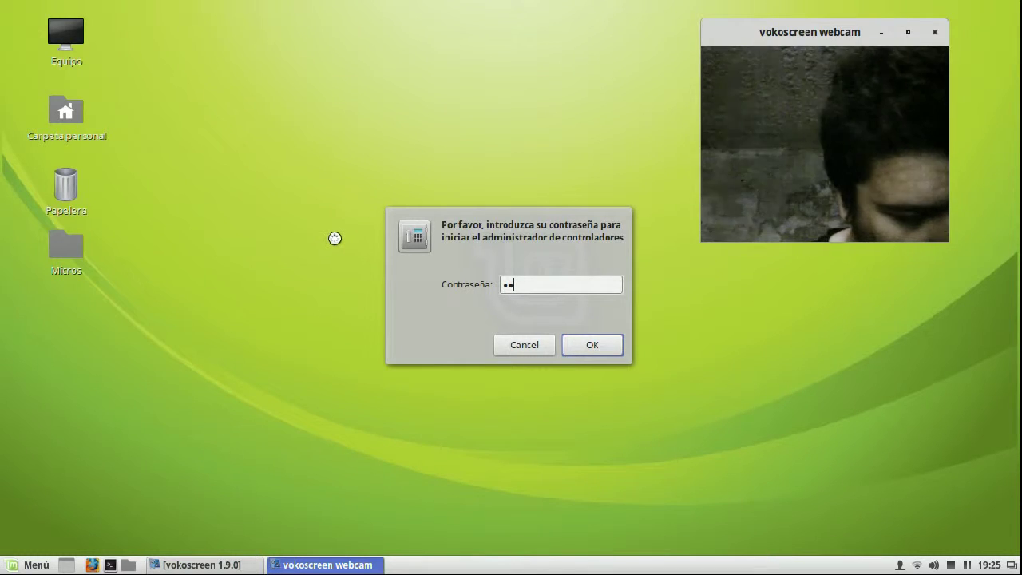
pyautogui.write('•••••')
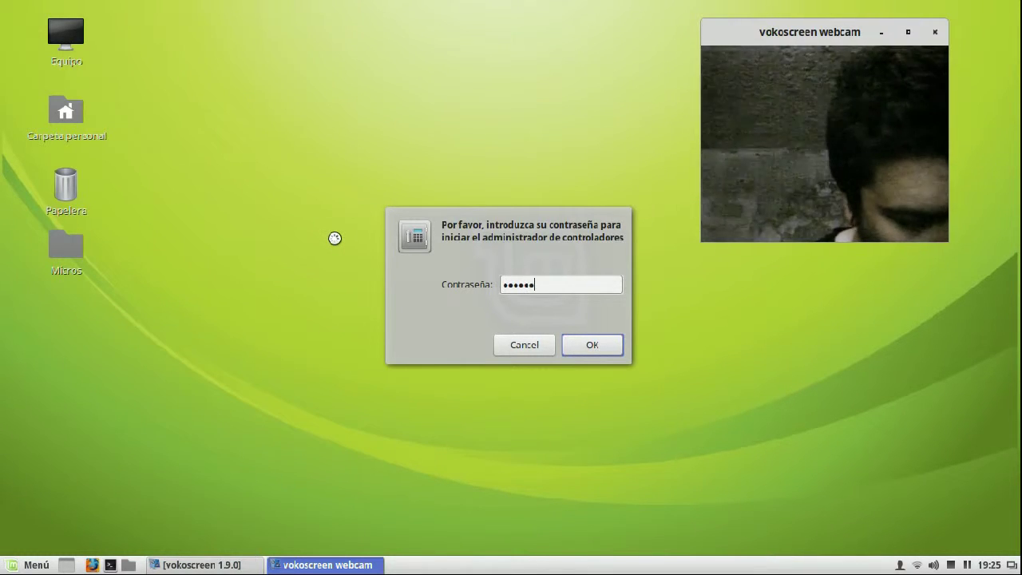
pyautogui.write('•')
pyautogui.press('Return')
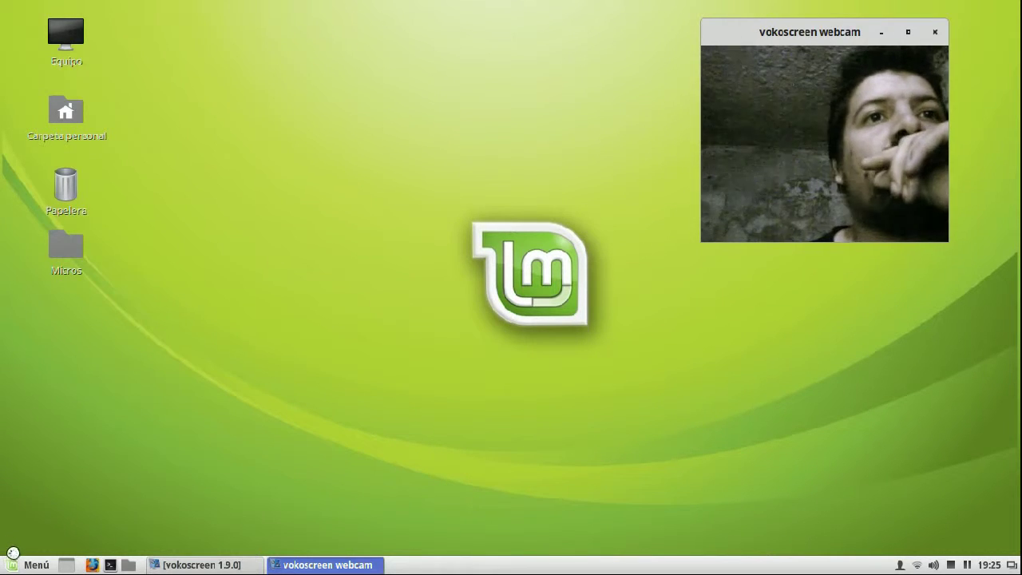
pyautogui.click(16, 564)
pyautogui.moveTo(143, 423)
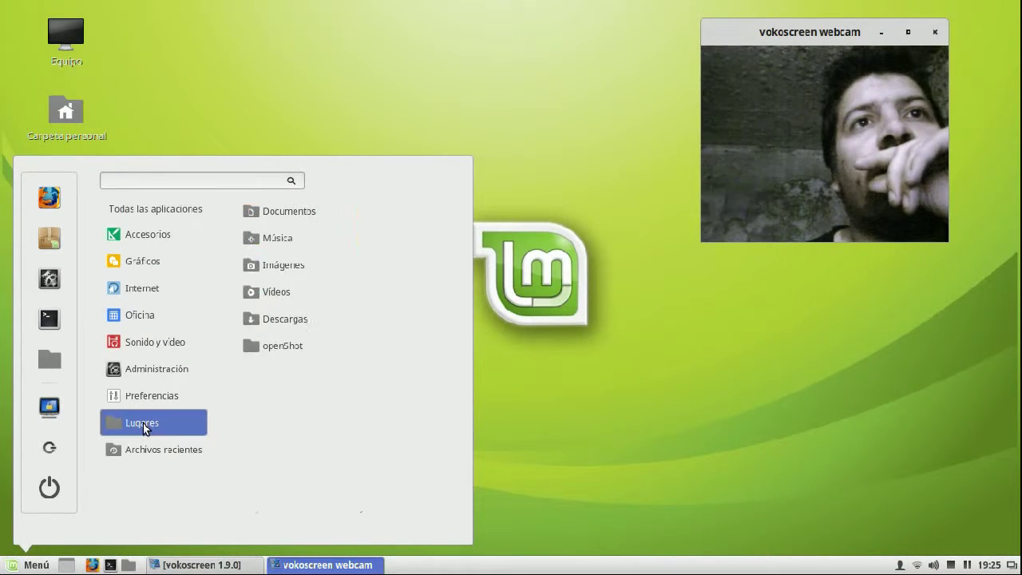
pyautogui.click(11, 568)
pyautogui.click(11, 568)
pyautogui.click(389, 348)
# Move the driver manager window clear of the webcam view, check it for proprietary drivers, and close it.
pyautogui.moveTo(513, 114); pyautogui.dragTo(345, 118)
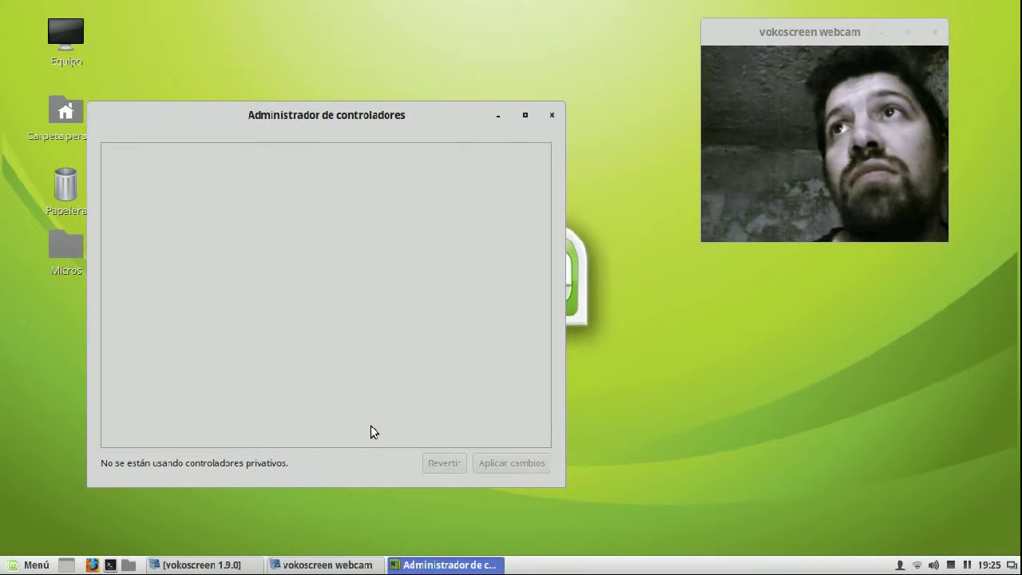
pyautogui.moveTo(301, 116); pyautogui.dragTo(392, 86)
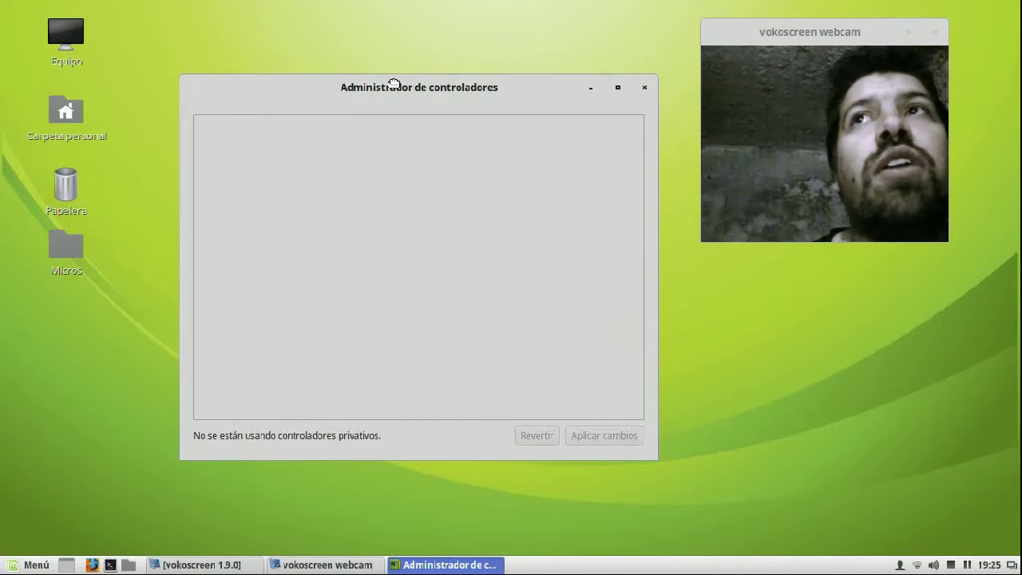
pyautogui.click(40, 567)
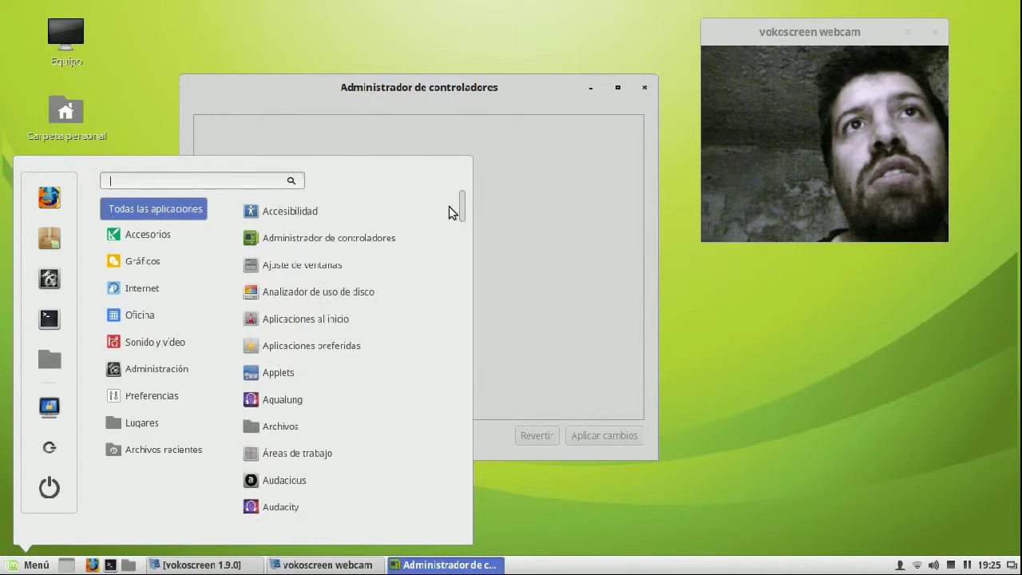
pyautogui.click(540, 240)
pyautogui.moveTo(459, 85); pyautogui.dragTo(430, 61)
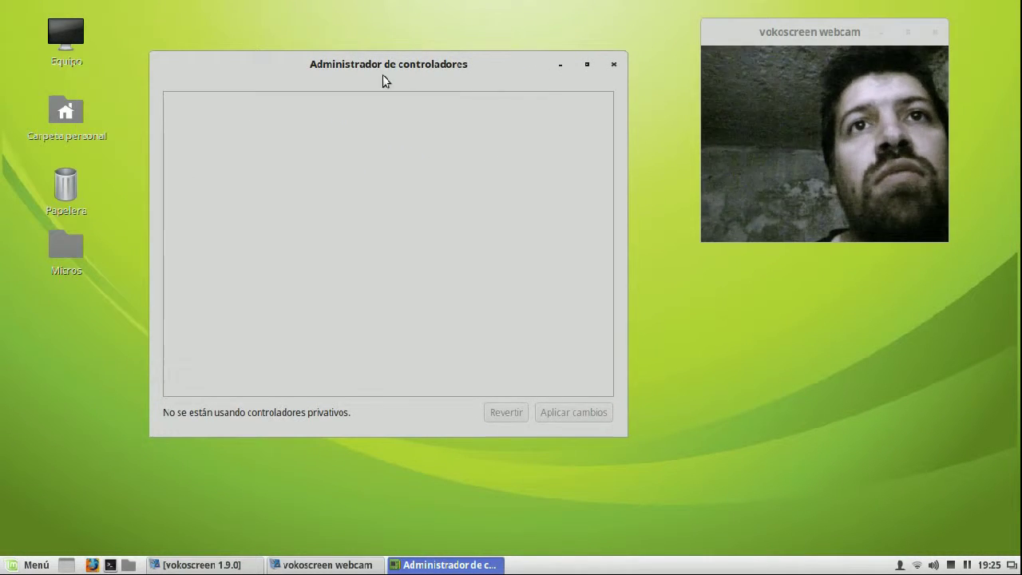
pyautogui.click(613, 66)
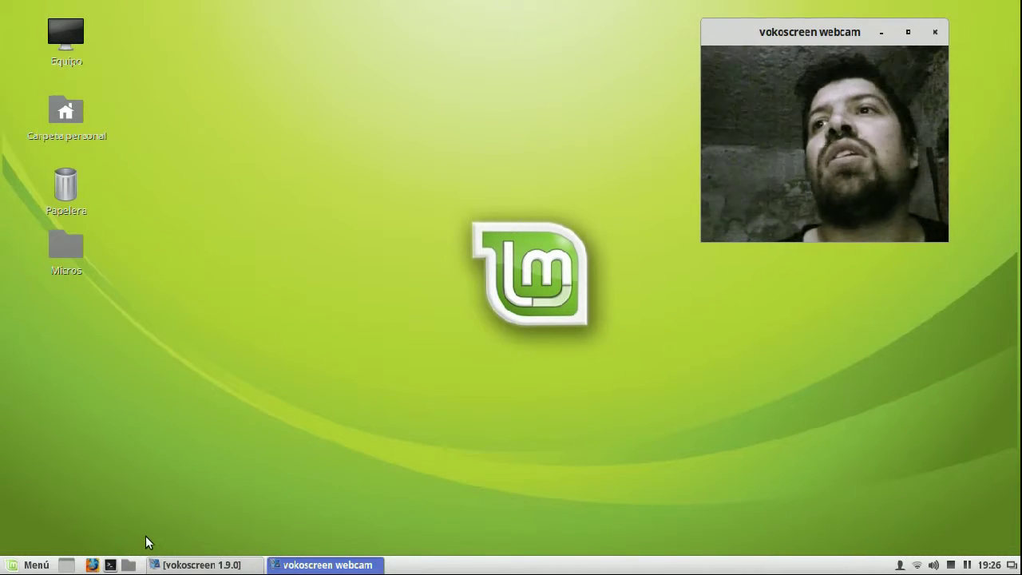
# Search the installed applications for "mint" and launch the upload manager (Gestor de subidas).
pyautogui.click(15, 567)
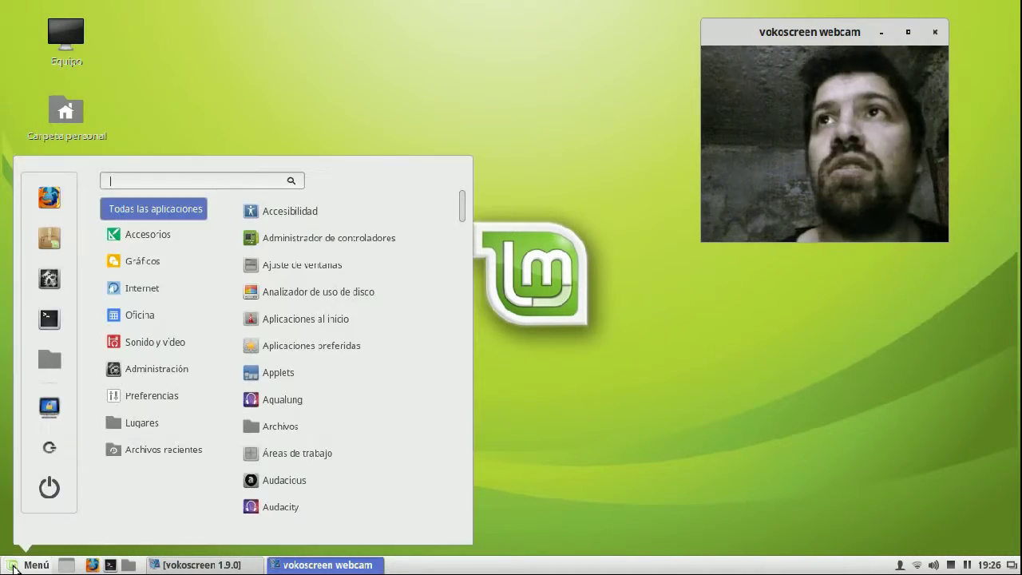
pyautogui.write('mint')
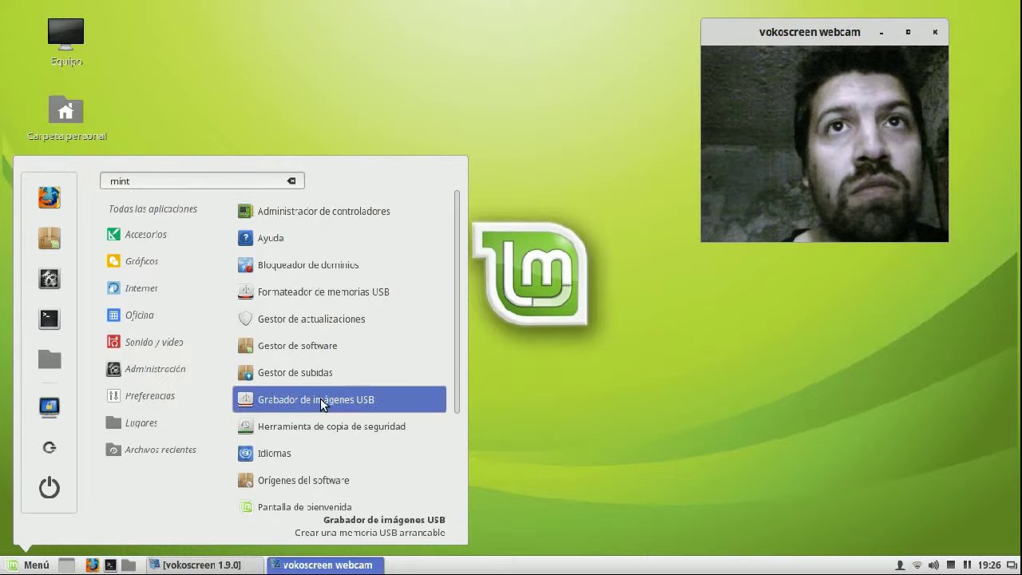
pyautogui.click(296, 380)
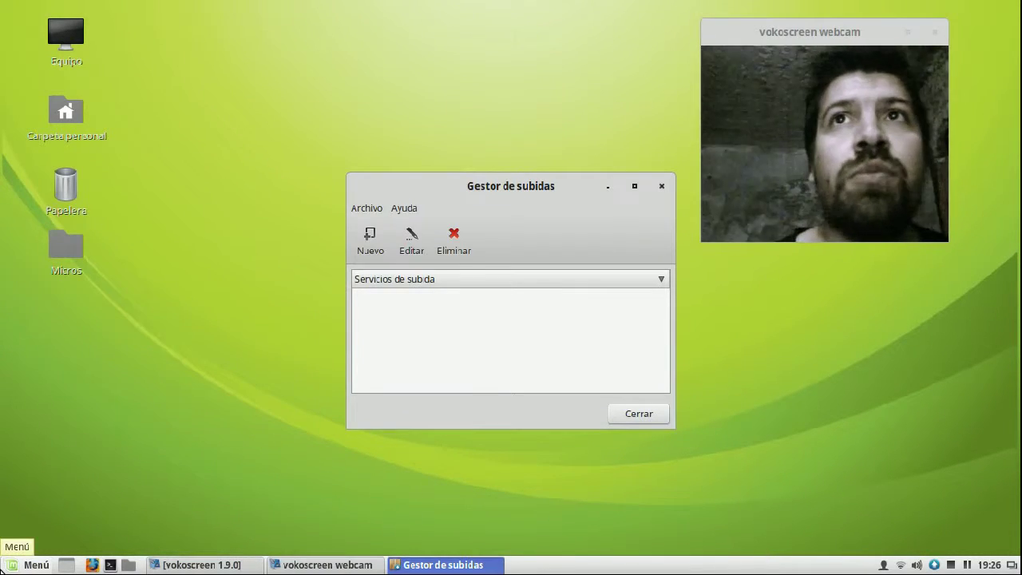
# Search the applications for "upda", launch the update manager (Gestor de actualizaciones), and move its window clear of the webcam view.
pyautogui.click(30, 565)
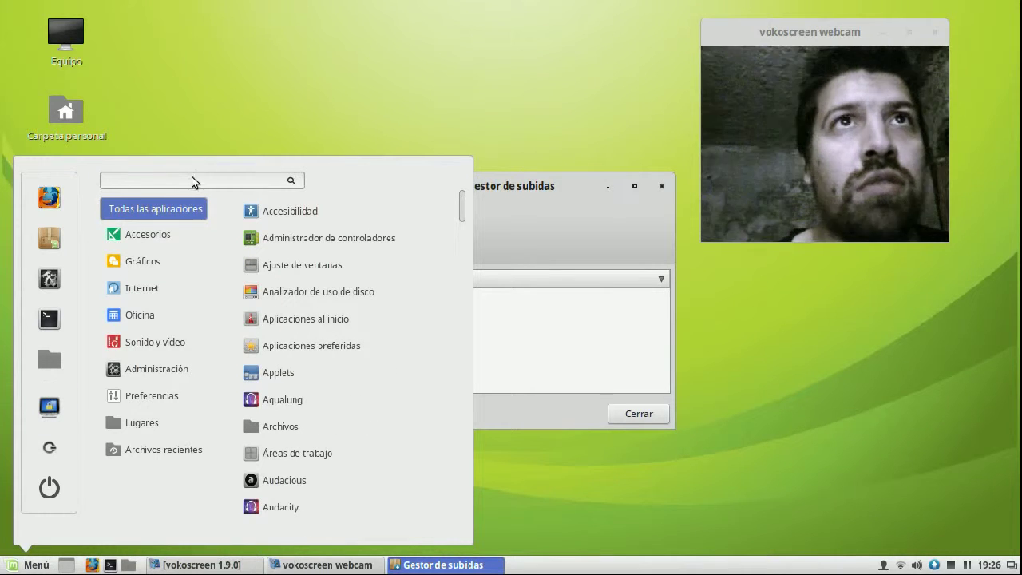
pyautogui.write('upda')
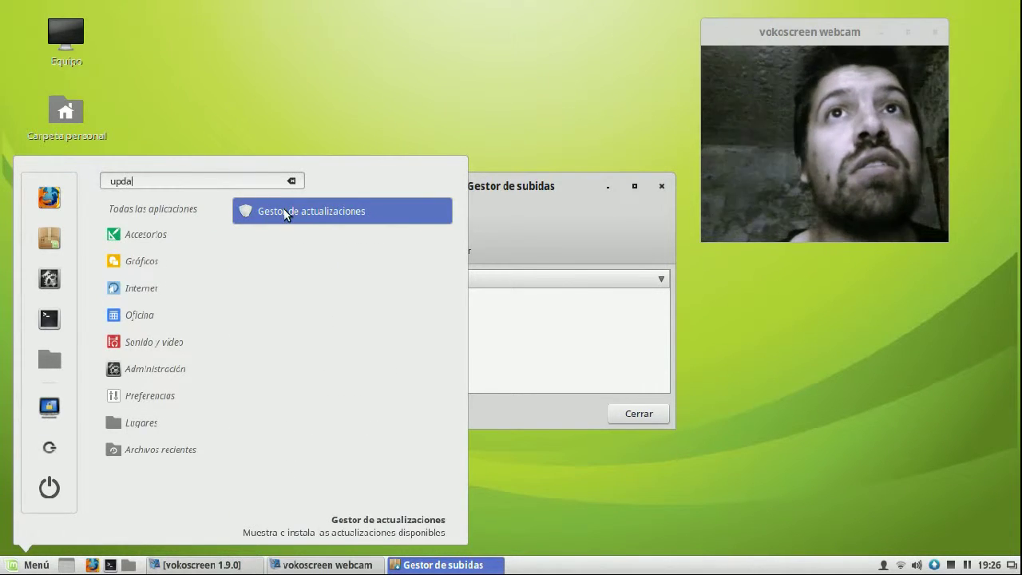
pyautogui.click(287, 213)
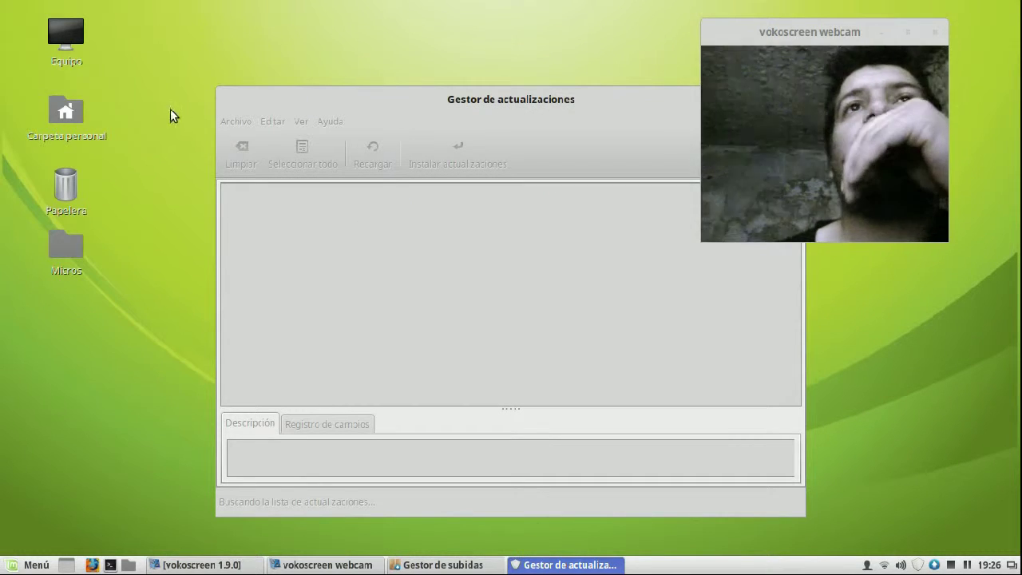
pyautogui.moveTo(323, 96); pyautogui.dragTo(111, 84)
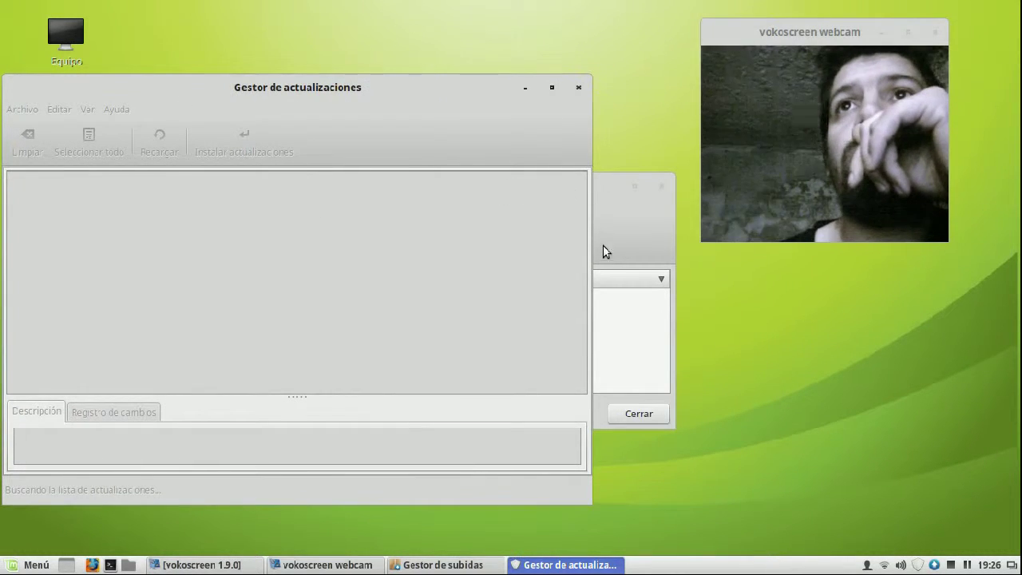
# Move the Gestor de subidas window out from behind the update manager and open its about information.
pyautogui.click(603, 253)
pyautogui.moveTo(542, 201); pyautogui.dragTo(757, 282)
pyautogui.moveTo(765, 285); pyautogui.dragTo(780, 280)
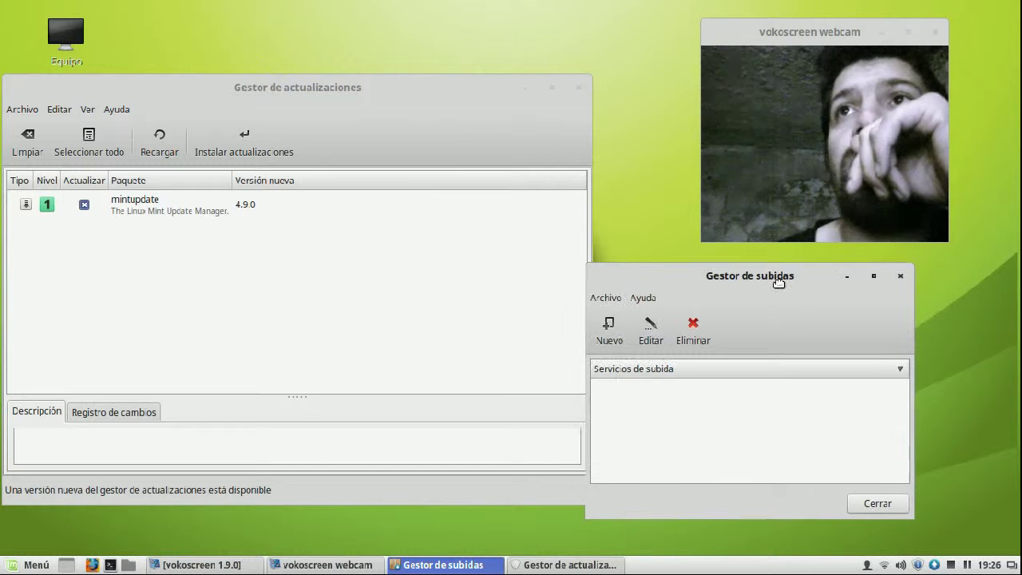
pyautogui.click(647, 295)
pyautogui.click(671, 315)
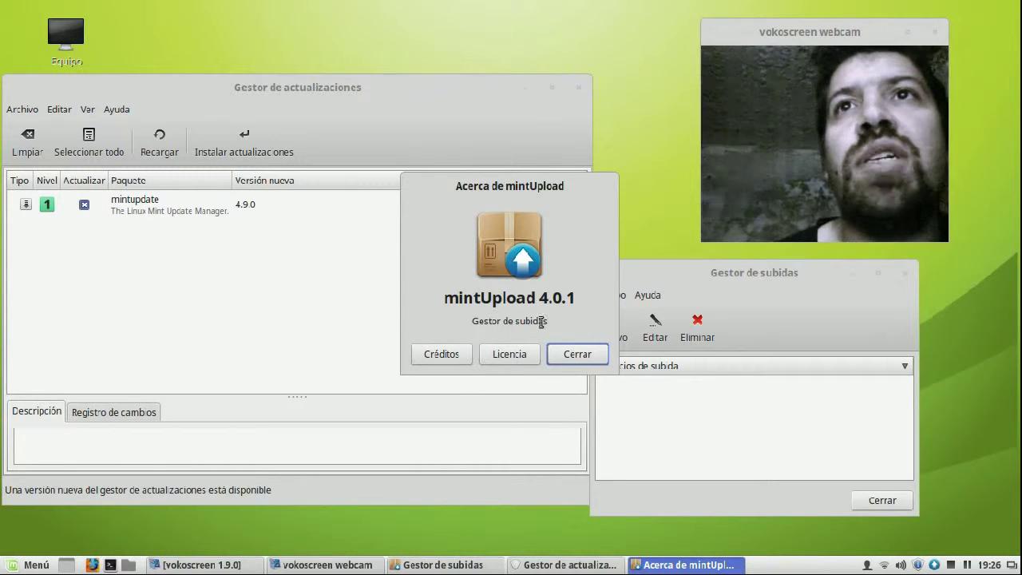
# Dismiss the mintUpload about information and close the Gestor de subidas.
pyautogui.click(582, 353)
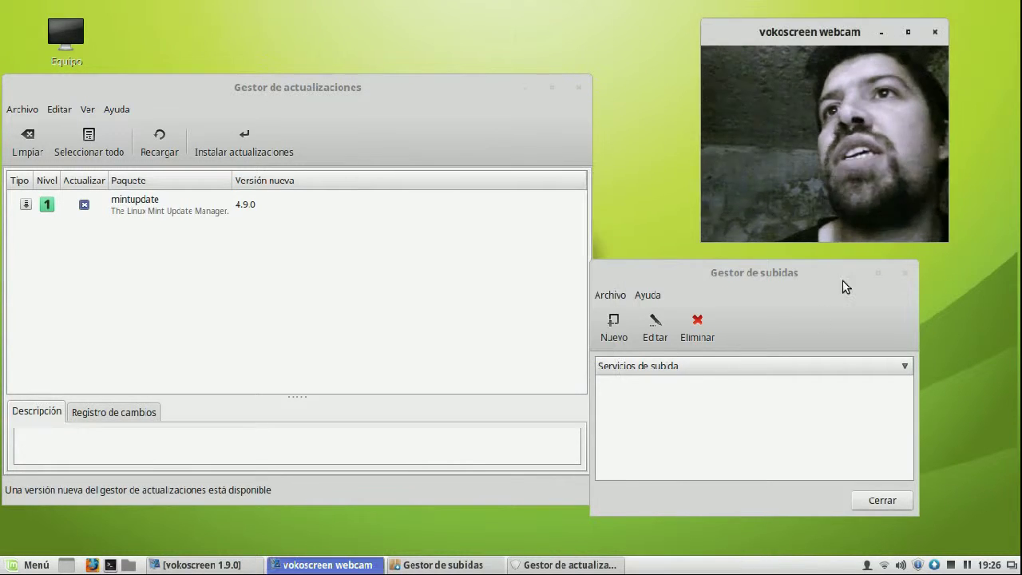
pyautogui.click(905, 273)
# Move the Gestor de actualizaciones window toward the middle of the desktop, view its about information, and close that dialog.
pyautogui.moveTo(410, 89); pyautogui.dragTo(511, 77)
pyautogui.click(251, 99)
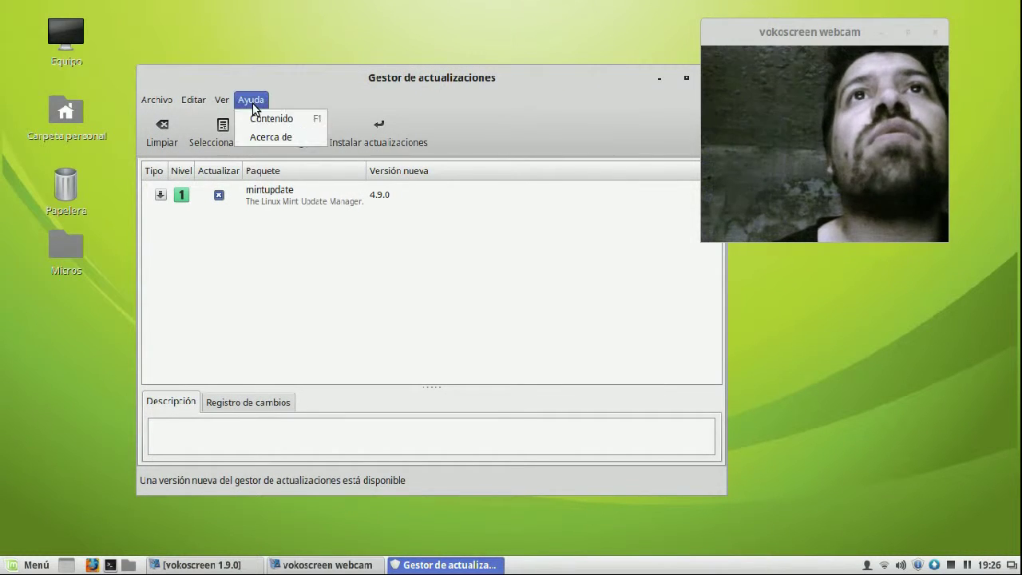
pyautogui.click(257, 137)
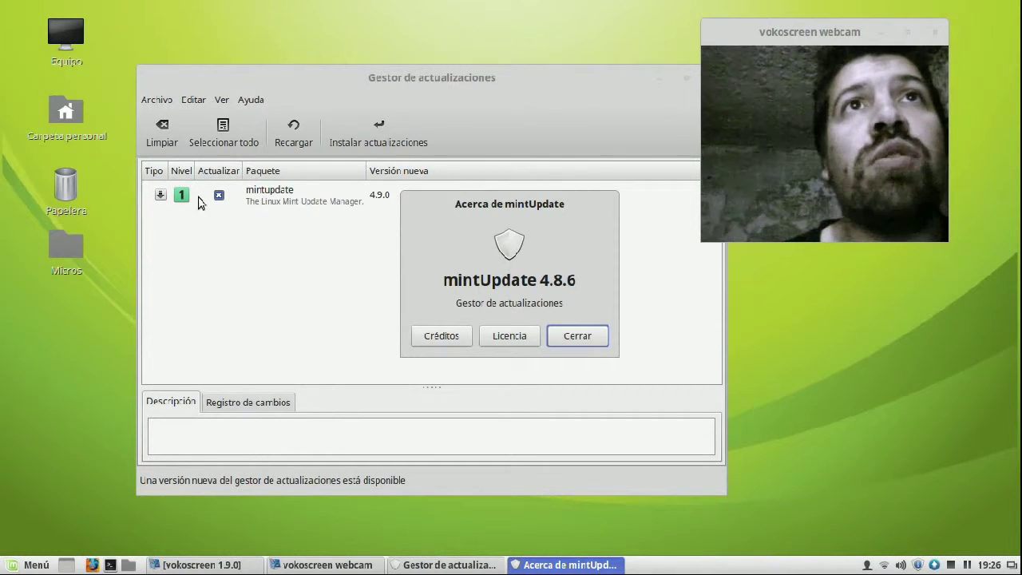
pyautogui.click(564, 336)
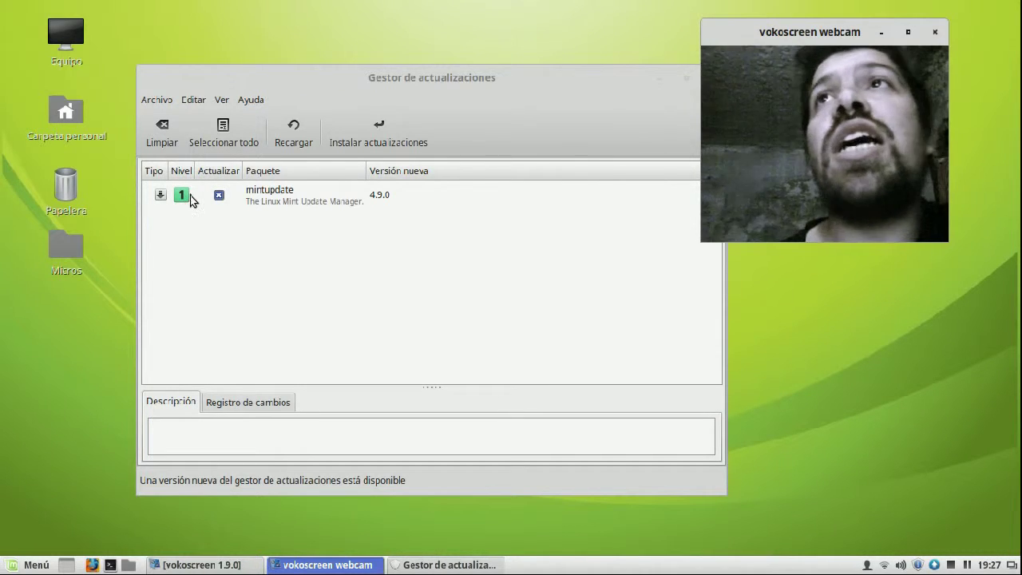
# Install the mintupdate 4.9.0 update, authenticate with the account password, and check the installation details.
pyautogui.moveTo(190, 200)
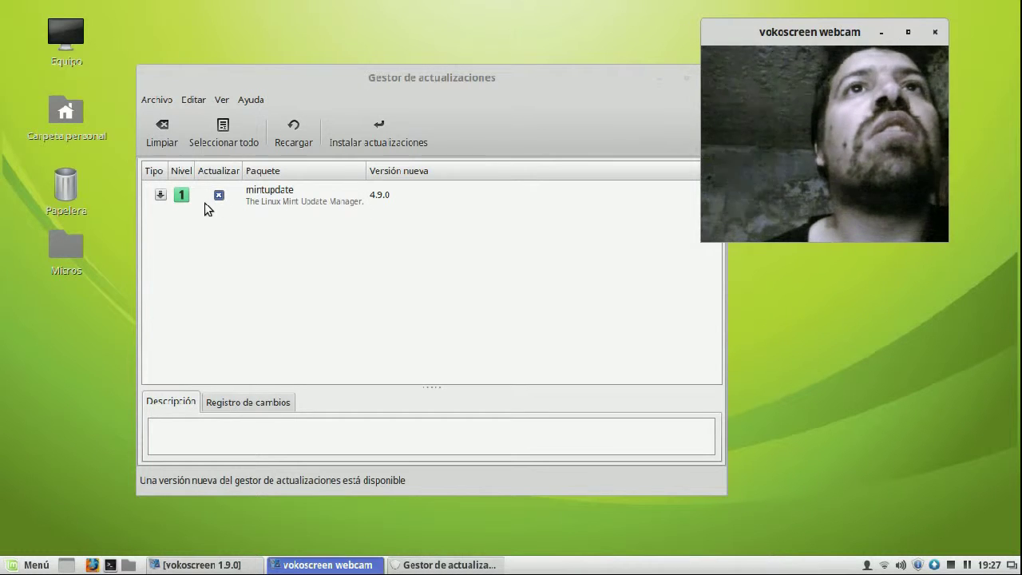
pyautogui.click(379, 137)
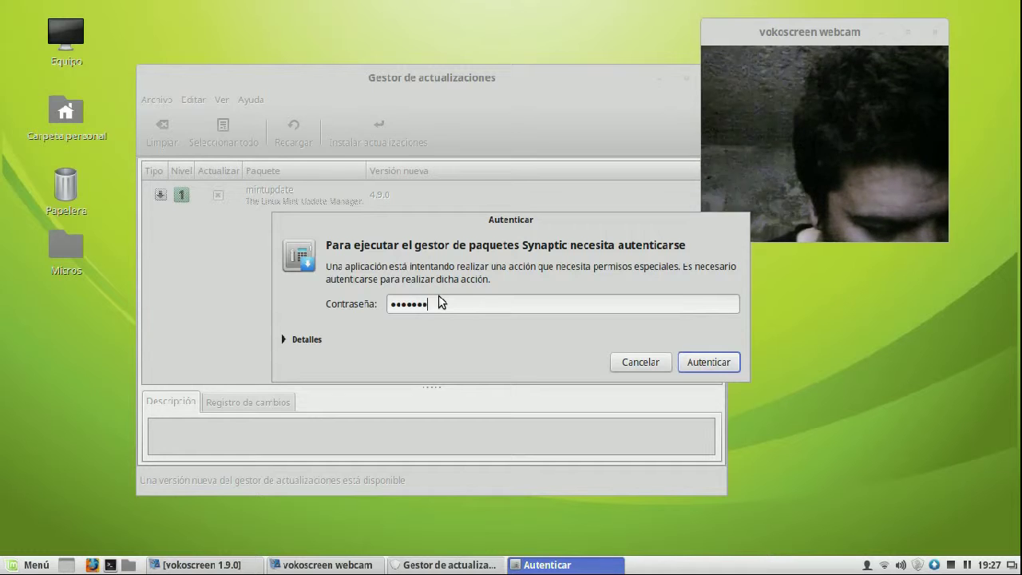
pyautogui.press('Return')
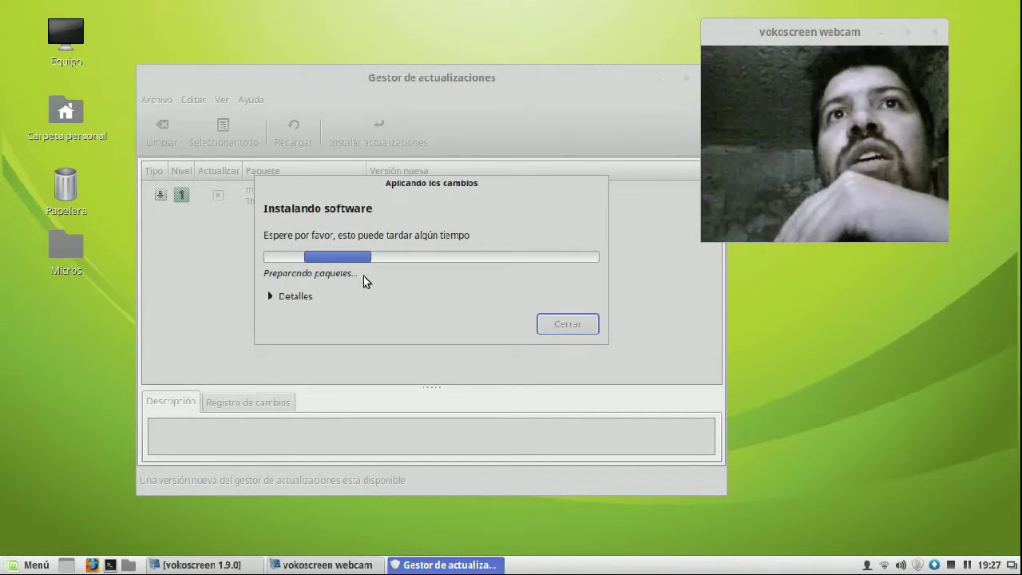
pyautogui.click(302, 283)
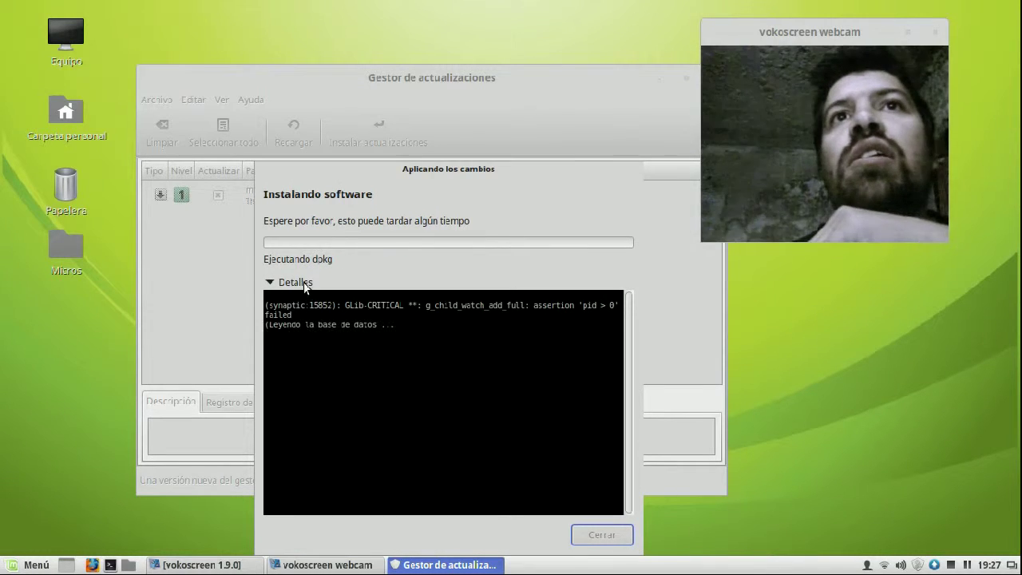
pyautogui.click(304, 284)
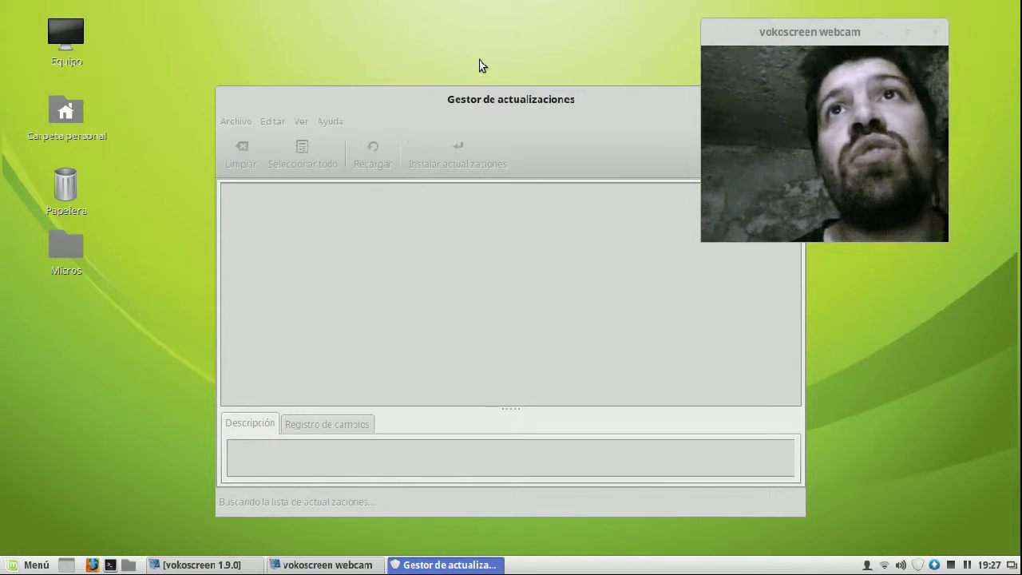
# Move the restarted update manager window clear of the webcam view and look through its list of available updates.
pyautogui.moveTo(463, 106); pyautogui.dragTo(308, 84)
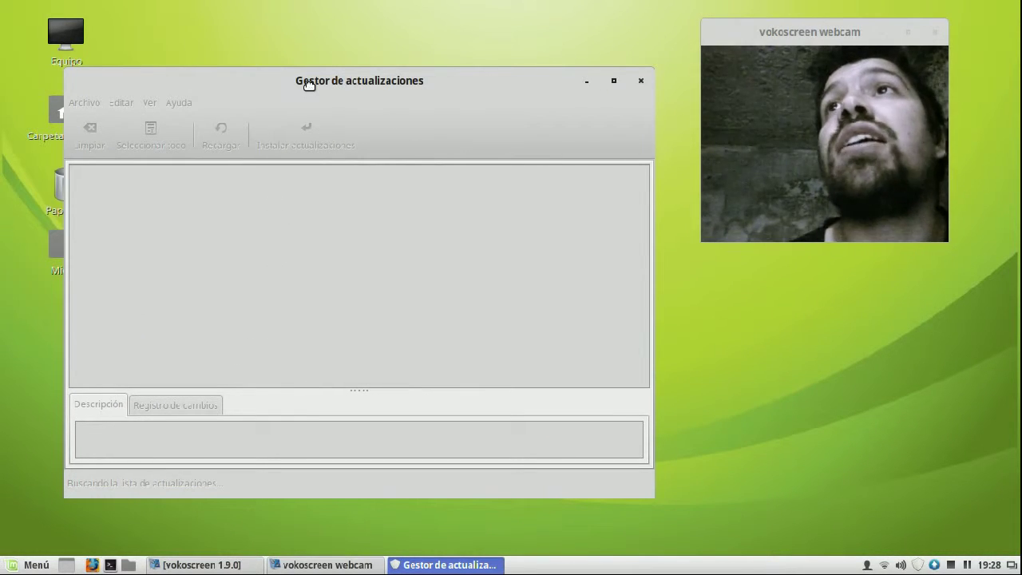
pyautogui.scroll(-3, 273, 267)
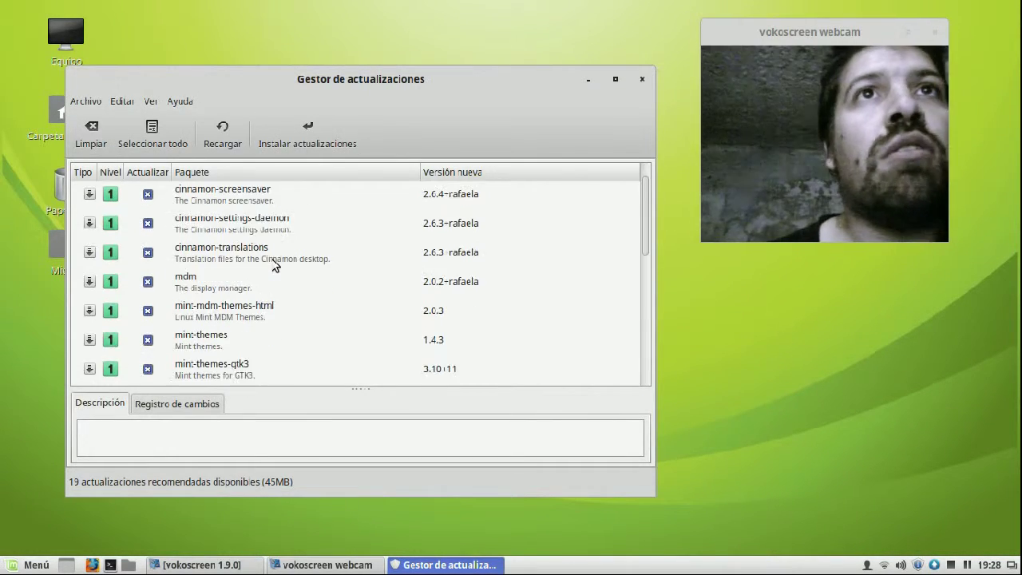
pyautogui.moveTo(643, 194); pyautogui.dragTo(647, 162)
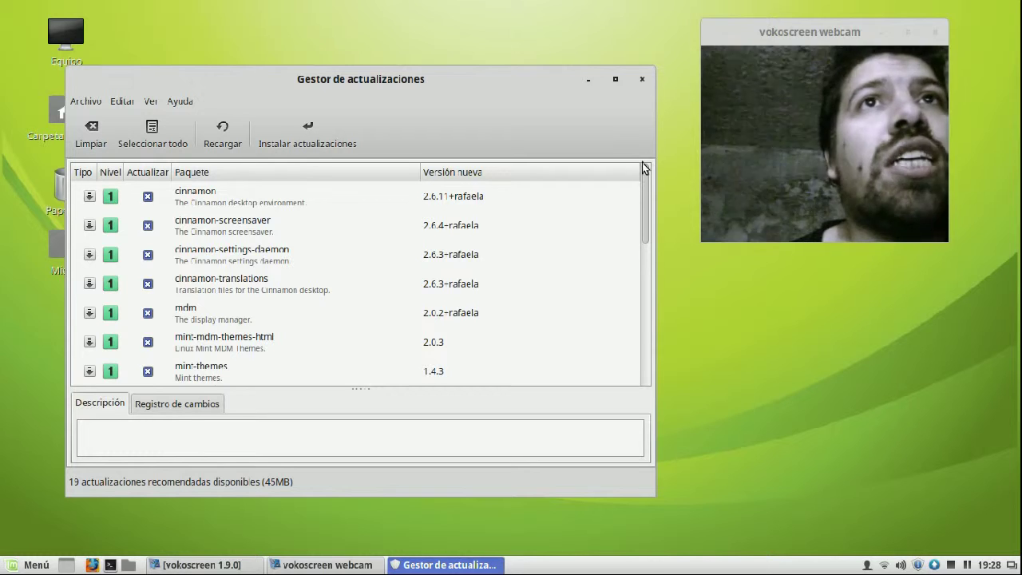
pyautogui.scroll(-2, 640, 174)
pyautogui.scroll(2, 643, 167)
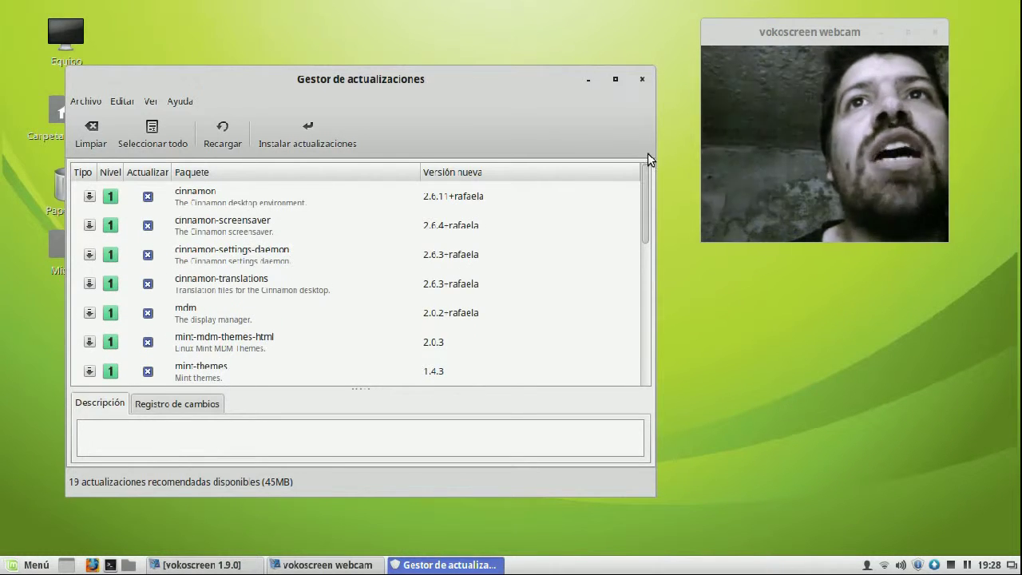
pyautogui.moveTo(643, 171); pyautogui.dragTo(643, 260)
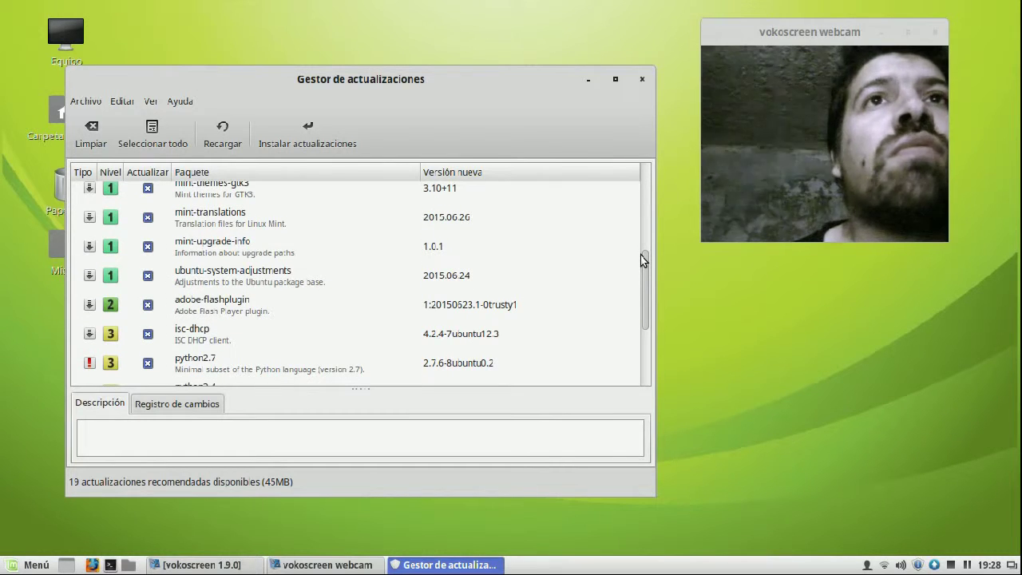
# View the description of the adobe-flashplugin update, review the remaining listed packages, and close the update manager.
pyautogui.click(240, 307)
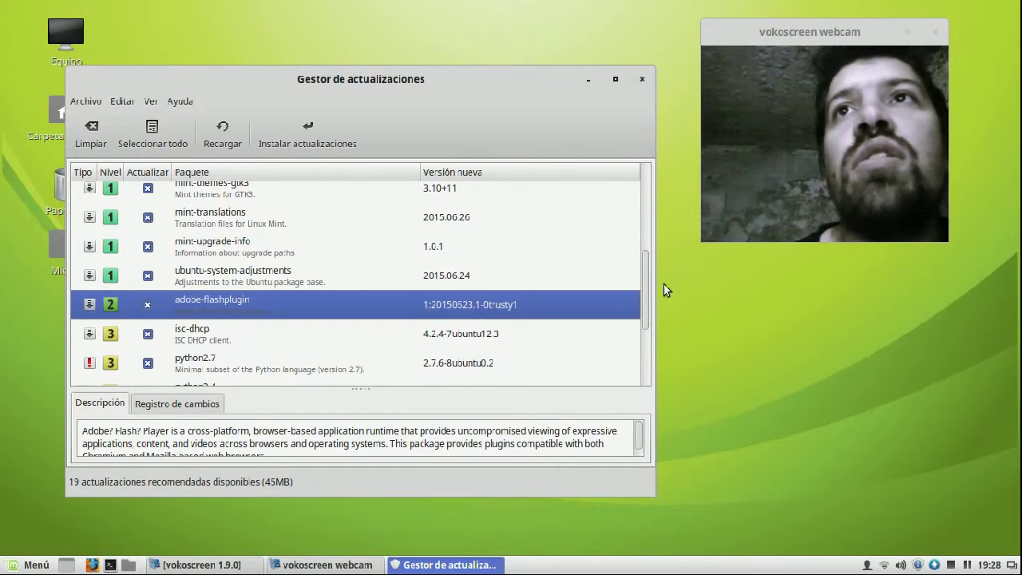
pyautogui.moveTo(650, 276); pyautogui.dragTo(643, 352)
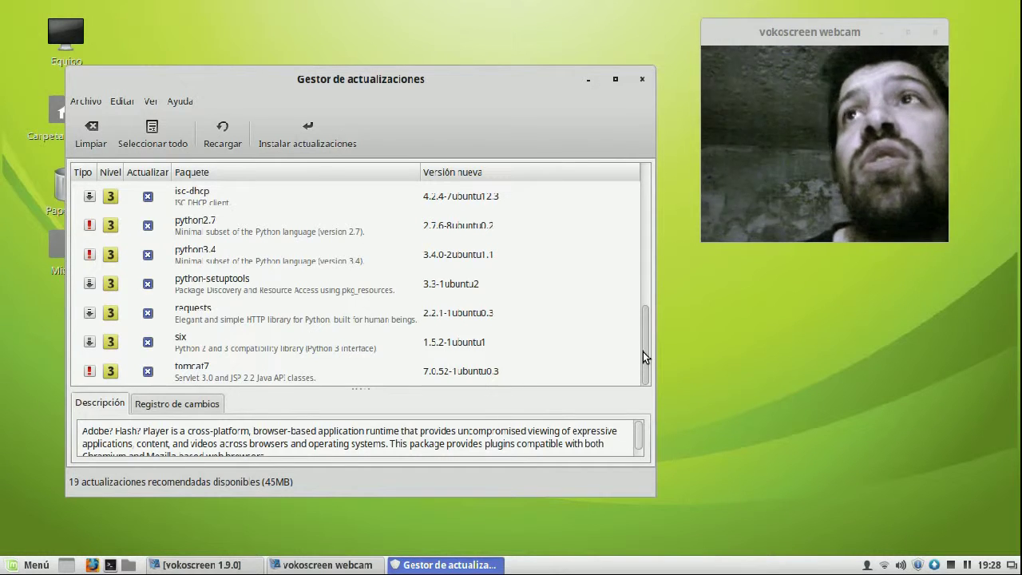
pyautogui.moveTo(643, 351); pyautogui.dragTo(658, 183)
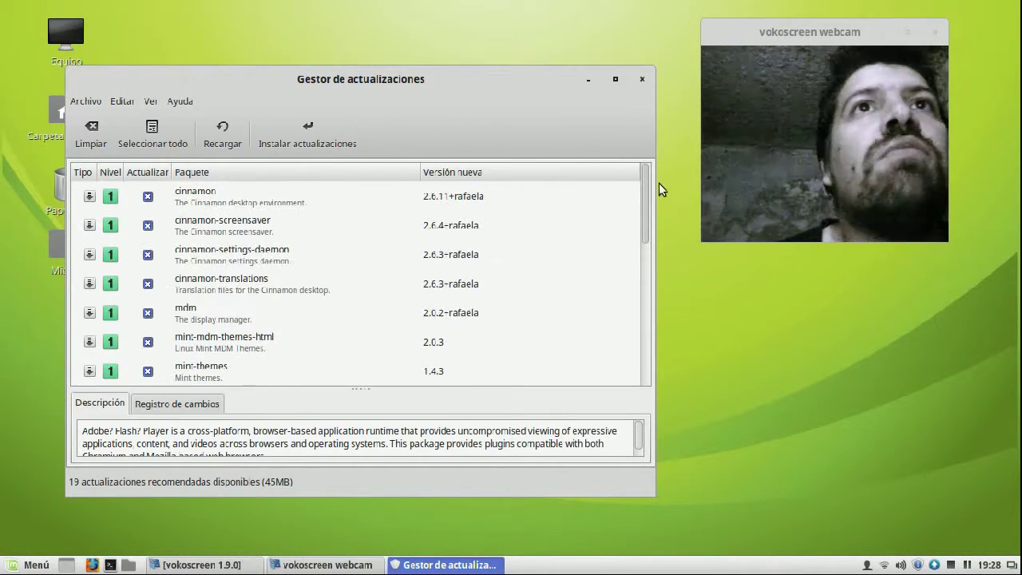
pyautogui.click(642, 79)
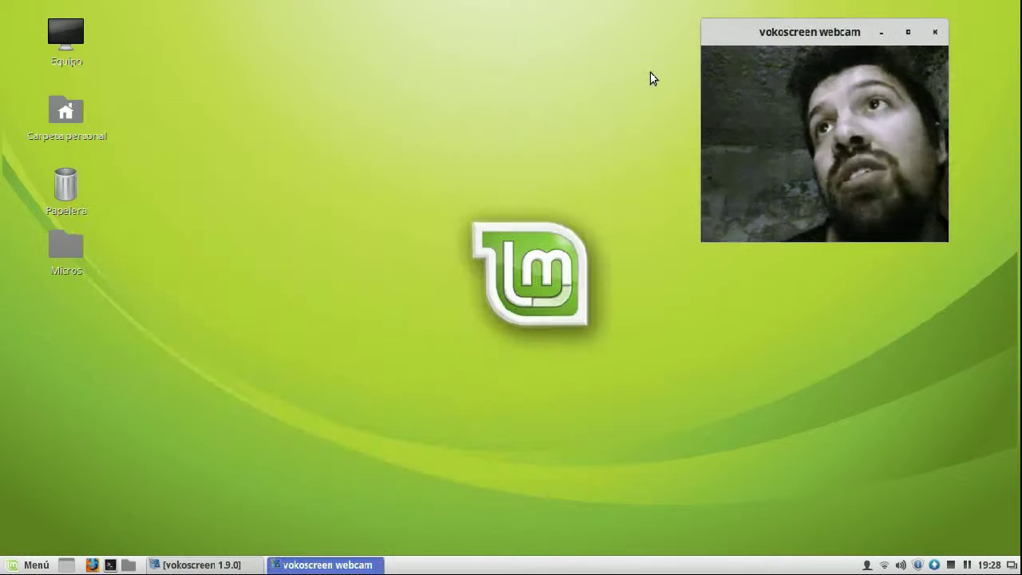
# Browse the installed applications under Accesorios, Gráficos, Internet and Oficina.
pyautogui.click(20, 567)
pyautogui.moveTo(146, 324)
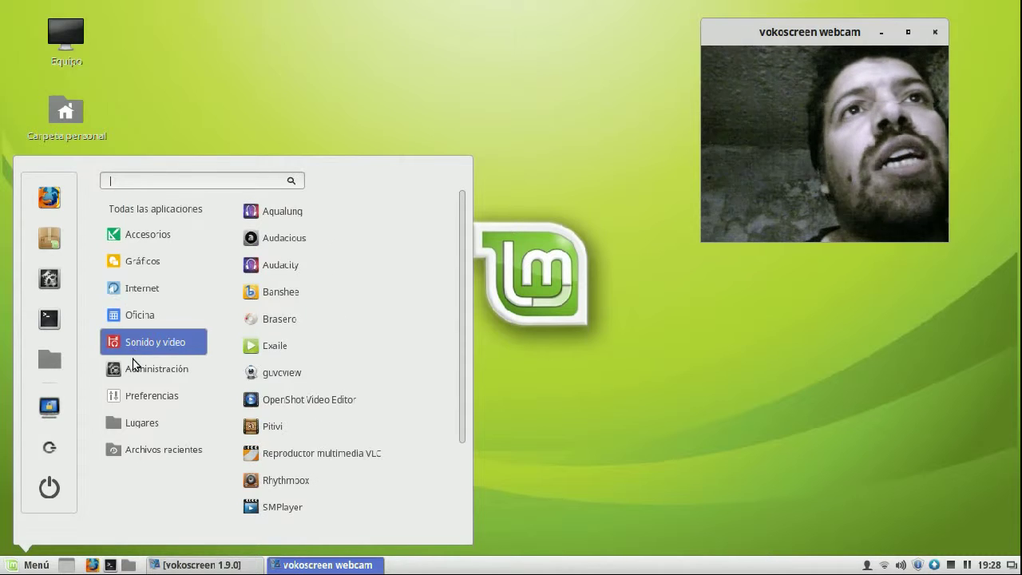
pyautogui.moveTo(130, 262)
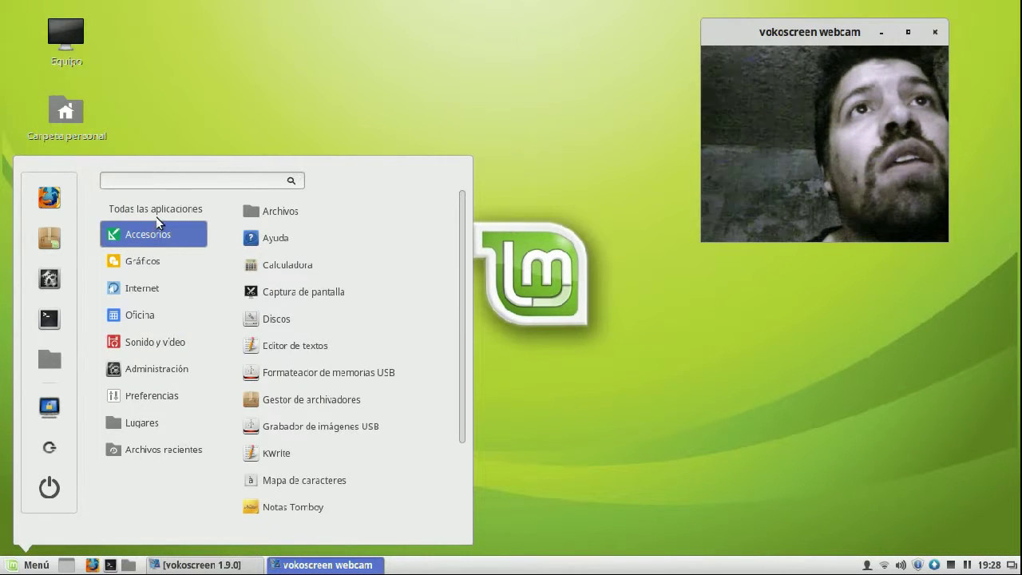
pyautogui.moveTo(158, 244)
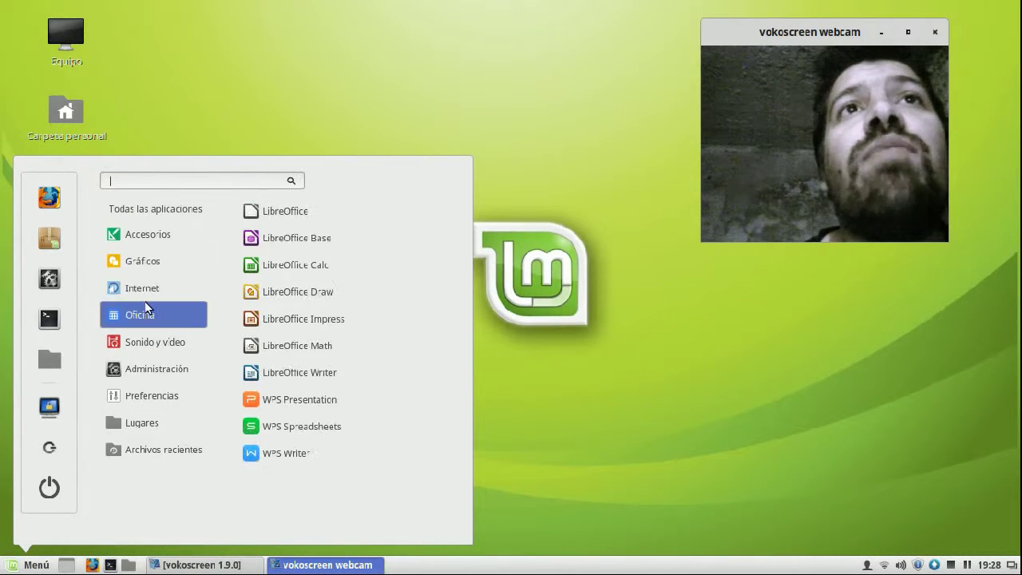
pyautogui.moveTo(148, 283)
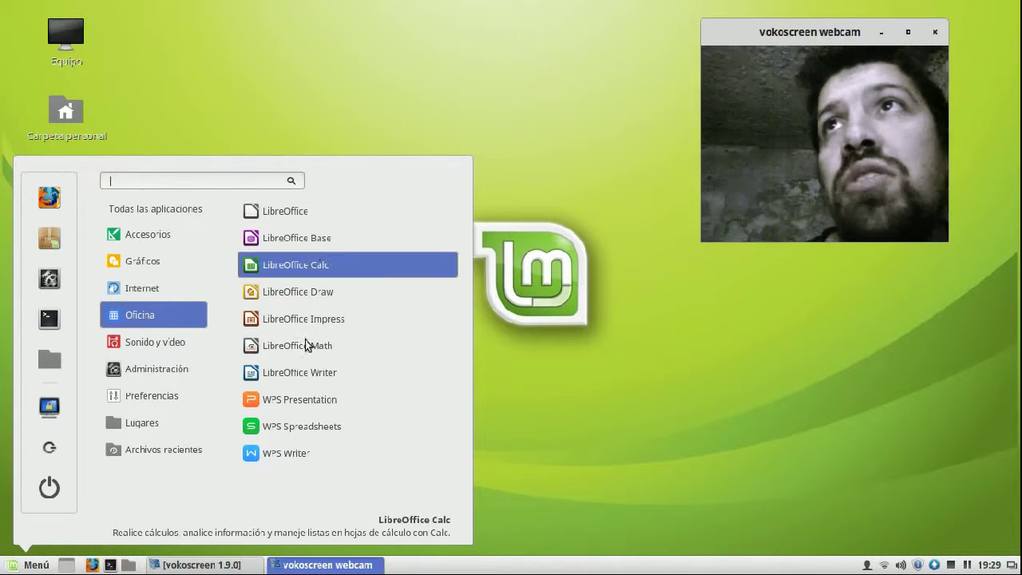
# Look through the applications in the Sonido y vídeo and Administración categories.
pyautogui.moveTo(184, 346)
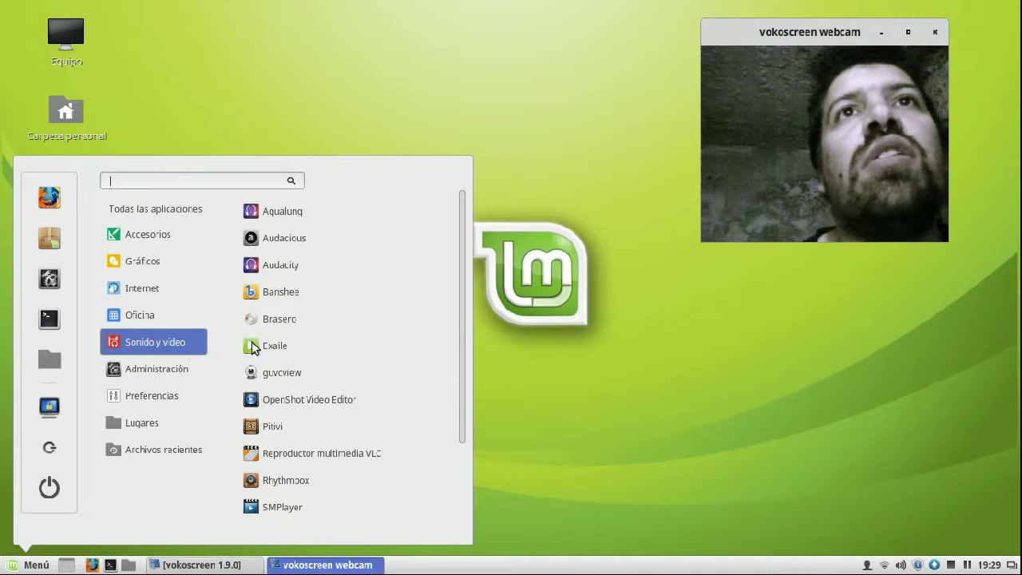
pyautogui.scroll(-3, 305, 296)
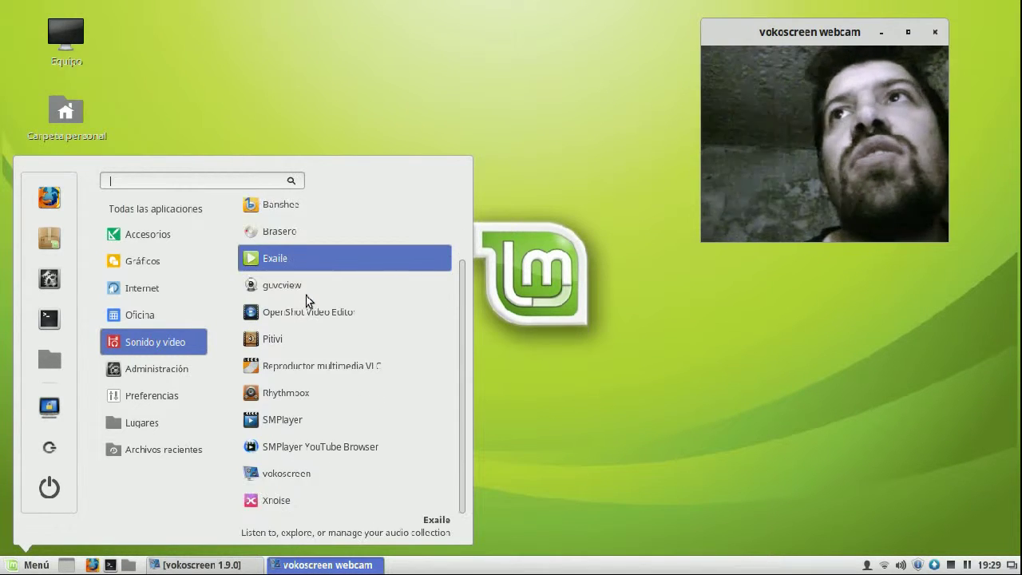
pyautogui.scroll(3, 310, 298)
pyautogui.scroll(-2, 298, 294)
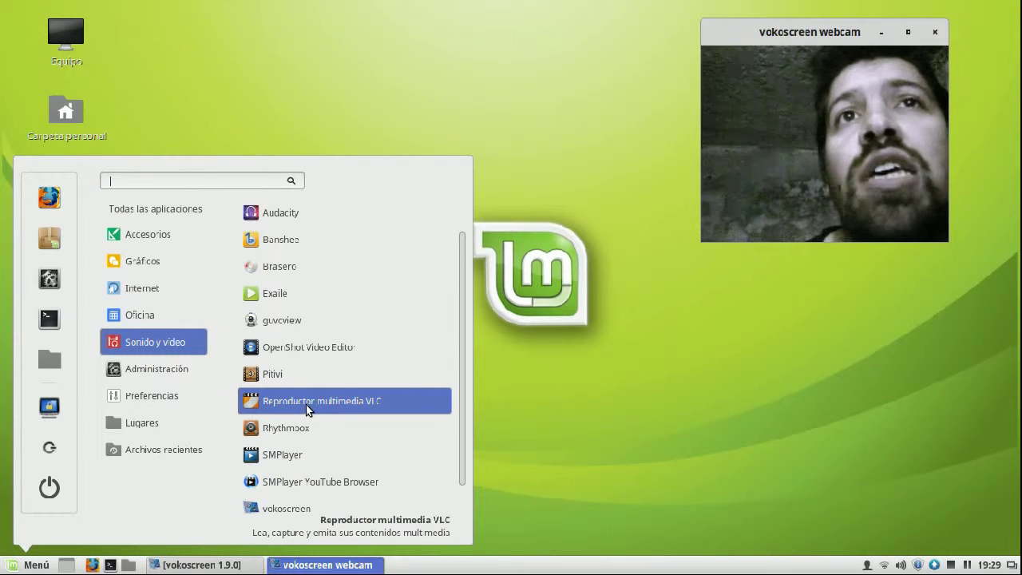
pyautogui.scroll(-1, 306, 403)
pyautogui.scroll(2, 306, 405)
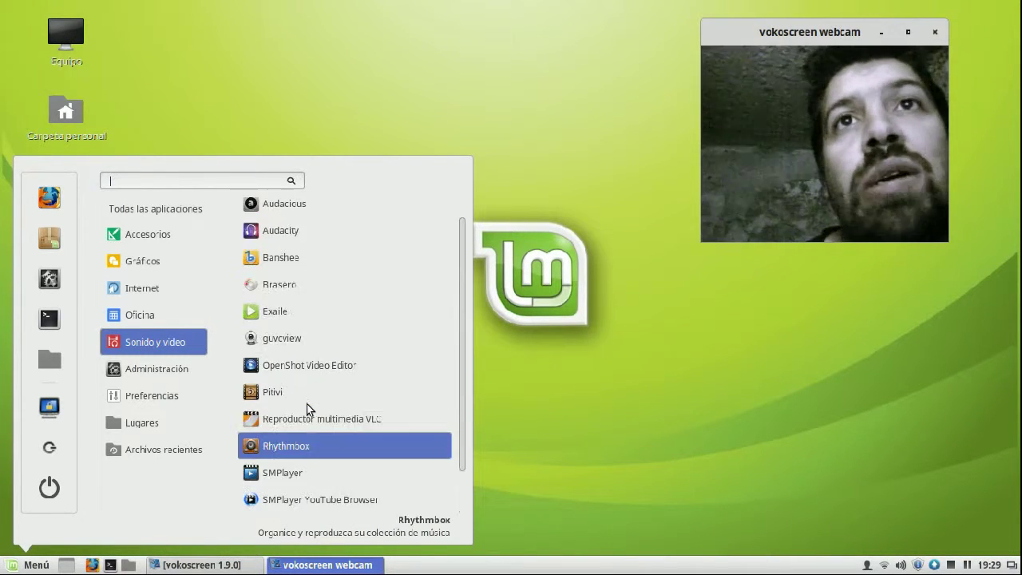
pyautogui.scroll(1, 306, 404)
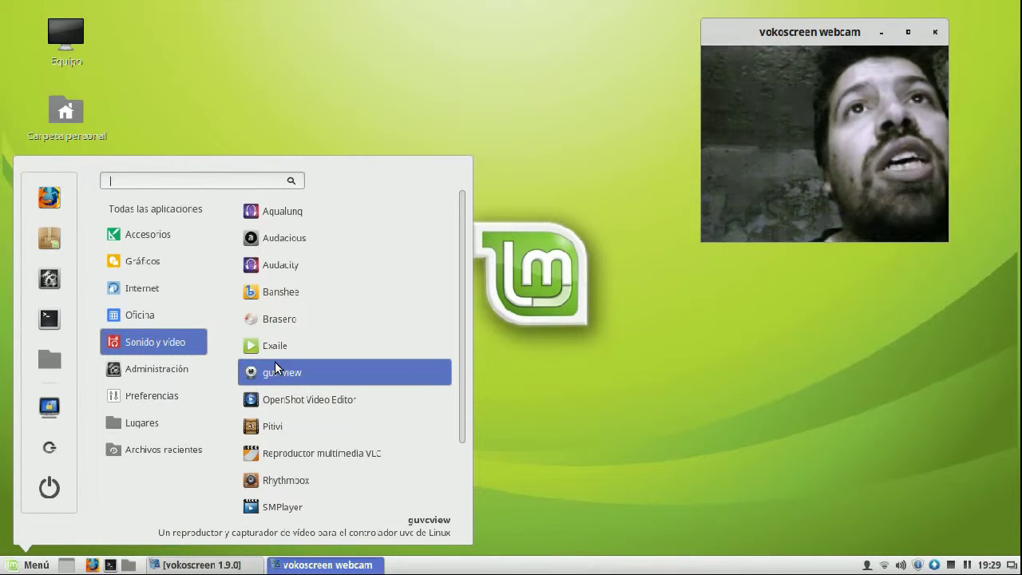
pyautogui.scroll(-2, 278, 358)
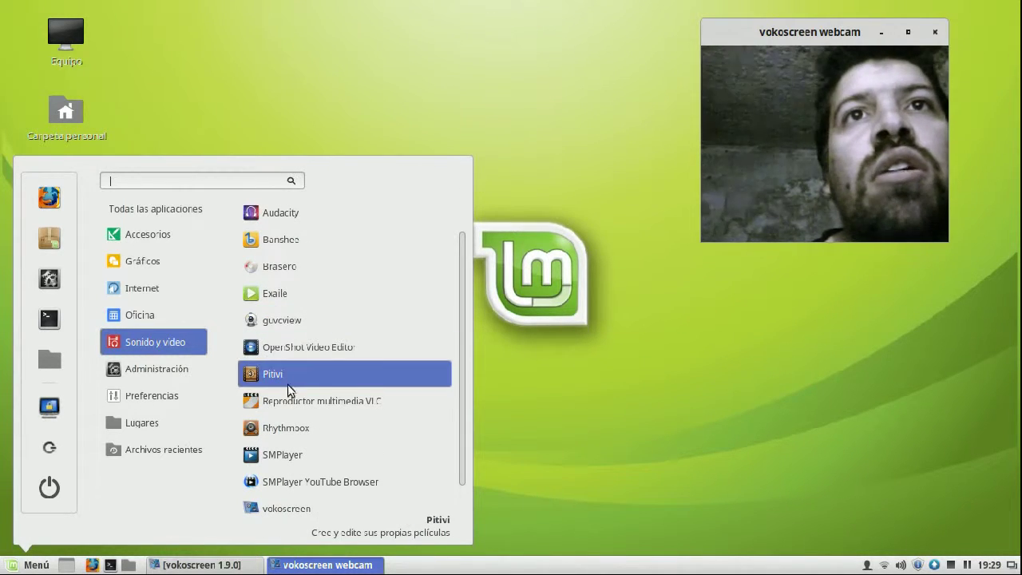
pyautogui.scroll(-1, 286, 392)
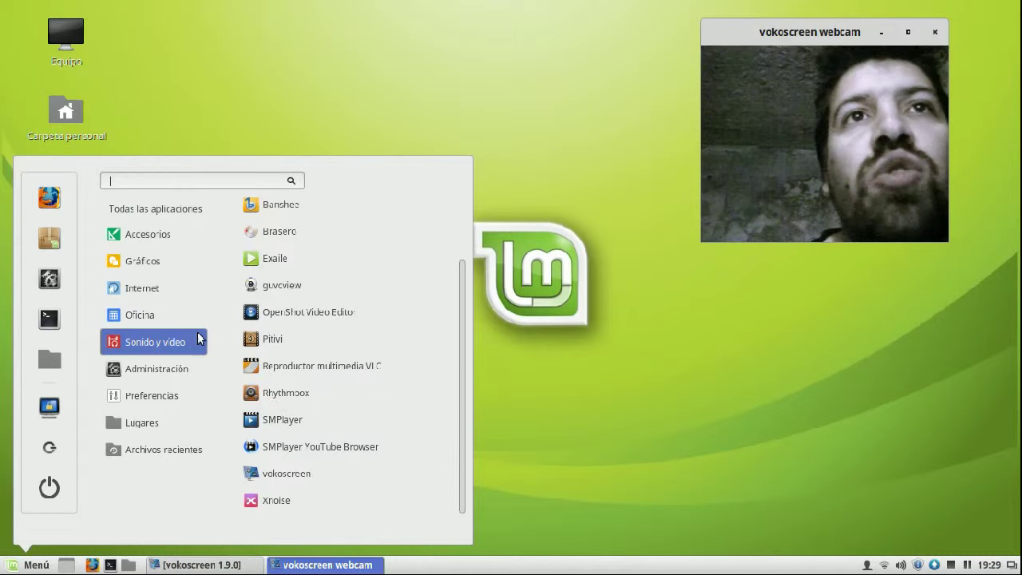
pyautogui.moveTo(168, 373)
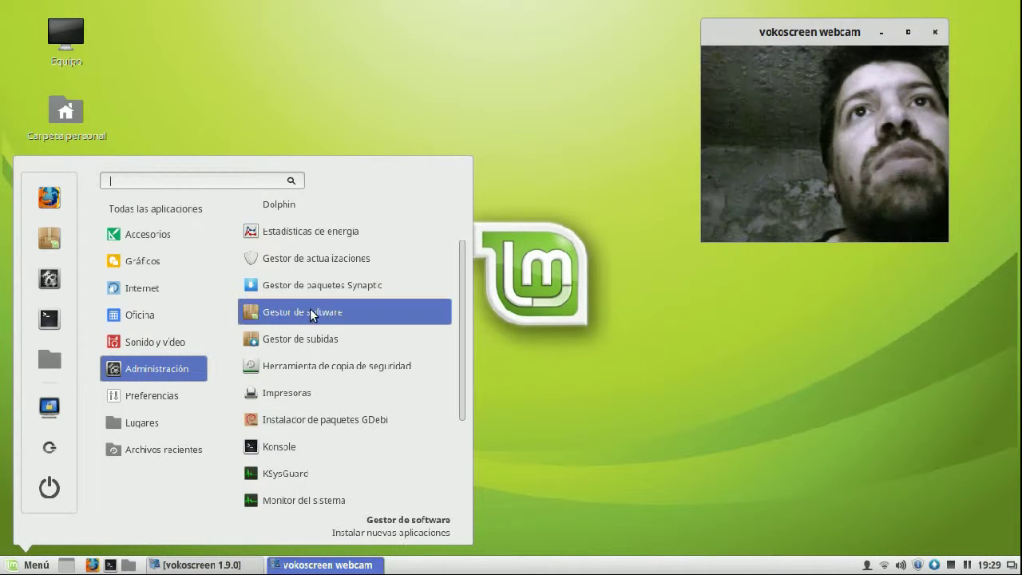
pyautogui.scroll(-6, 310, 308)
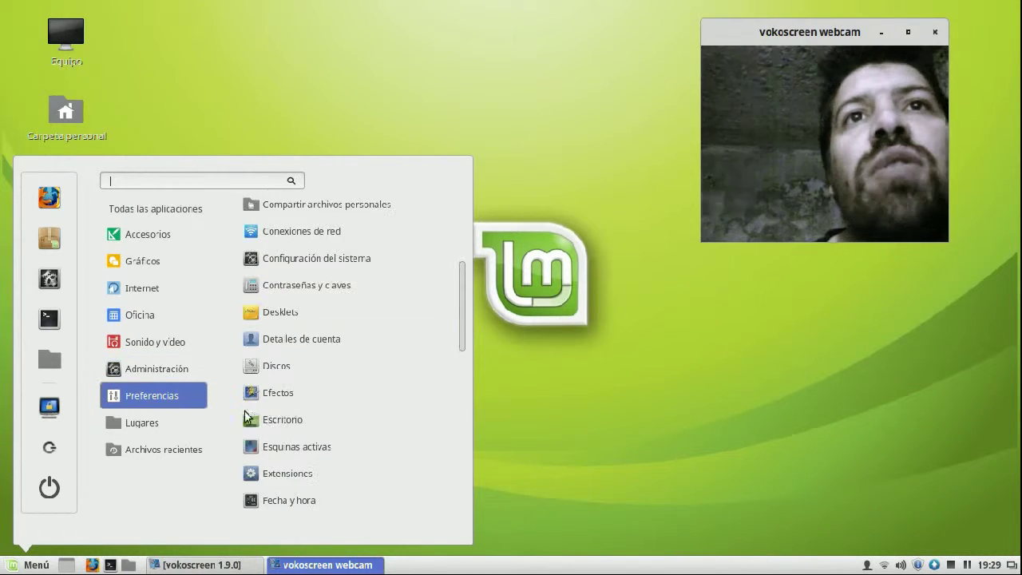
# Open the Idiomas settings from the Preferencias category and move their window clear of the webcam view.
pyautogui.moveTo(159, 405)
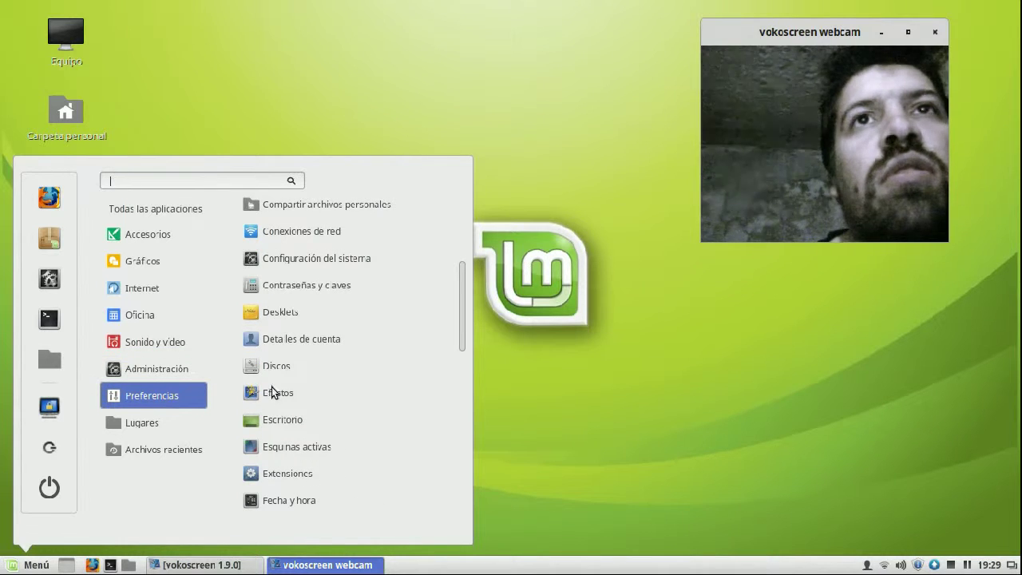
pyautogui.scroll(-6, 275, 391)
pyautogui.scroll(-6, 276, 391)
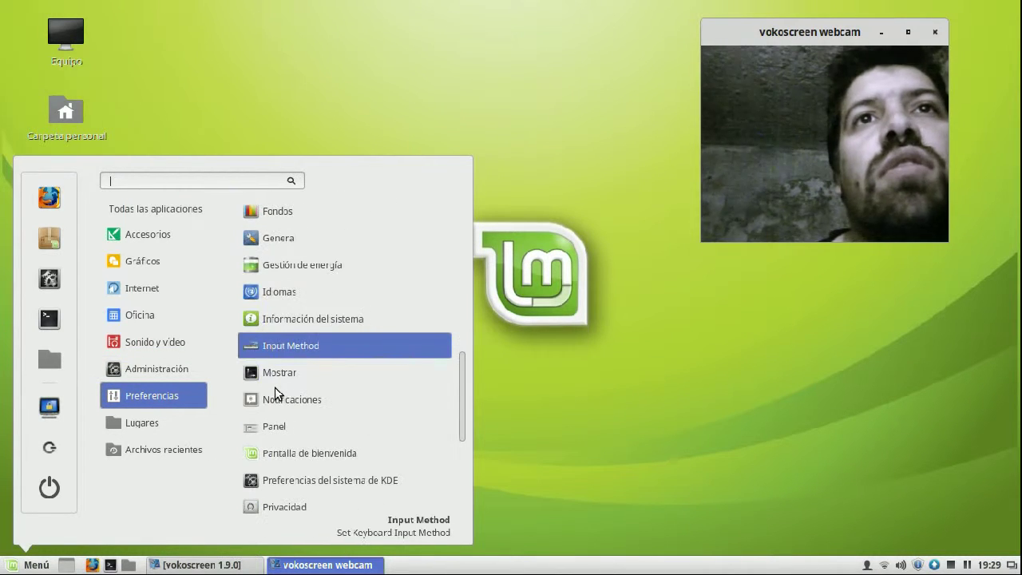
pyautogui.click(273, 293)
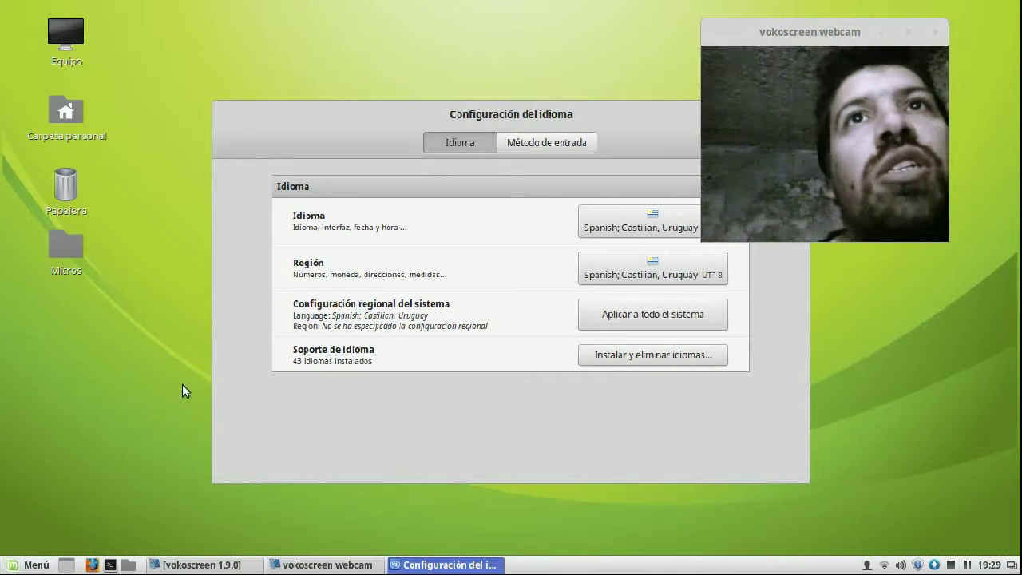
pyautogui.moveTo(386, 118); pyautogui.dragTo(253, 126)
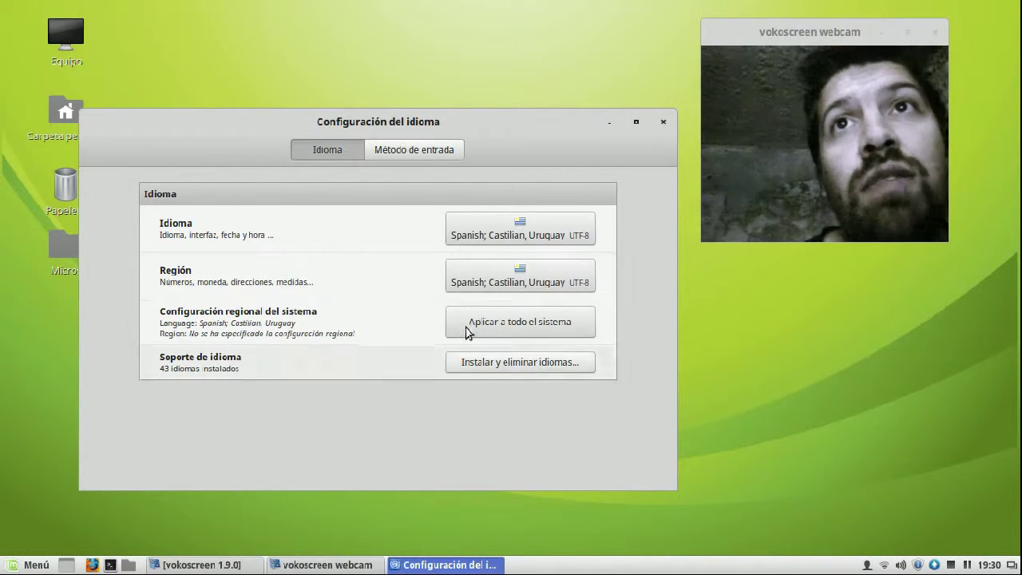
# Close the language settings and browse the installed applications under Preferencias, Administración, Todas las aplicaciones and Oficina.
pyautogui.click(662, 121)
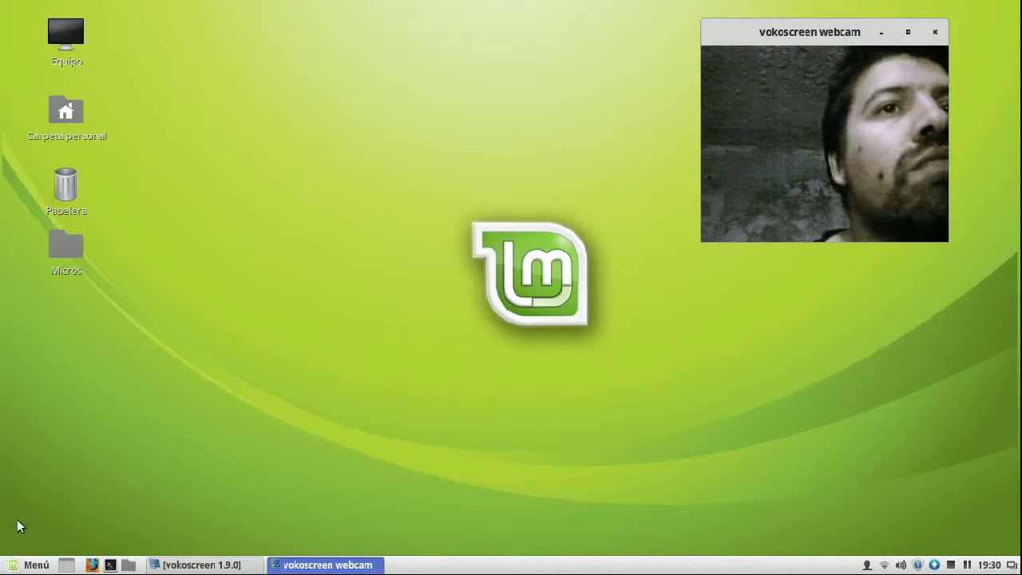
pyautogui.click(20, 564)
pyautogui.moveTo(150, 389)
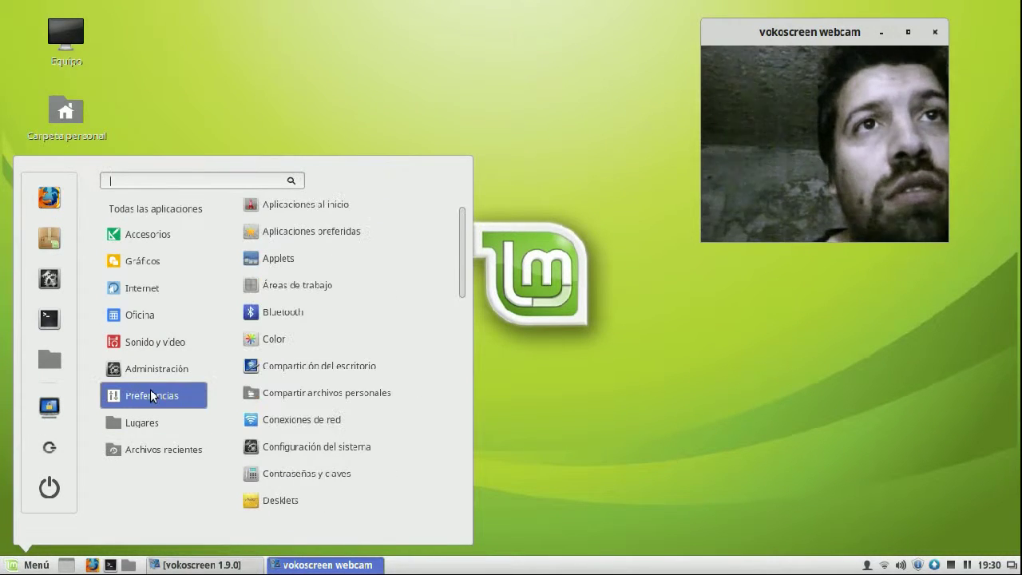
pyautogui.scroll(-3, 312, 439)
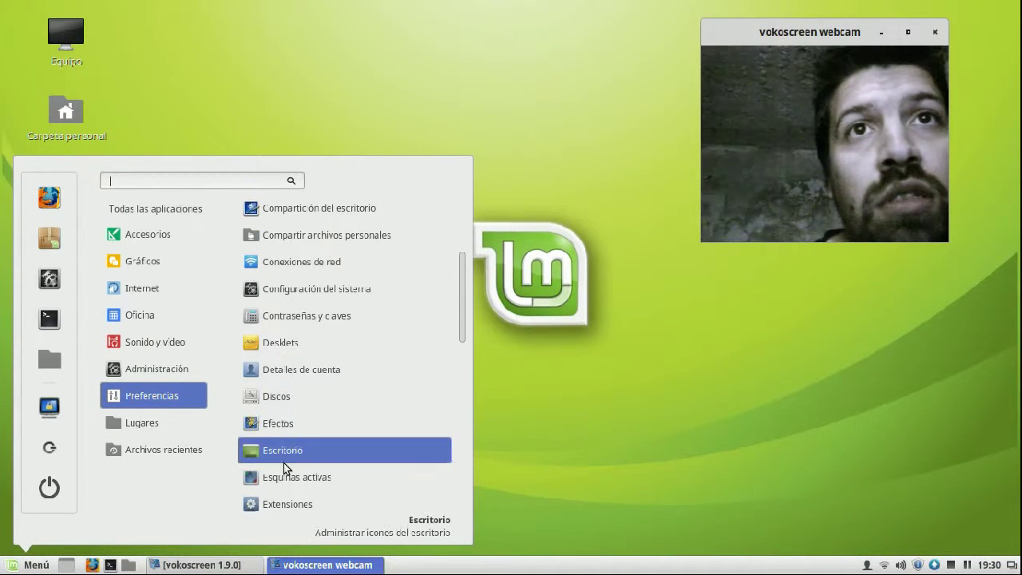
pyautogui.scroll(-3, 263, 475)
pyautogui.moveTo(130, 429)
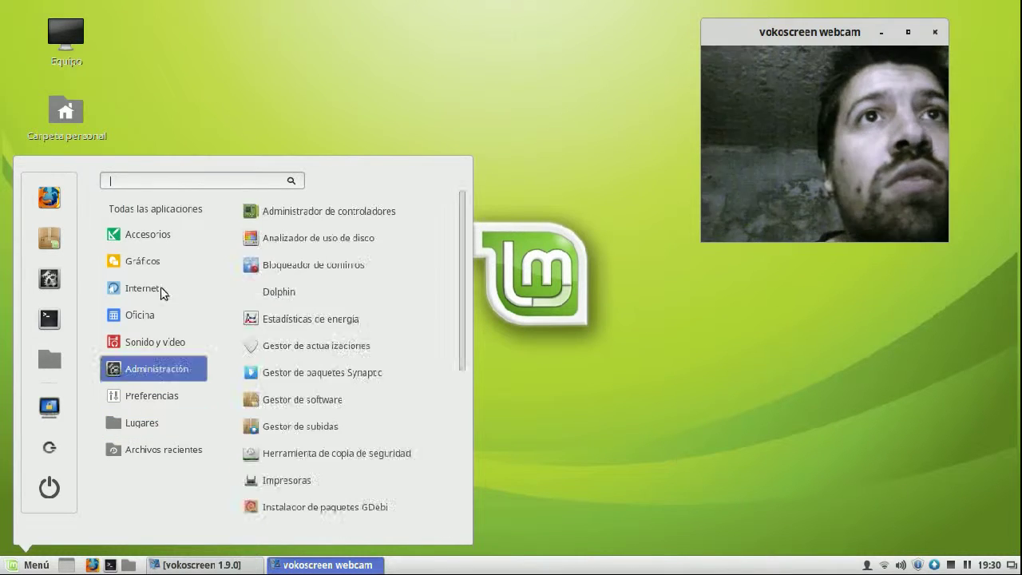
pyautogui.moveTo(162, 222)
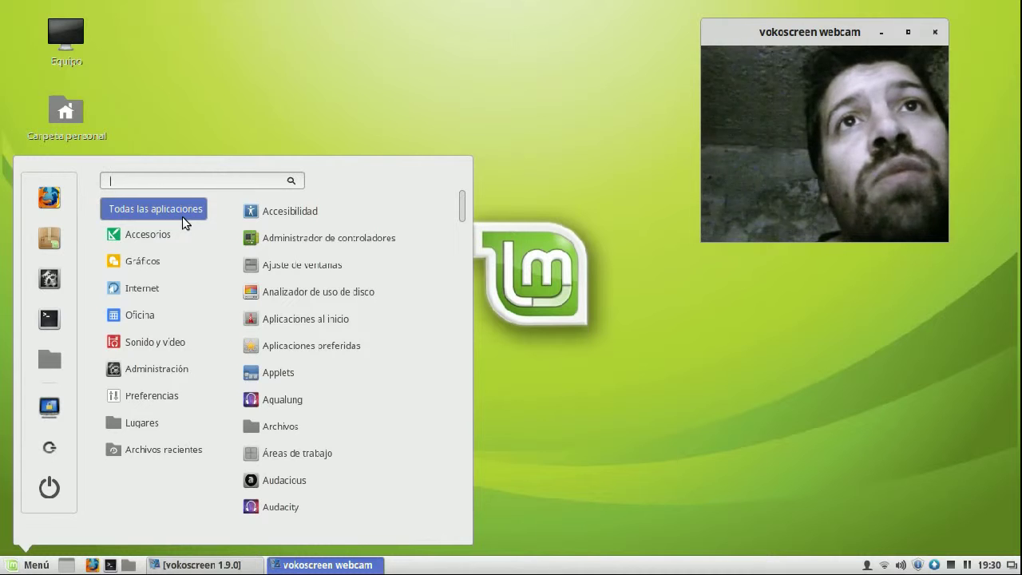
pyautogui.moveTo(168, 339)
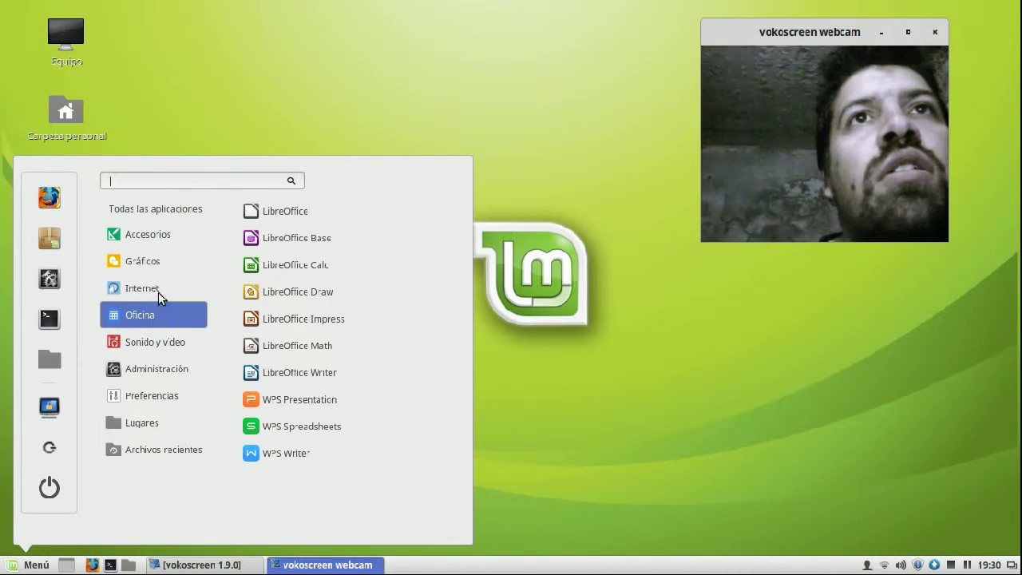
# Launch Firefox from the Internet category, and unmaximize and reposition its window on the desktop.
pyautogui.moveTo(159, 292)
pyautogui.click(362, 320)
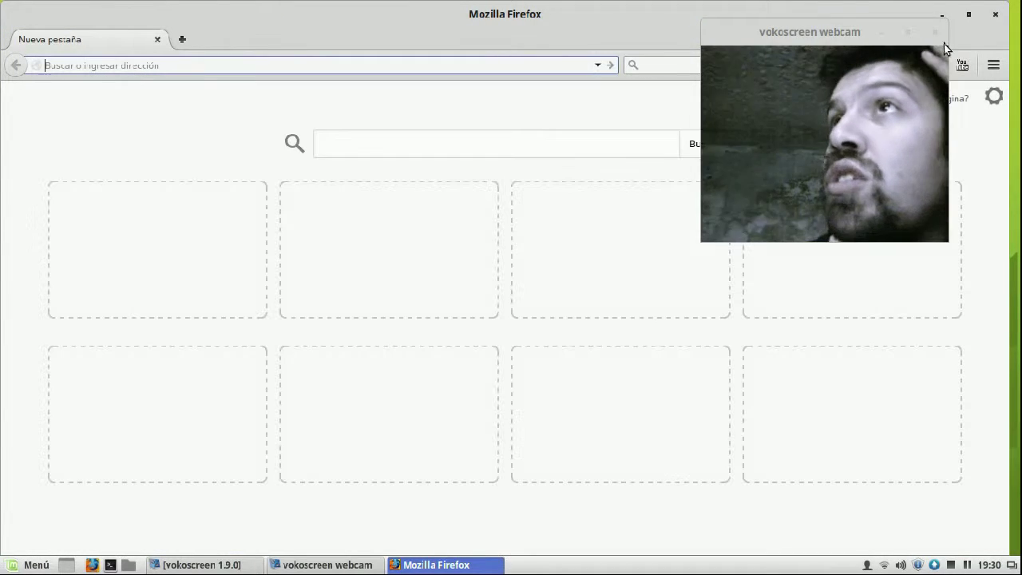
pyautogui.click(968, 14)
pyautogui.moveTo(565, 10); pyautogui.dragTo(432, 35)
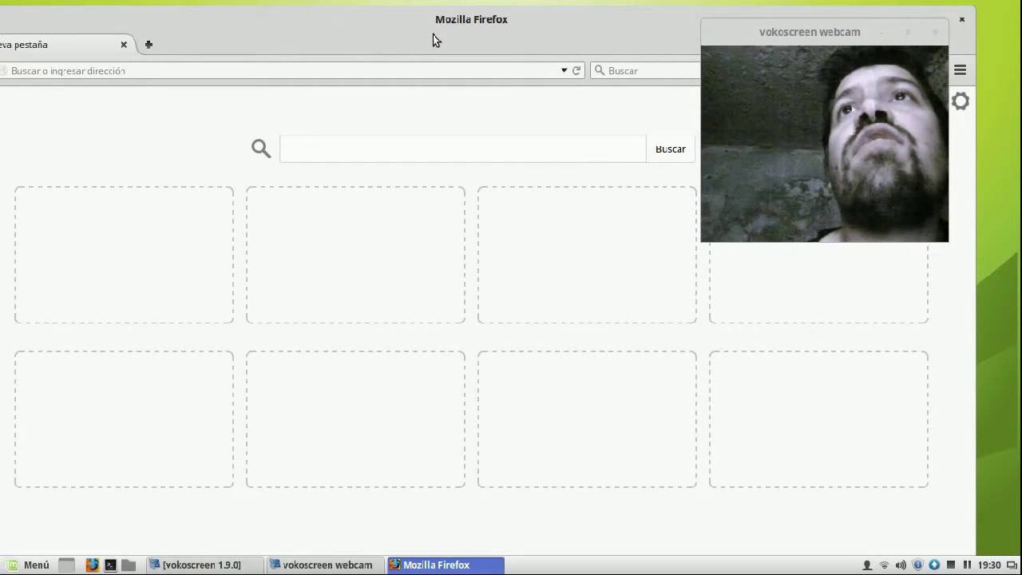
# Search for gmail from the new tab page and nudge the Firefox window slightly.
pyautogui.click(514, 153)
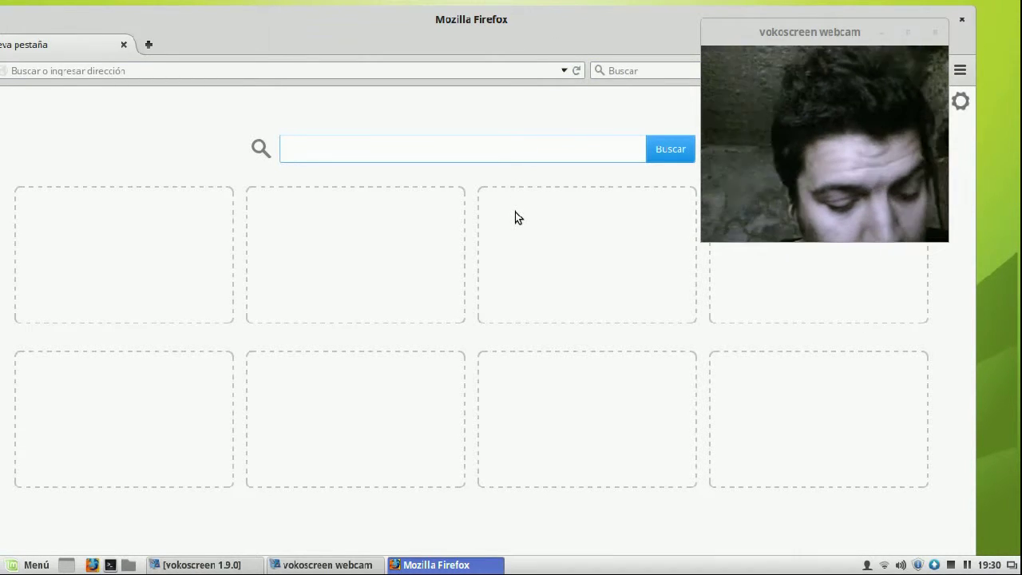
pyautogui.write('g')
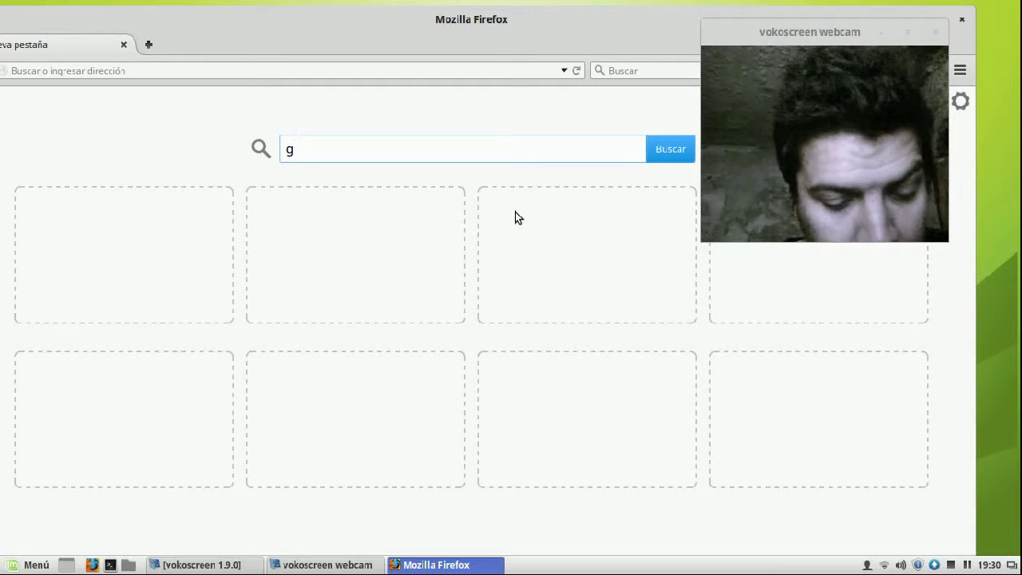
pyautogui.write('m')
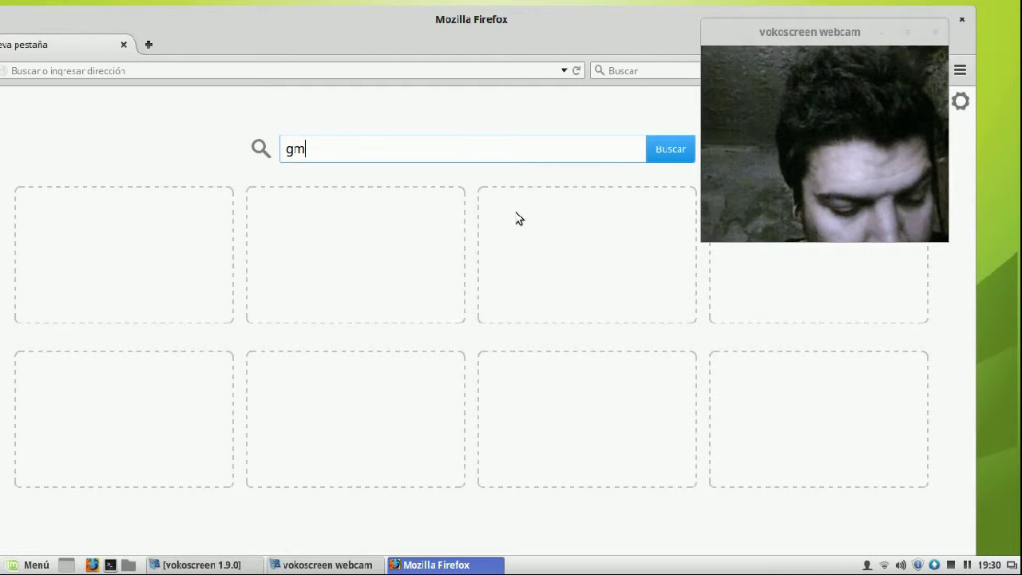
pyautogui.write('ail')
pyautogui.press('Return')
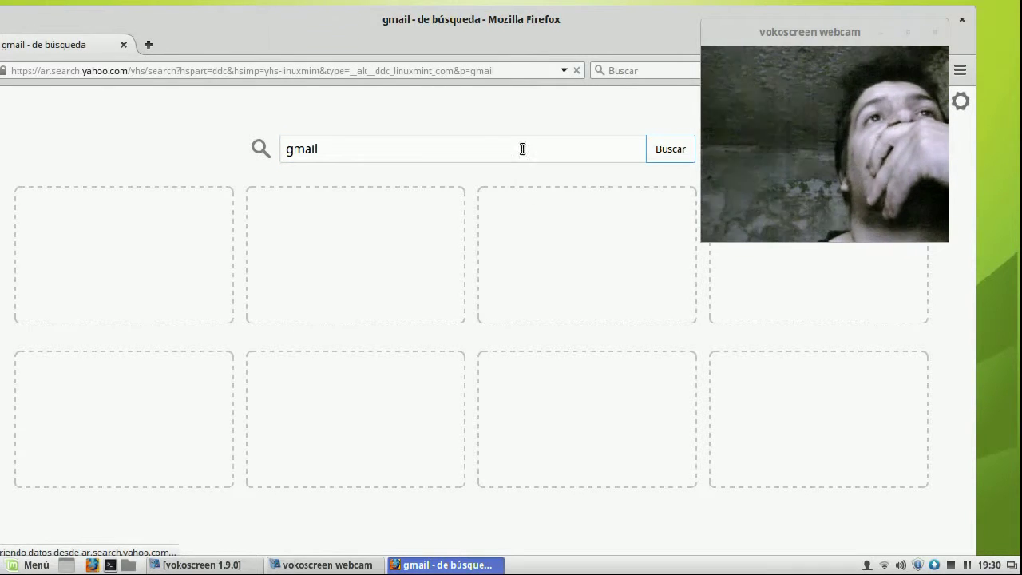
pyautogui.moveTo(498, 40); pyautogui.dragTo(503, 41)
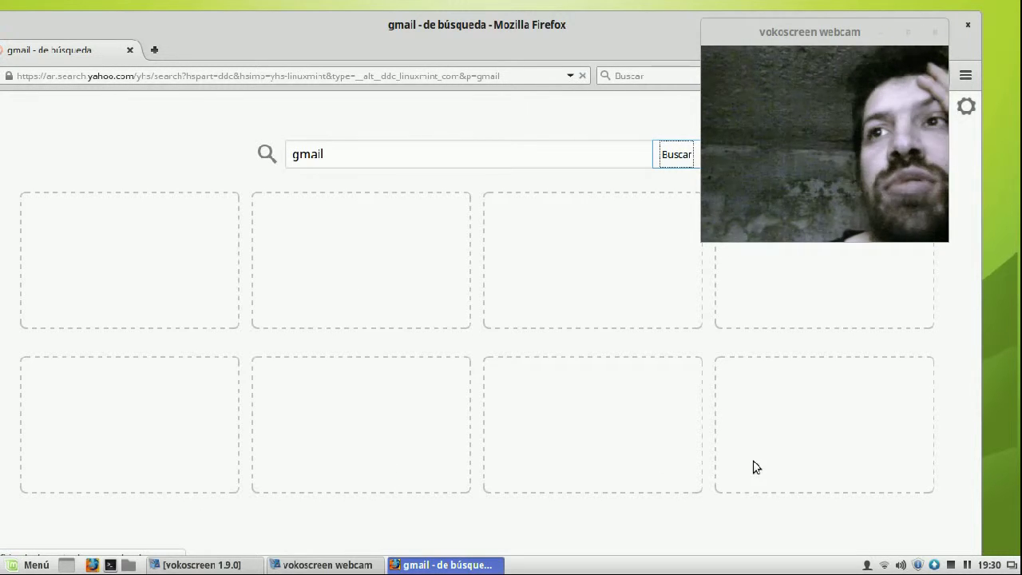
# Quit Transmission in Área de trabajo 2 and return to the Firefox window in Área de trabajo 1.
pyautogui.click(1011, 564)
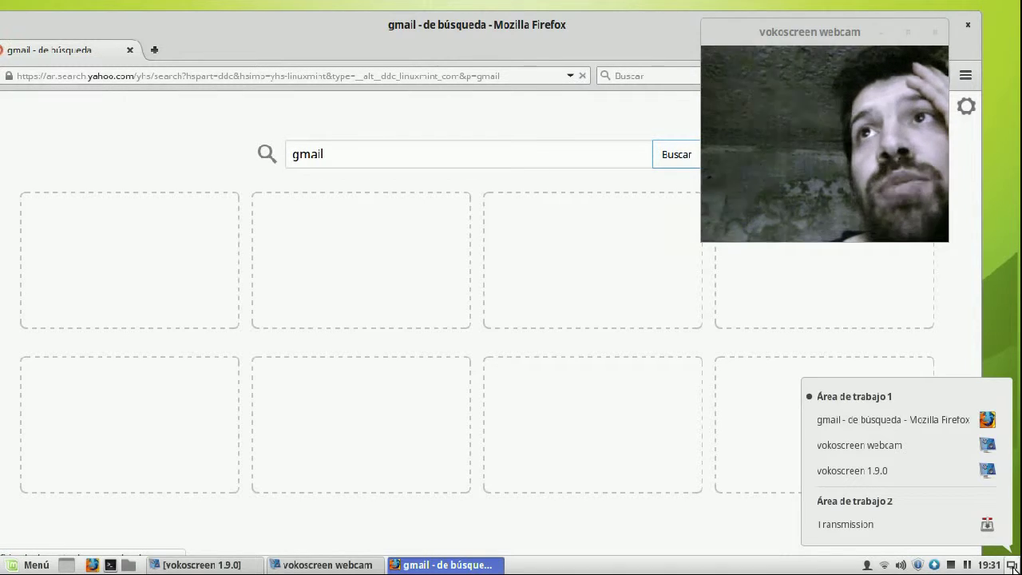
pyautogui.click(1011, 563)
pyautogui.click(1011, 563)
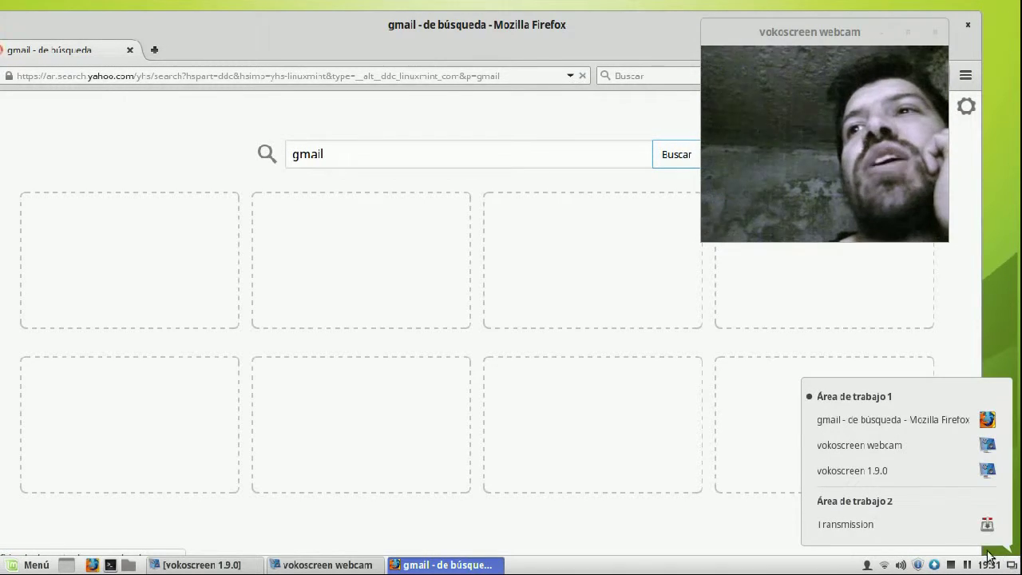
pyautogui.click(955, 524)
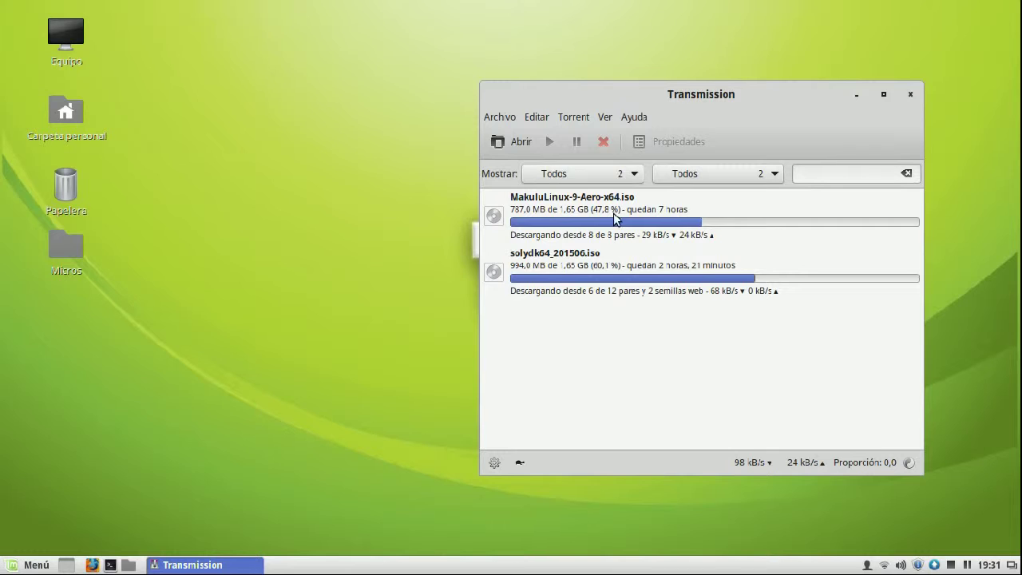
pyautogui.click(503, 119)
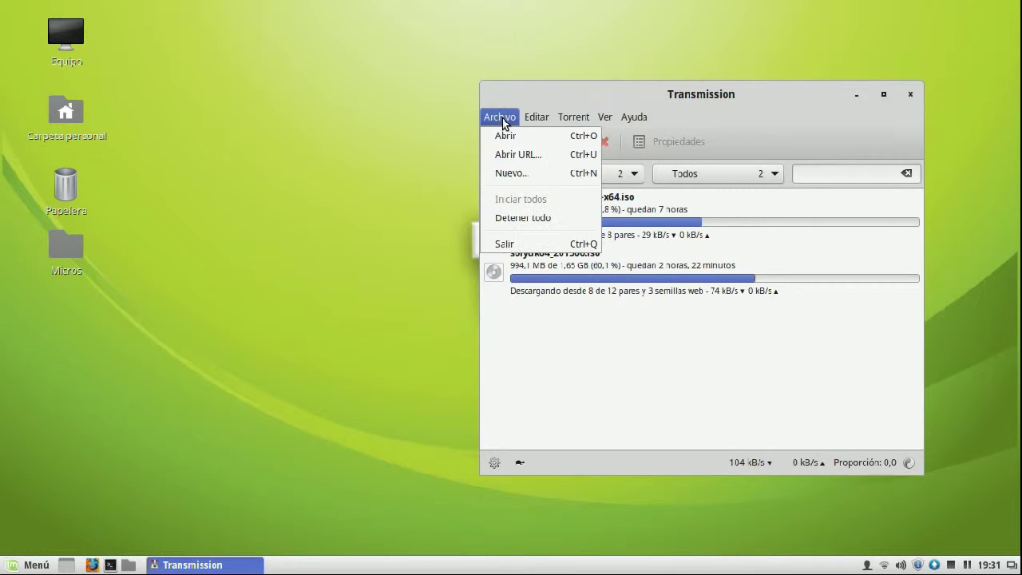
pyautogui.click(541, 244)
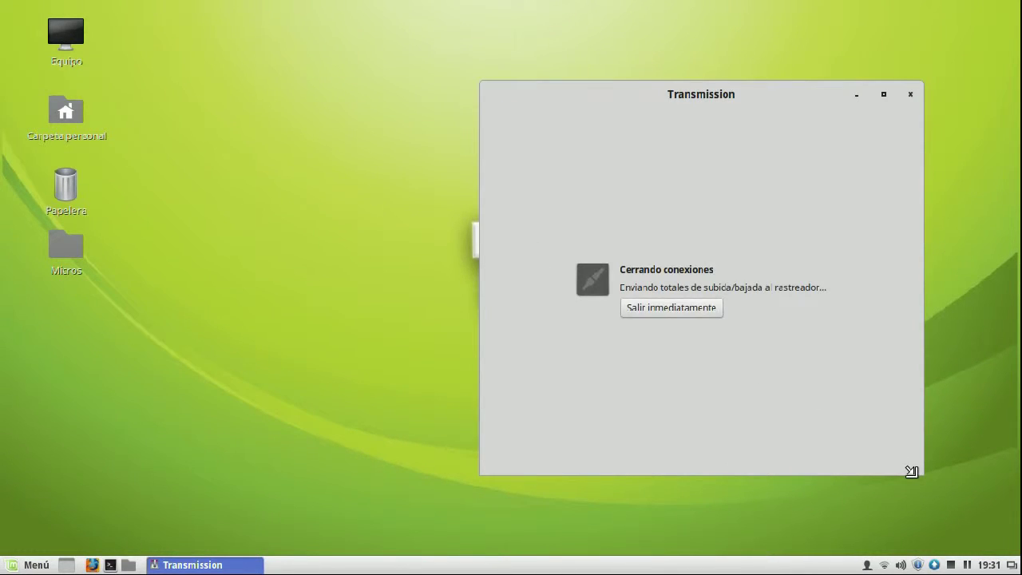
pyautogui.click(1011, 563)
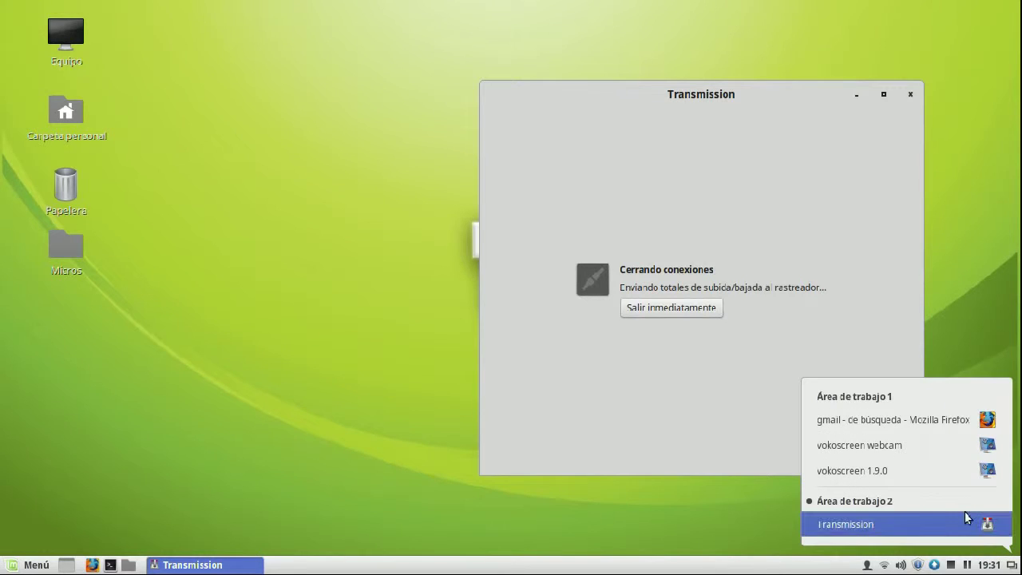
pyautogui.click(933, 416)
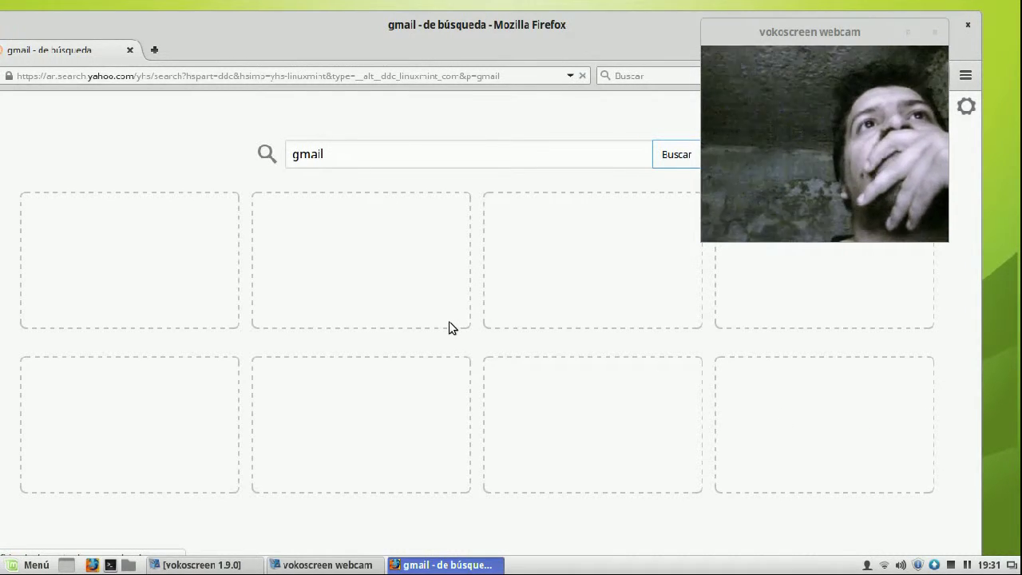
# Highlight the ar.search.yahoo.com domain in the search address, and move the webcam window clear of Firefox's toolbar.
pyautogui.moveTo(133, 78); pyautogui.dragTo(47, 78)
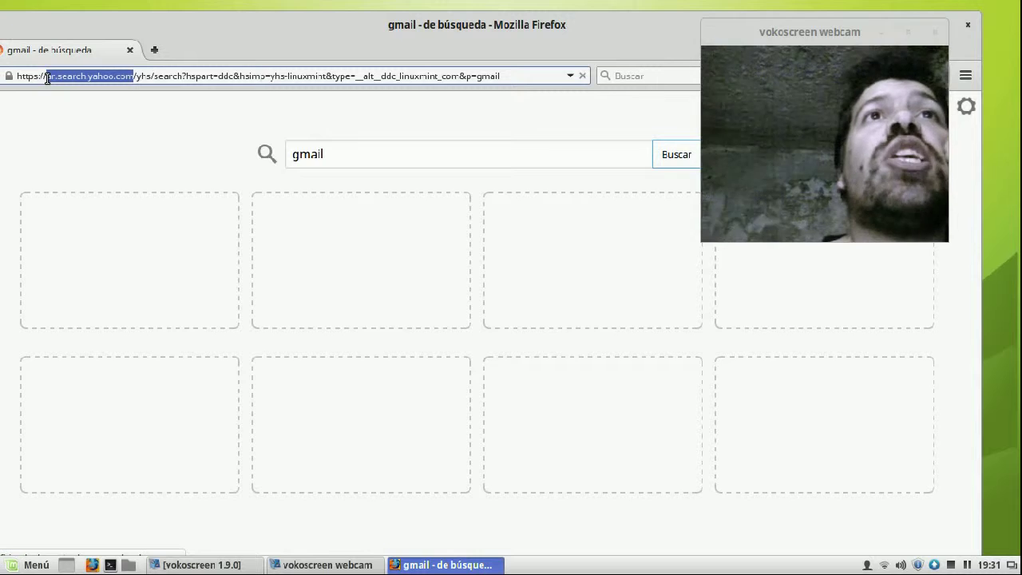
pyautogui.click(107, 106)
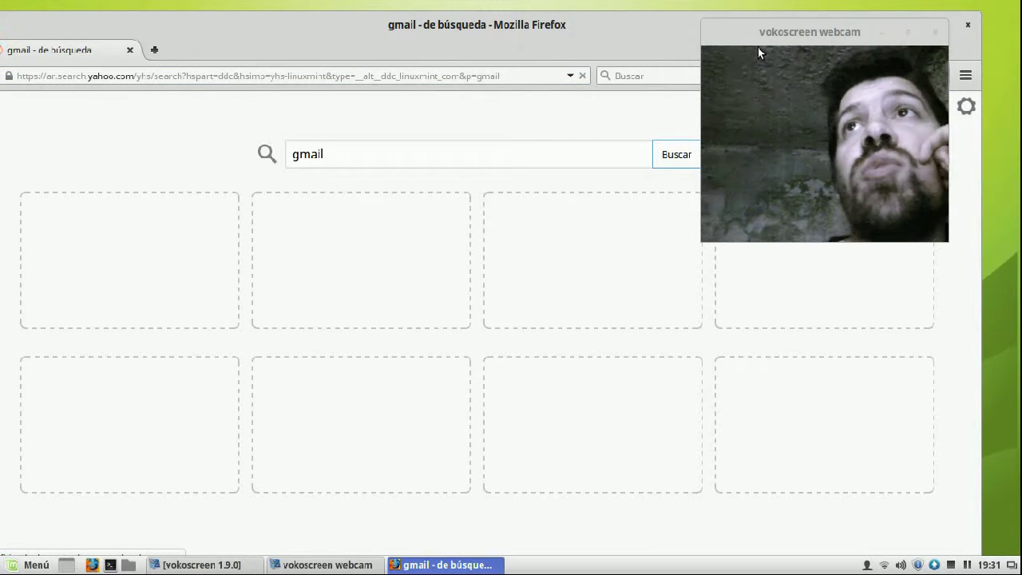
pyautogui.moveTo(773, 57); pyautogui.dragTo(837, 186)
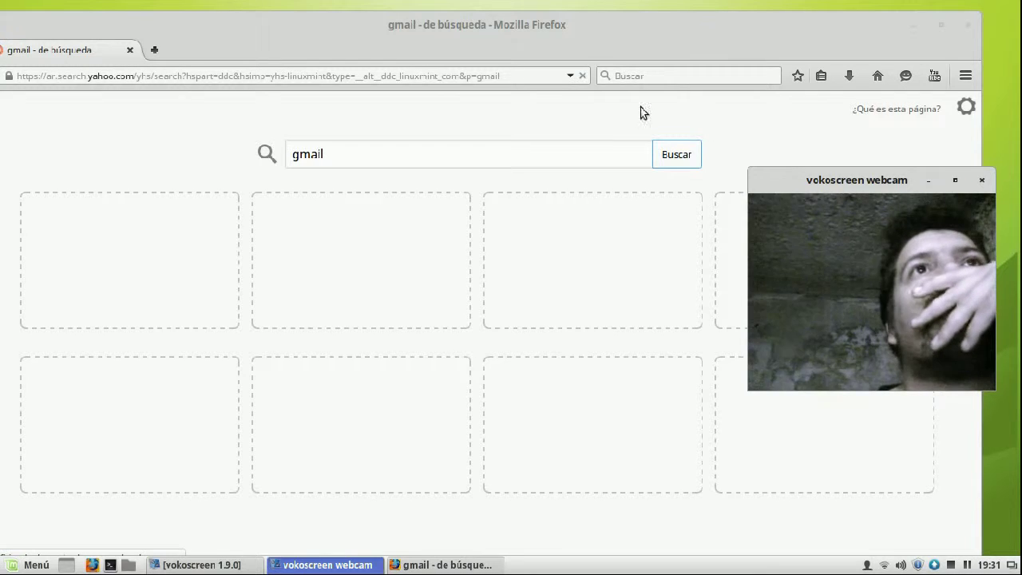
# Open Firefox's search settings from the search box in a new tab.
pyautogui.click(154, 50)
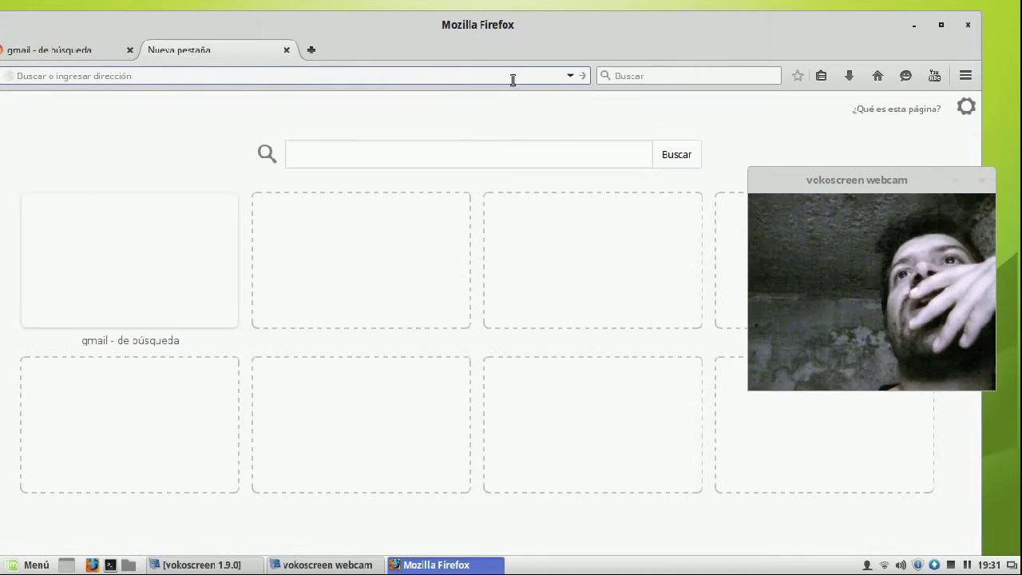
pyautogui.click(613, 83)
pyautogui.click(613, 83)
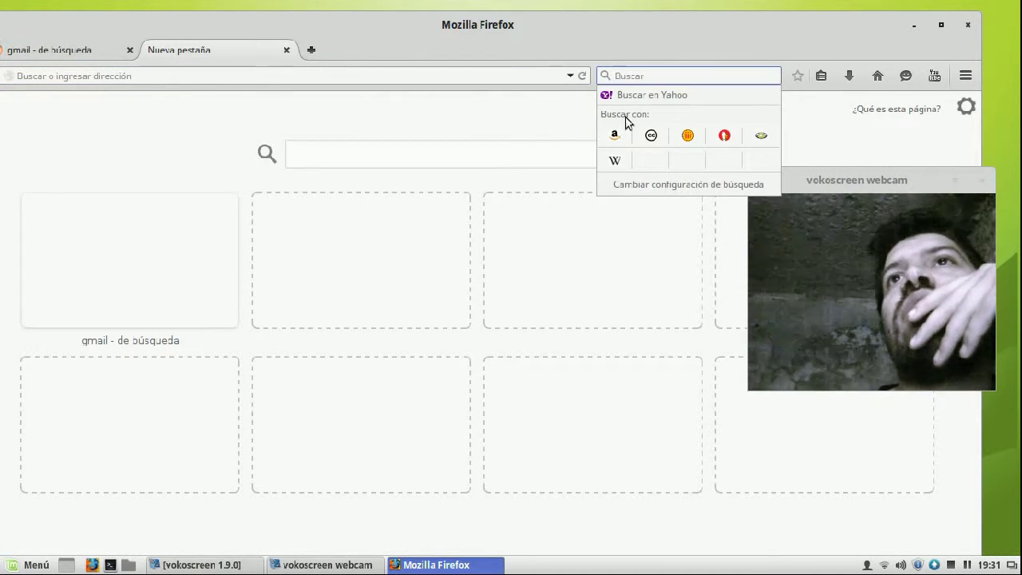
pyautogui.click(640, 189)
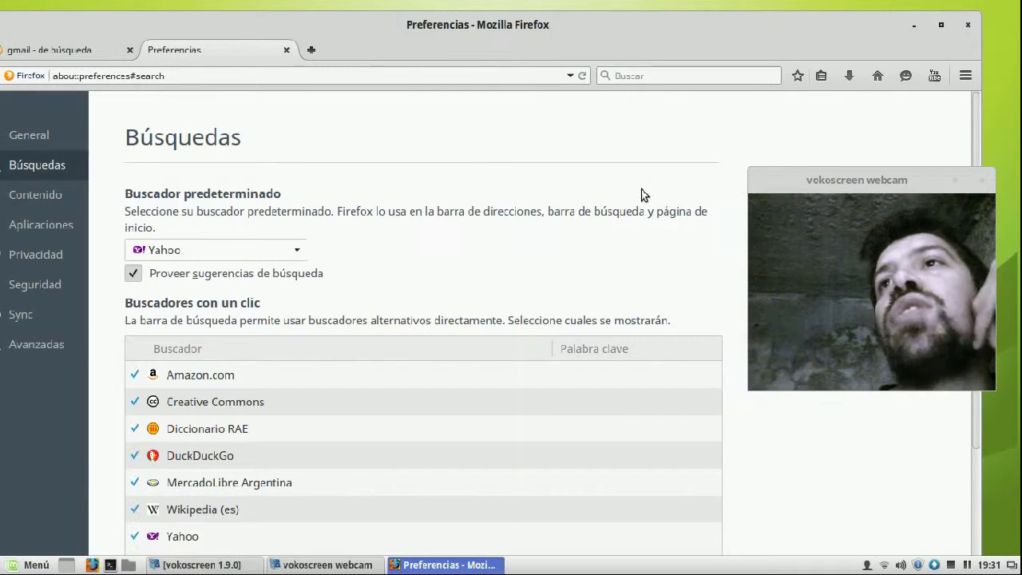
# Check the gmail search tab, and review the one-click search engines listed in the Búsquedas preferences.
pyautogui.click(64, 50)
pyautogui.click(213, 57)
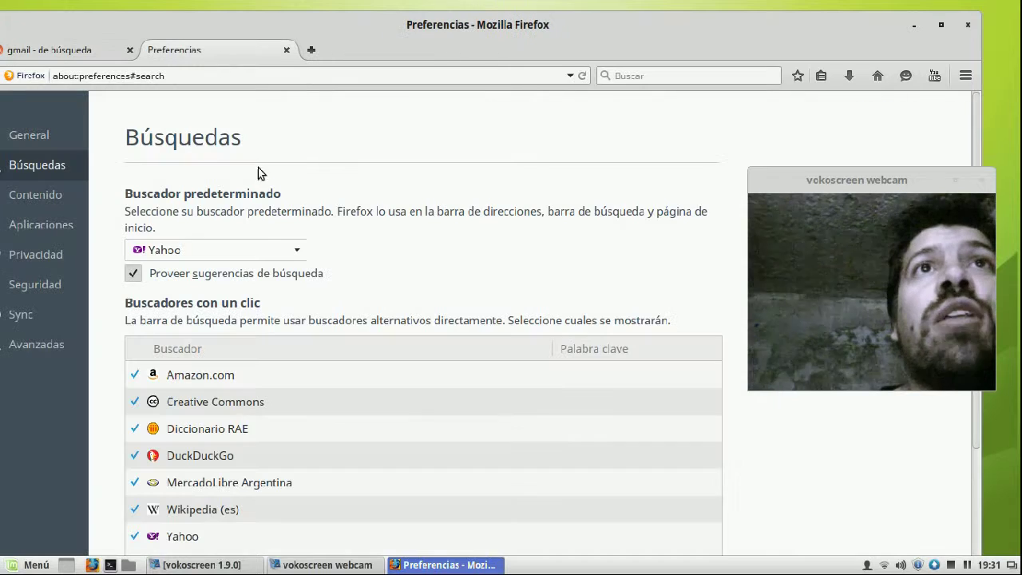
pyautogui.scroll(-2, 338, 266)
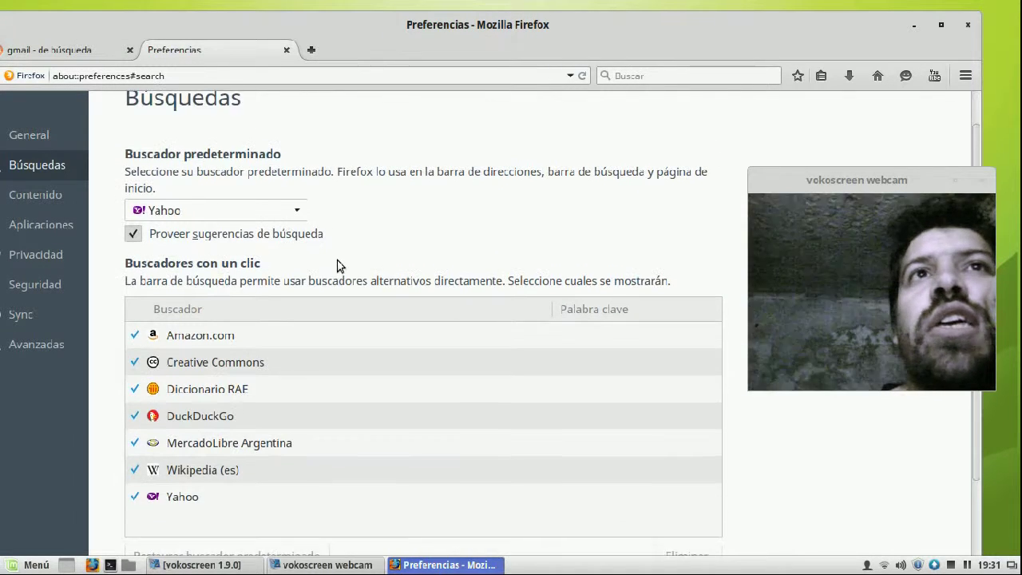
pyautogui.scroll(-1, 346, 252)
pyautogui.click(345, 252)
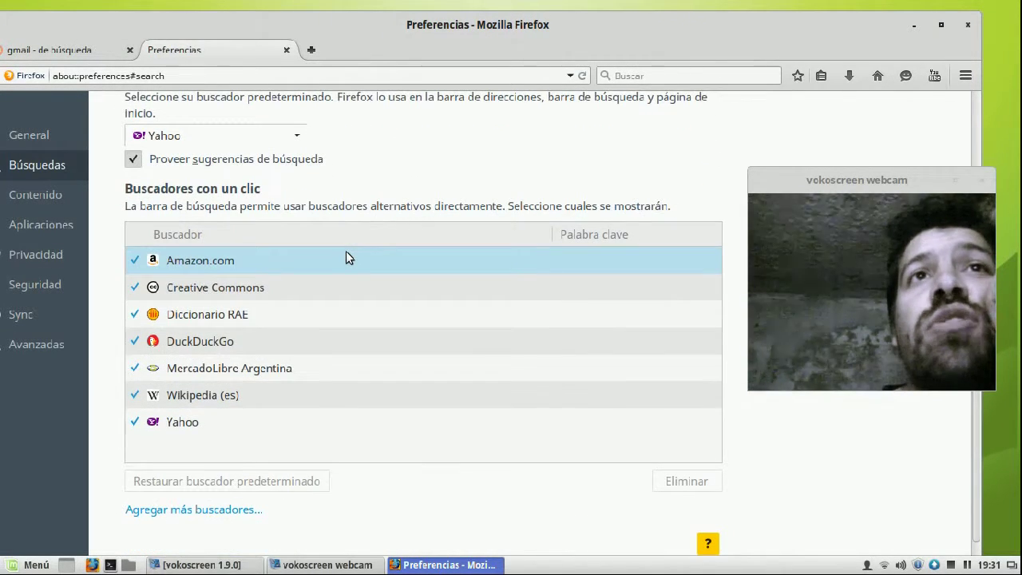
pyautogui.click(239, 343)
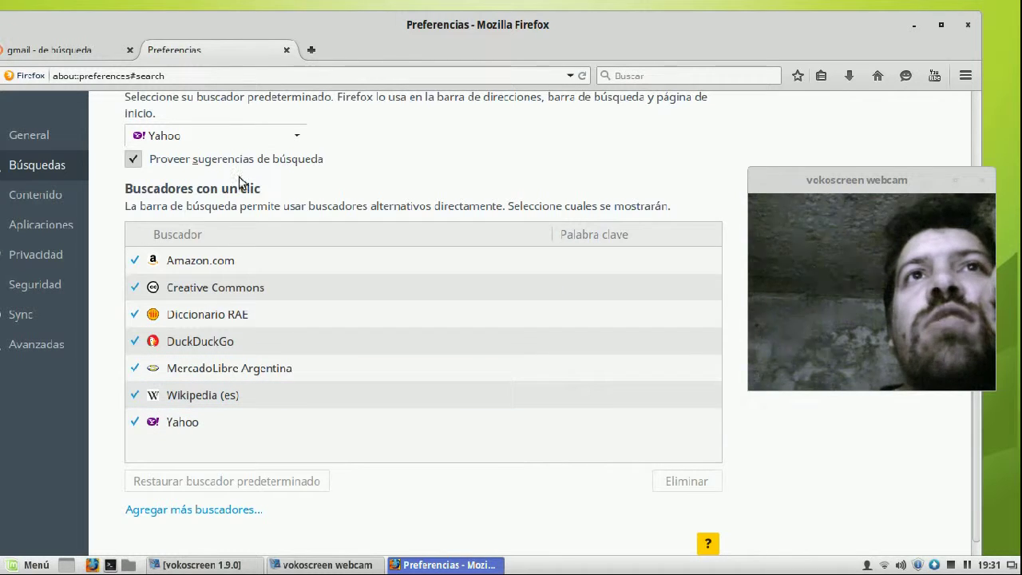
pyautogui.click(242, 264)
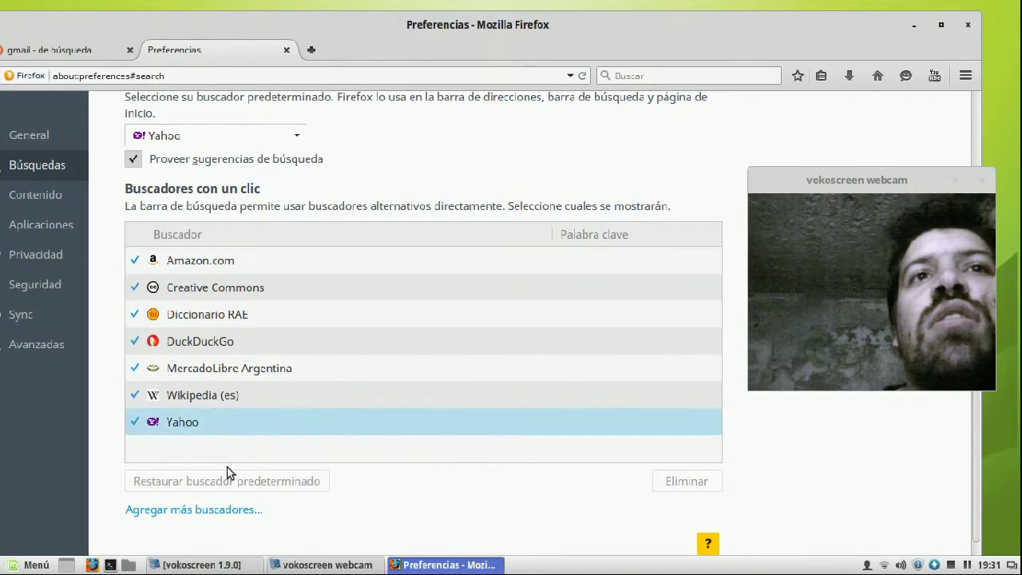
# Open the page for adding more search engines and examine Linux Mint's recommended engines, keeping the webcam window aside.
pyautogui.click(238, 511)
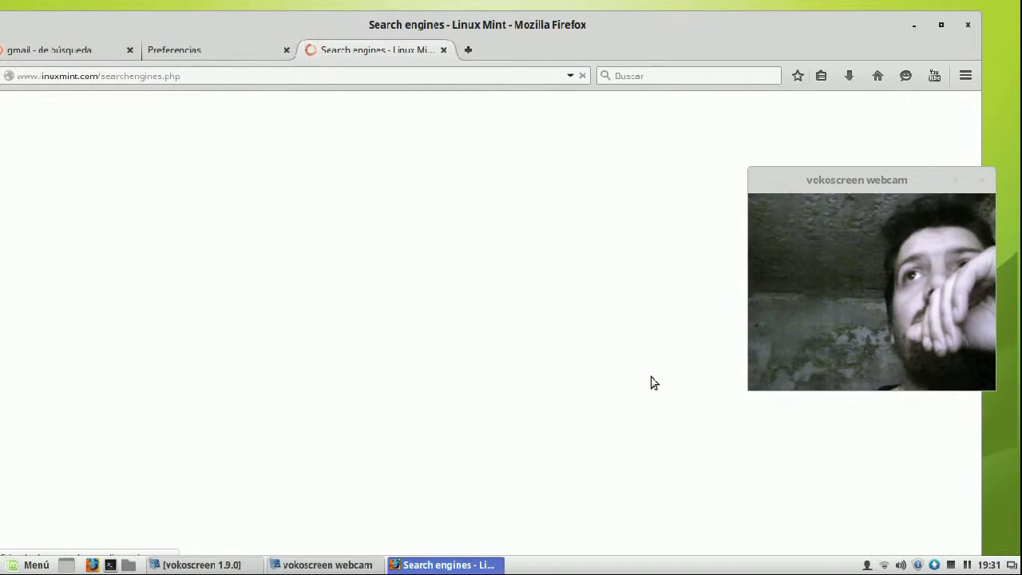
pyautogui.moveTo(876, 173); pyautogui.dragTo(882, 178)
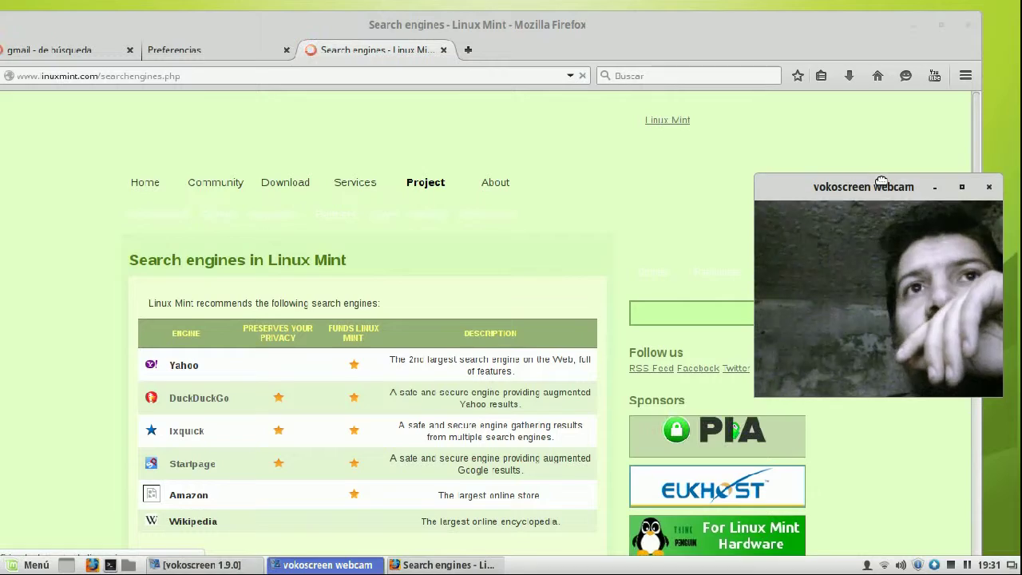
pyautogui.scroll(-2, 577, 277)
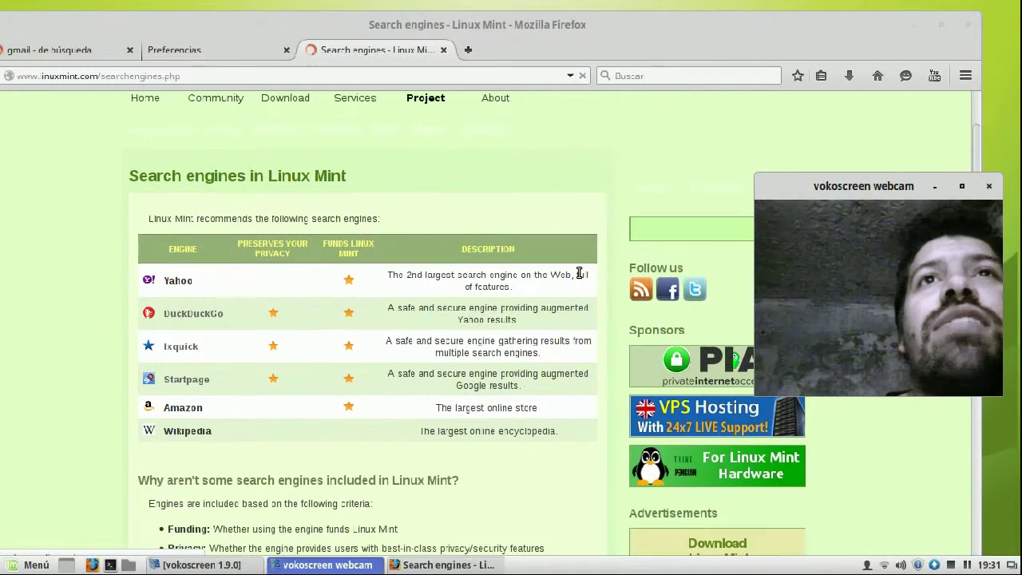
pyautogui.scroll(-2, 581, 274)
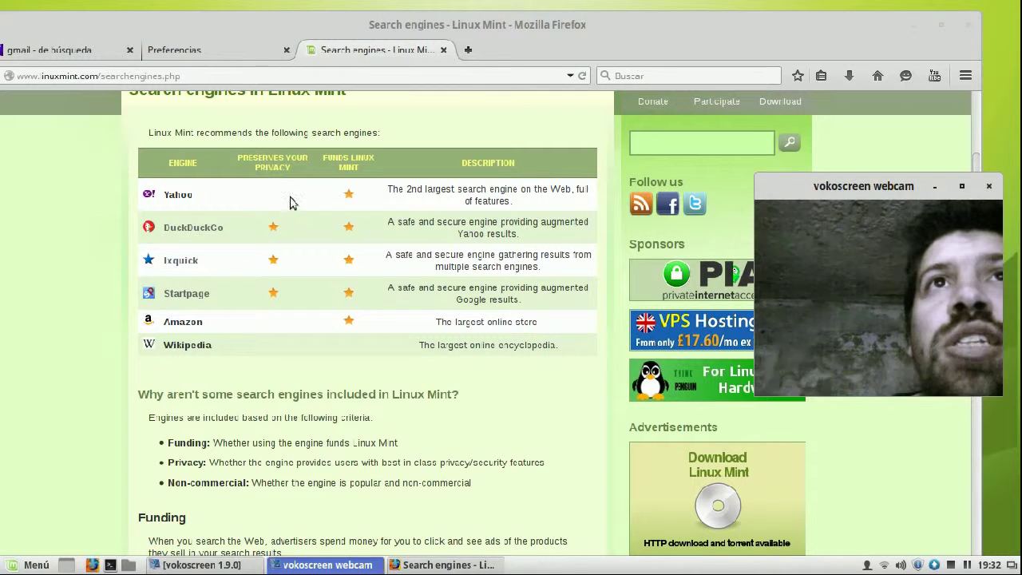
# Read the page's recommended engines, funding and privacy criteria, and its lists of other non-commercial and commercial search engines.
pyautogui.scroll(-1, 289, 277)
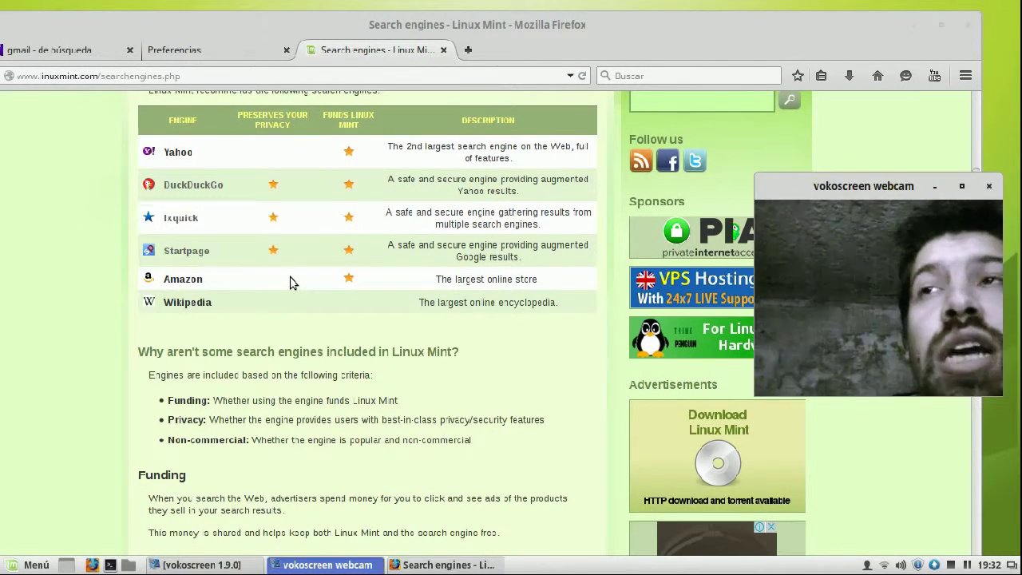
pyautogui.scroll(2, 292, 279)
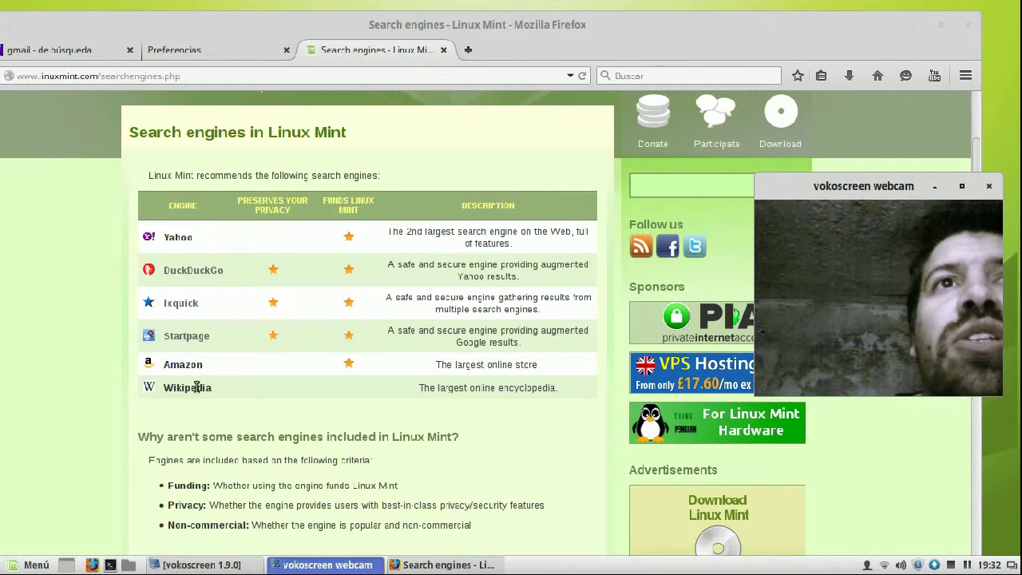
pyautogui.scroll(-2, 196, 387)
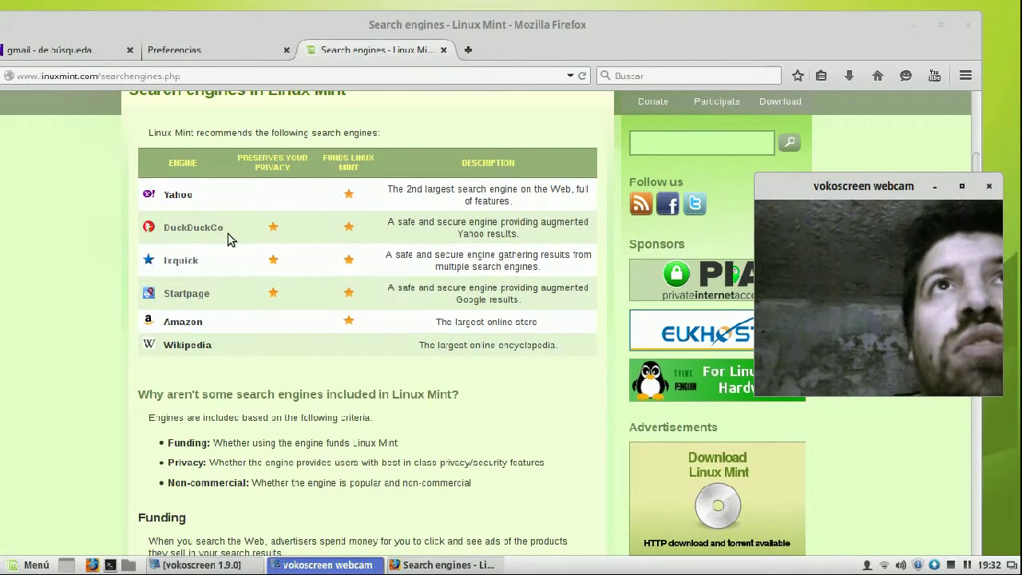
pyautogui.scroll(-6, 243, 240)
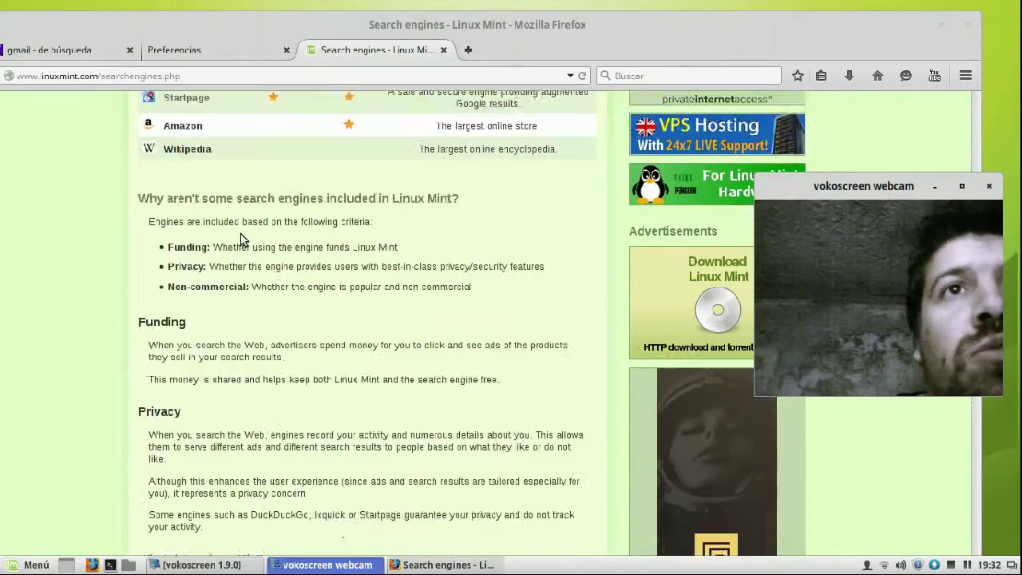
pyautogui.scroll(-6, 244, 239)
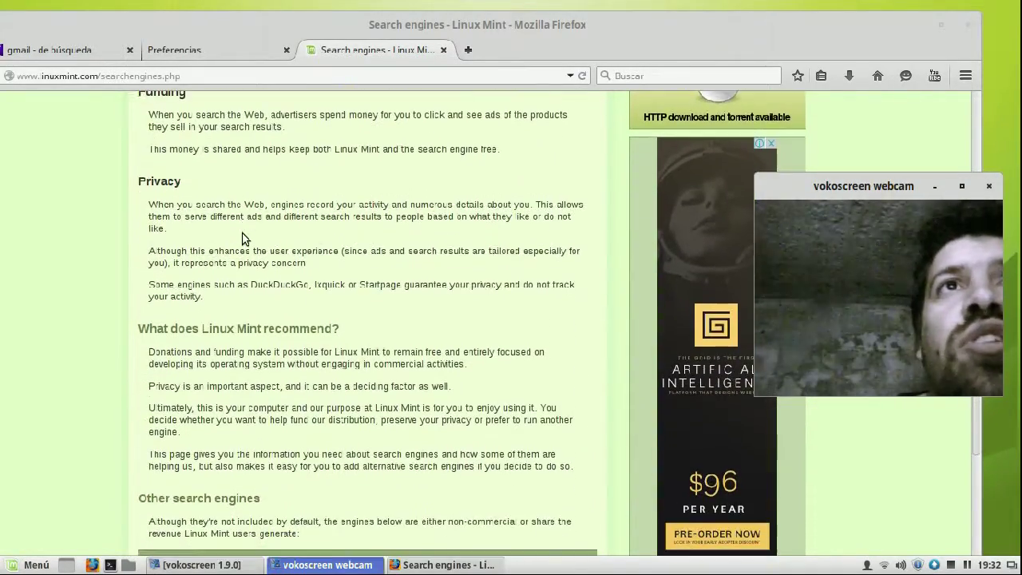
pyautogui.scroll(-7, 243, 239)
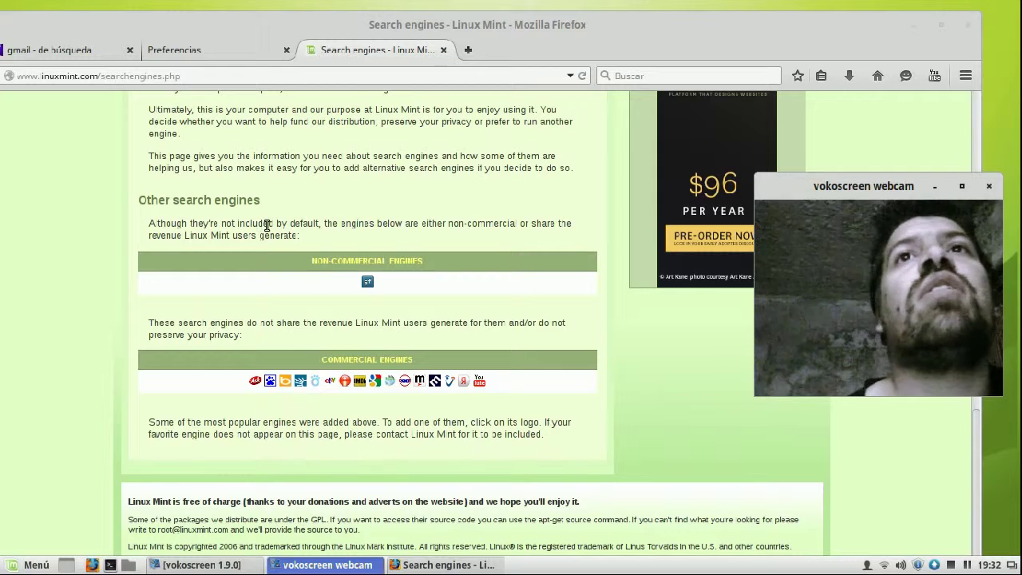
pyautogui.scroll(-1, 272, 226)
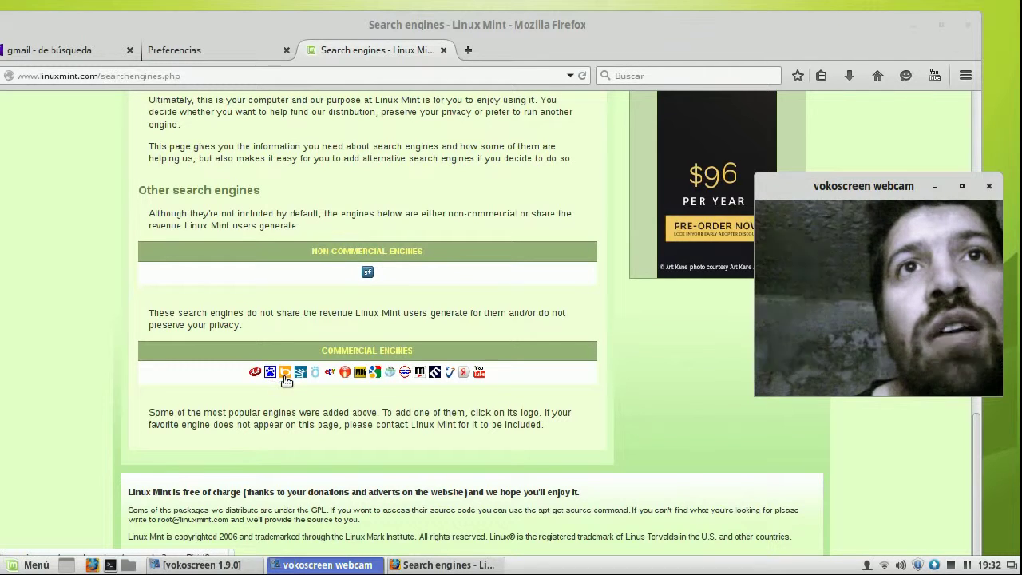
# Open Google's entry from the commercial engines and read why it is not included by default and how to add it.
pyautogui.click(373, 373)
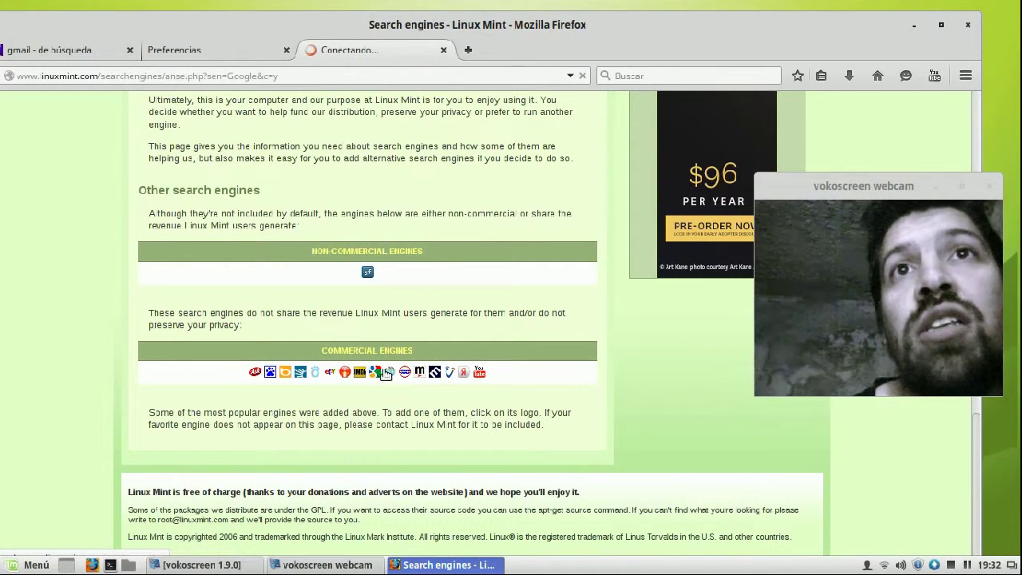
pyautogui.scroll(-5, 324, 353)
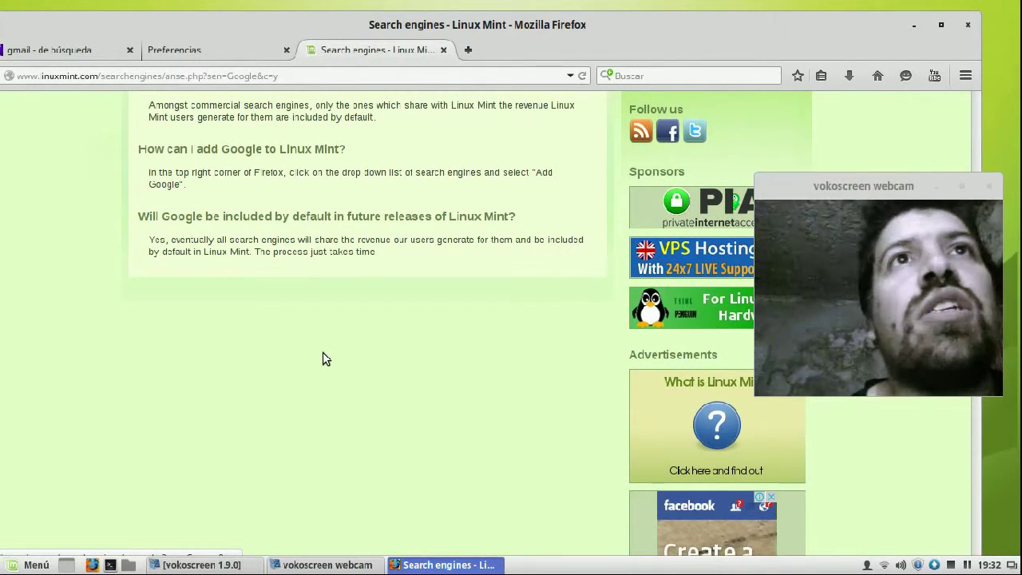
pyautogui.scroll(3, 323, 359)
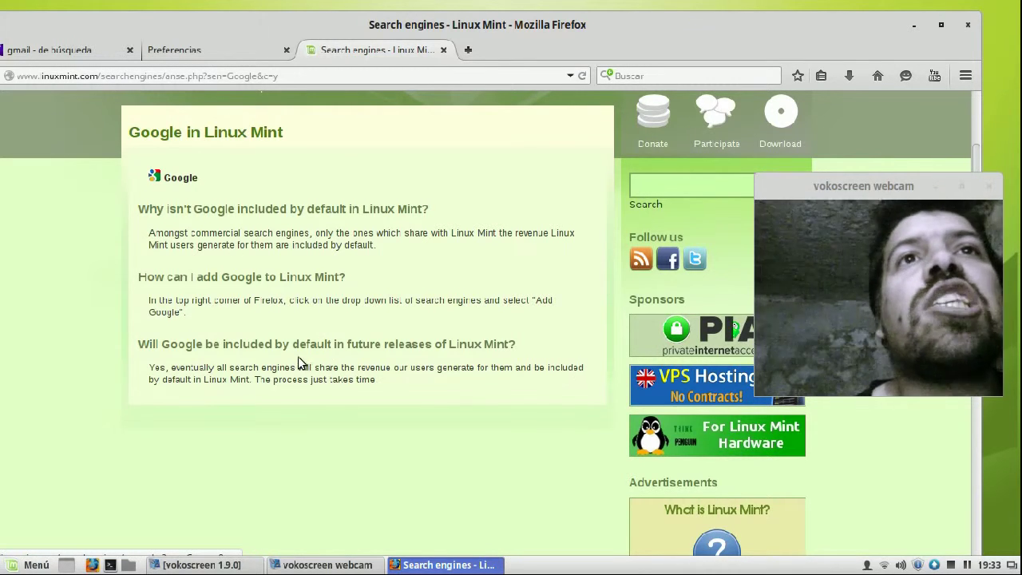
pyautogui.scroll(-2, 313, 377)
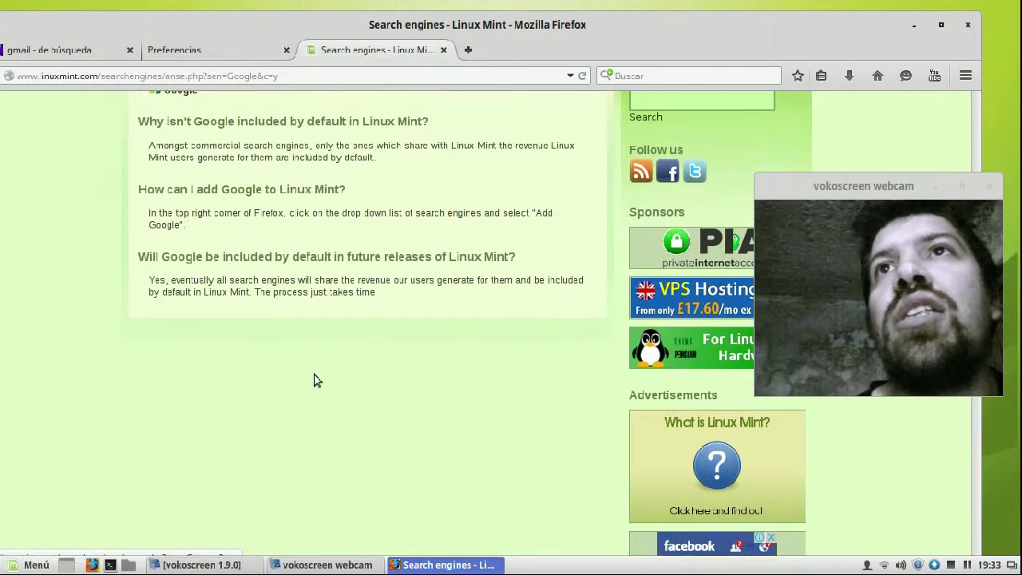
pyautogui.scroll(5, 317, 367)
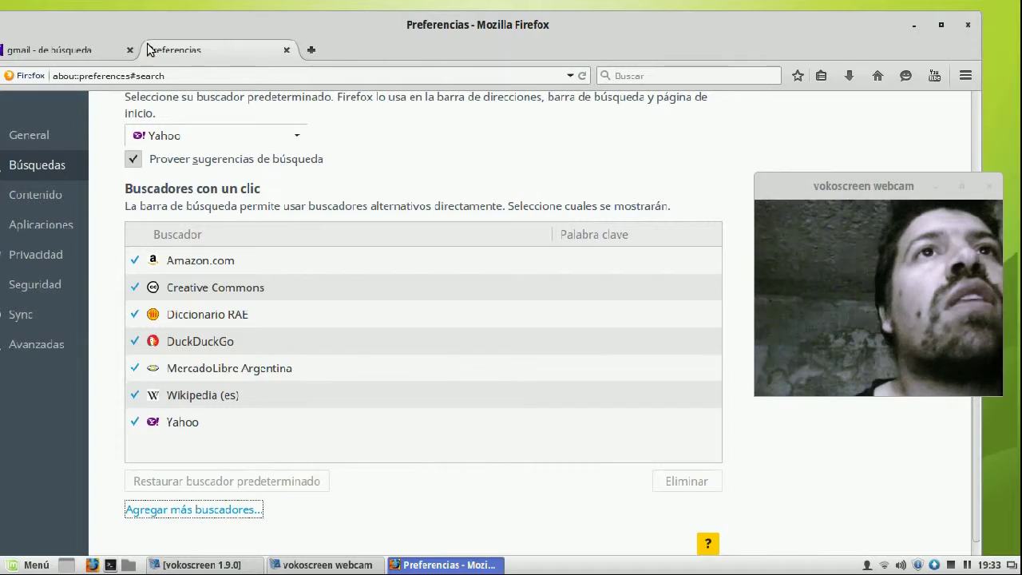
# Return to the gmail search tab, bring the whole side of the Firefox window into view, and look through the web results.
pyautogui.click(106, 50)
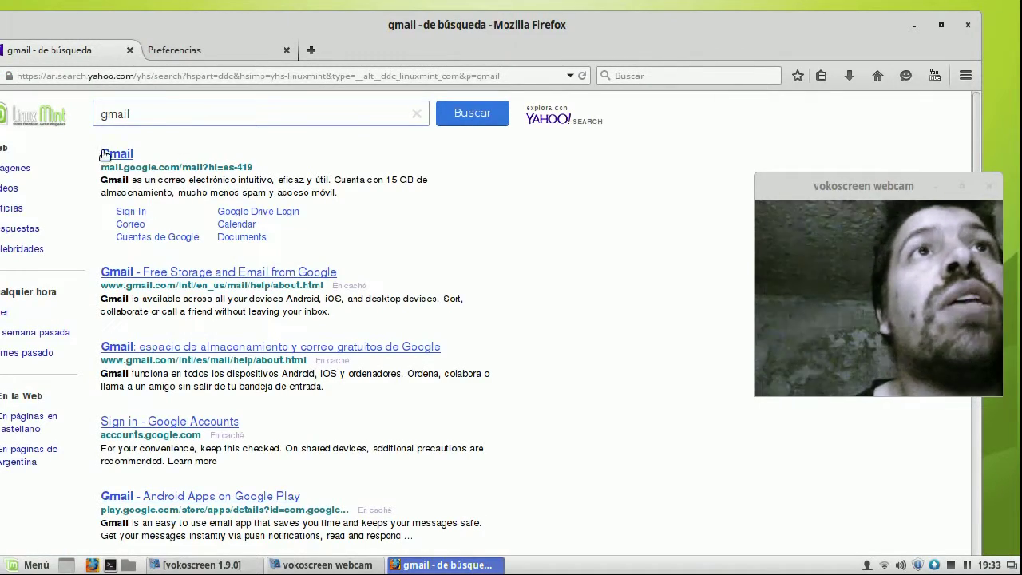
pyautogui.moveTo(403, 40); pyautogui.dragTo(467, 43)
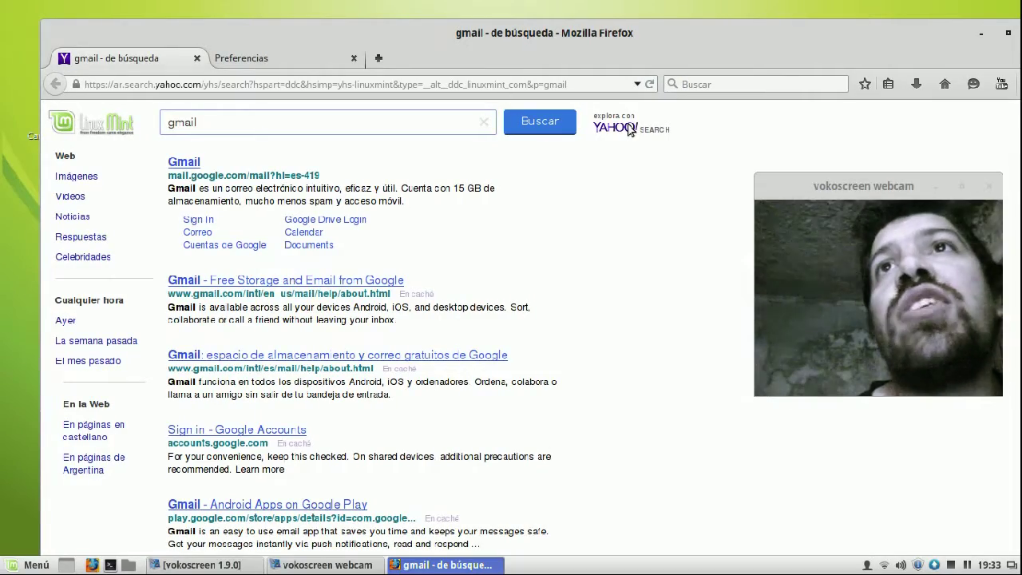
pyautogui.scroll(-6, 52, 222)
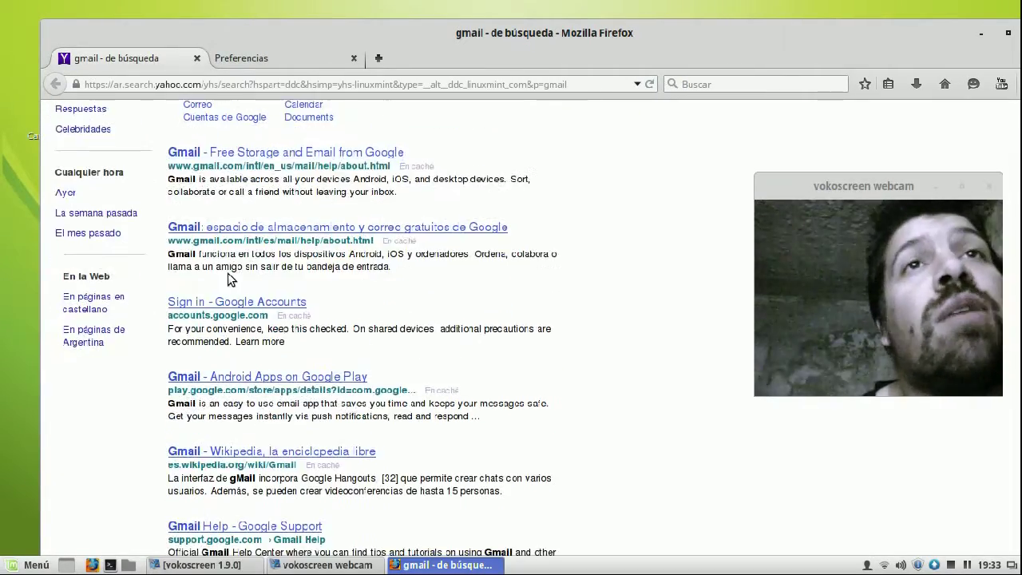
pyautogui.scroll(6, 230, 273)
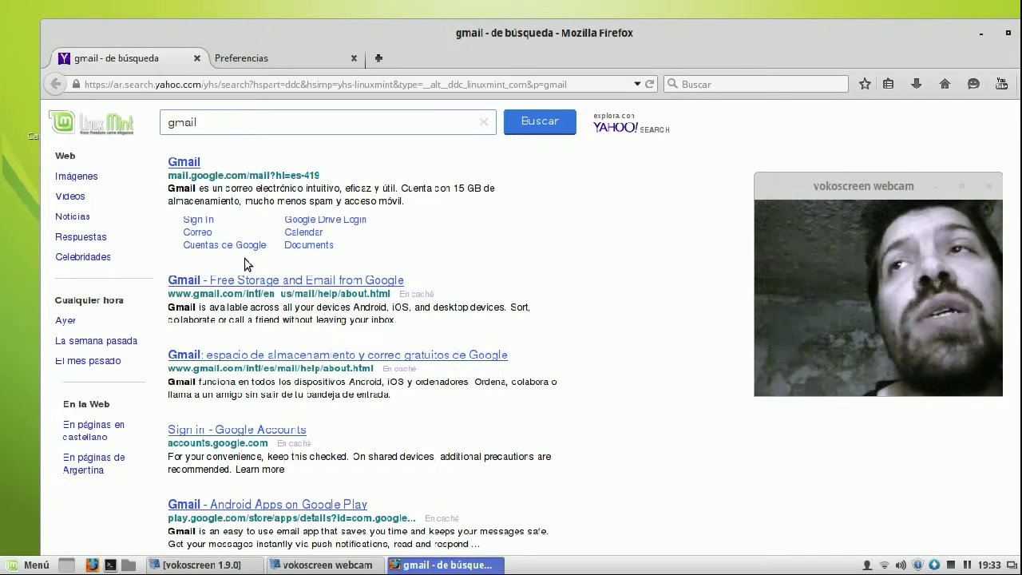
# Show the image results for the gmail search and browse through them.
pyautogui.click(88, 179)
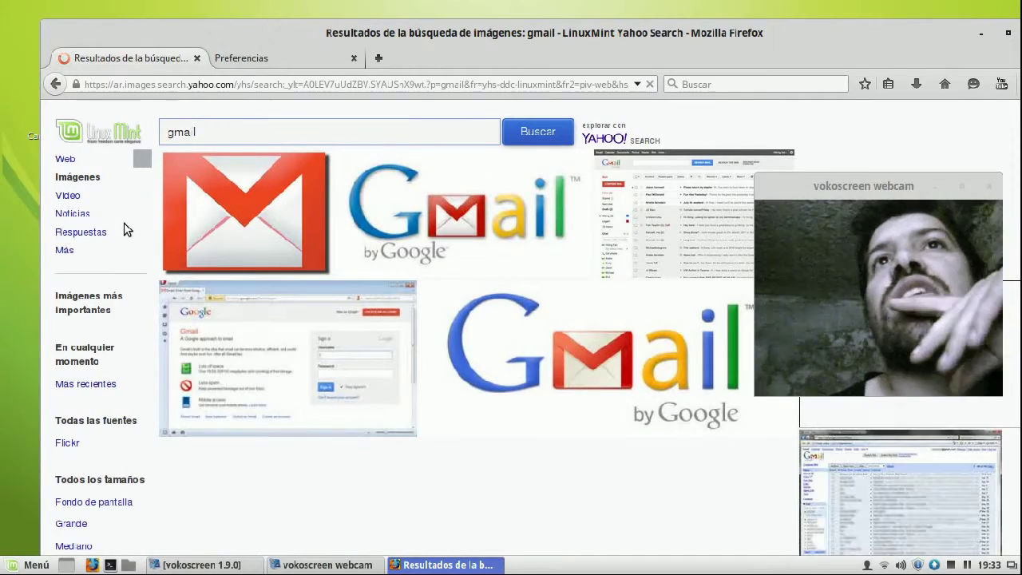
pyautogui.scroll(-1, 124, 229)
pyautogui.scroll(-2, 124, 229)
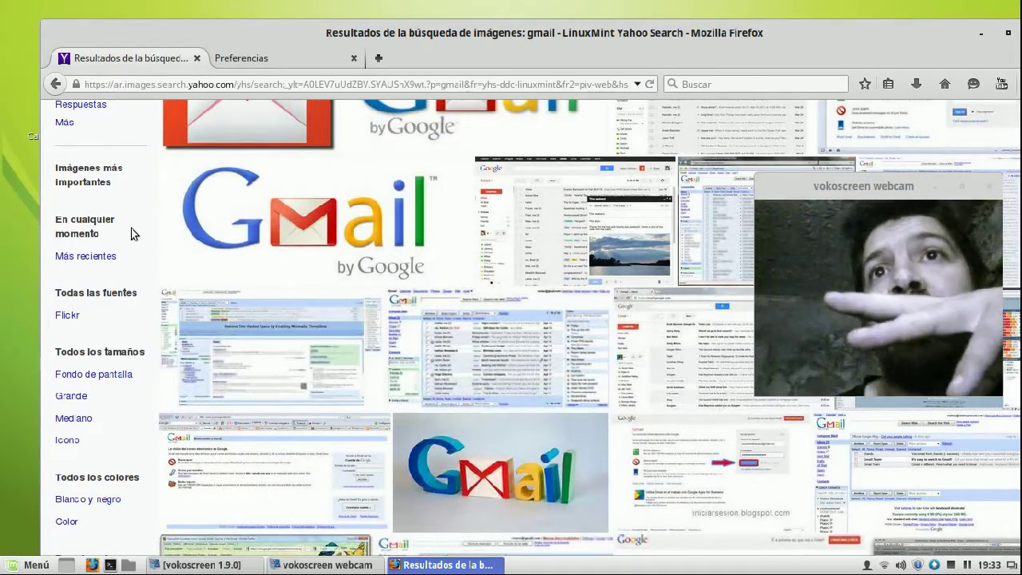
pyautogui.scroll(-3, 132, 234)
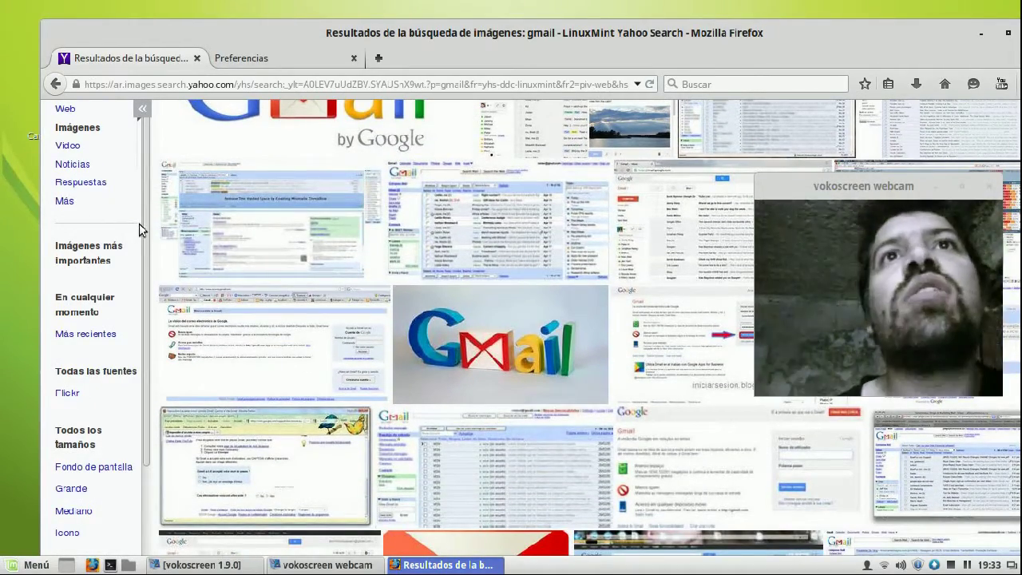
pyautogui.scroll(-2, 140, 228)
pyautogui.scroll(-4, 191, 233)
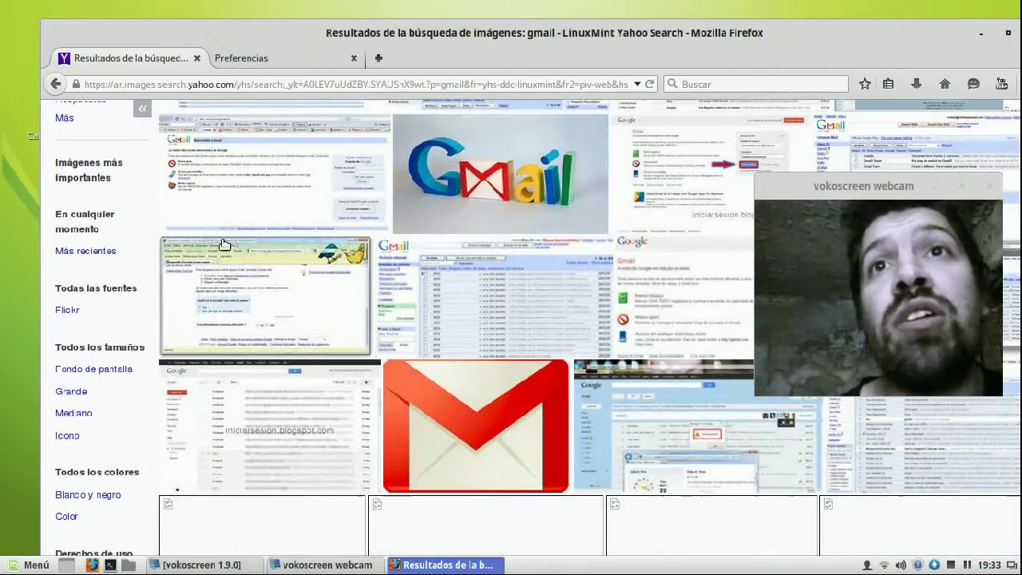
pyautogui.scroll(7, 250, 250)
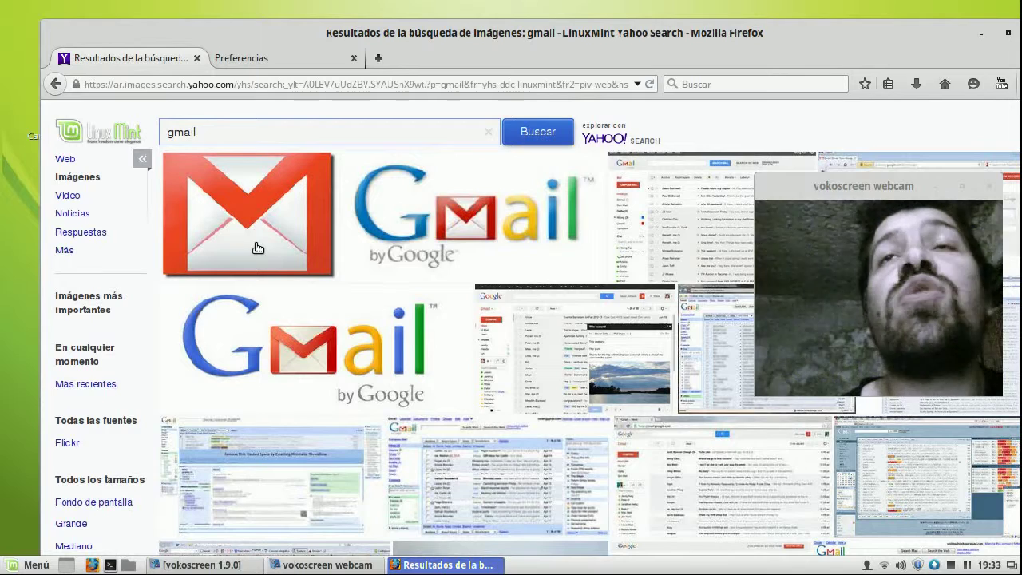
pyautogui.moveTo(257, 249)
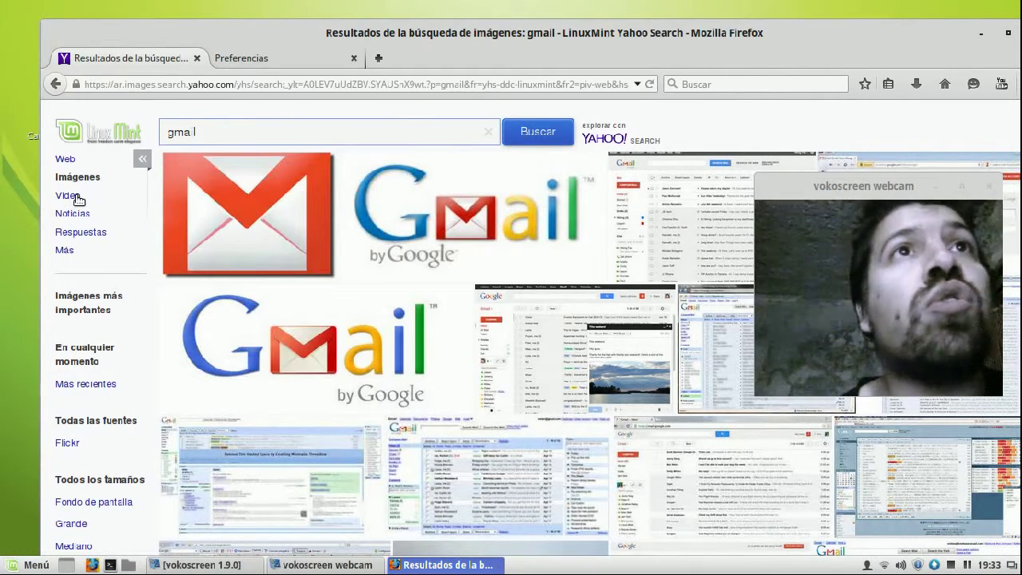
# Show the video results for the gmail search and browse the thumbnails.
pyautogui.click(70, 196)
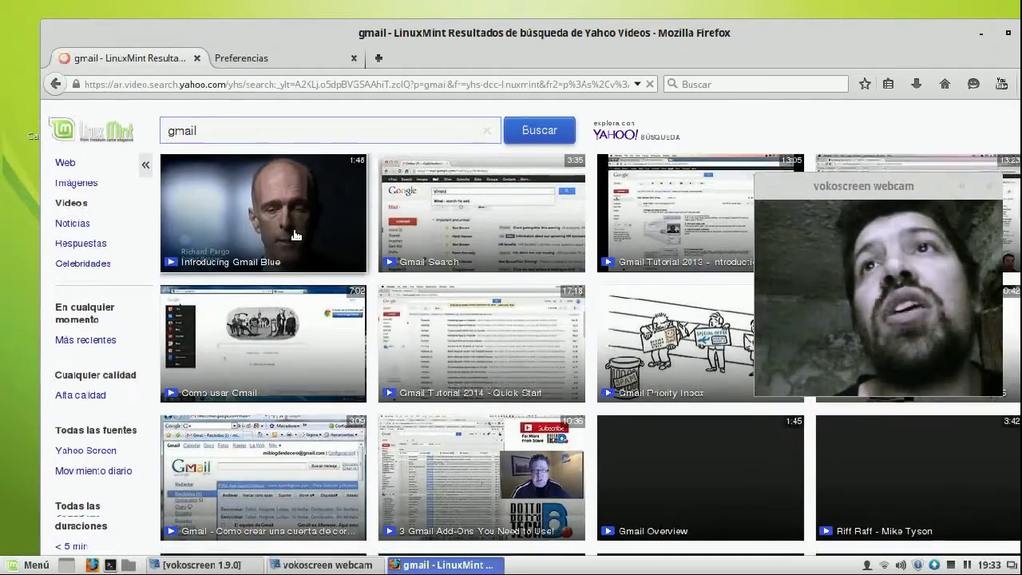
pyautogui.scroll(-3, 299, 232)
pyautogui.scroll(-5, 304, 229)
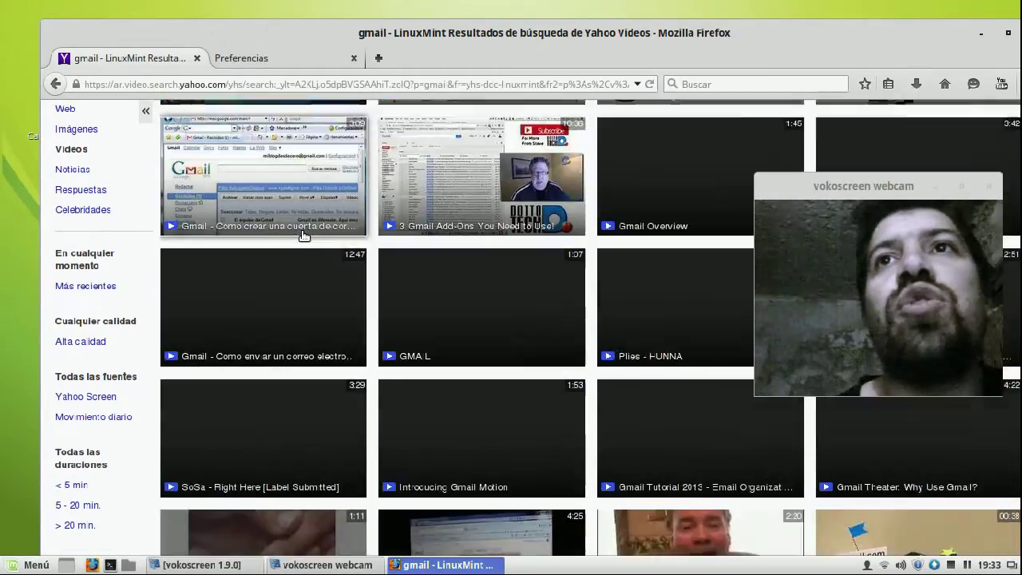
pyautogui.scroll(6, 304, 229)
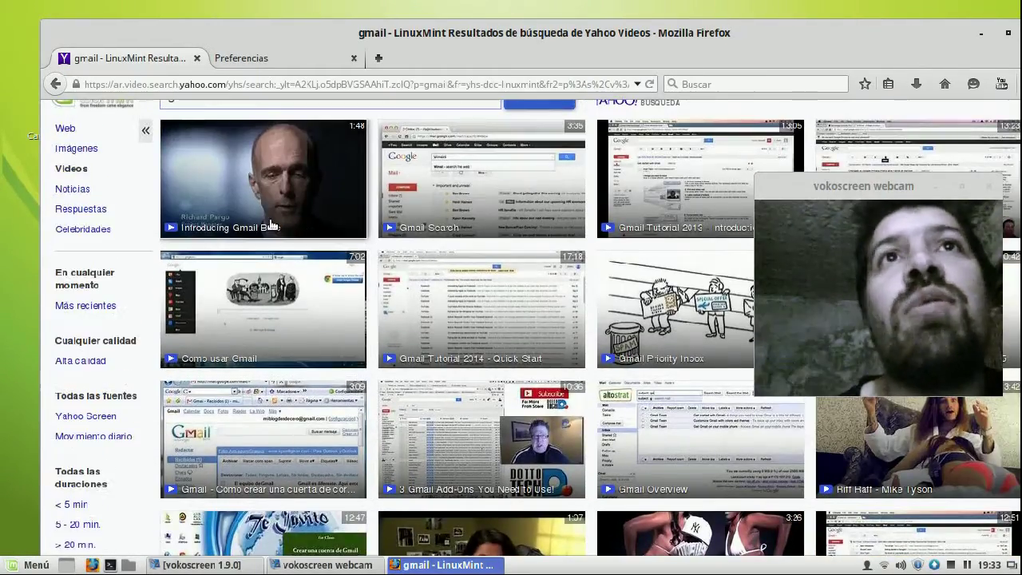
# Open the Introducing Gmail Blue video in its own tab, and close that tab to return to the video results.
pyautogui.click(270, 219)
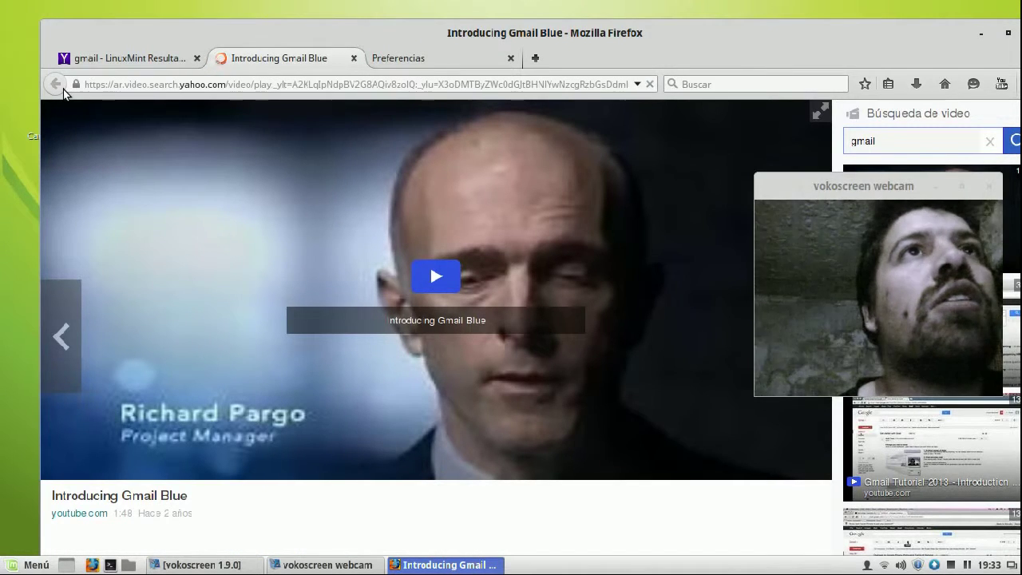
pyautogui.click(353, 58)
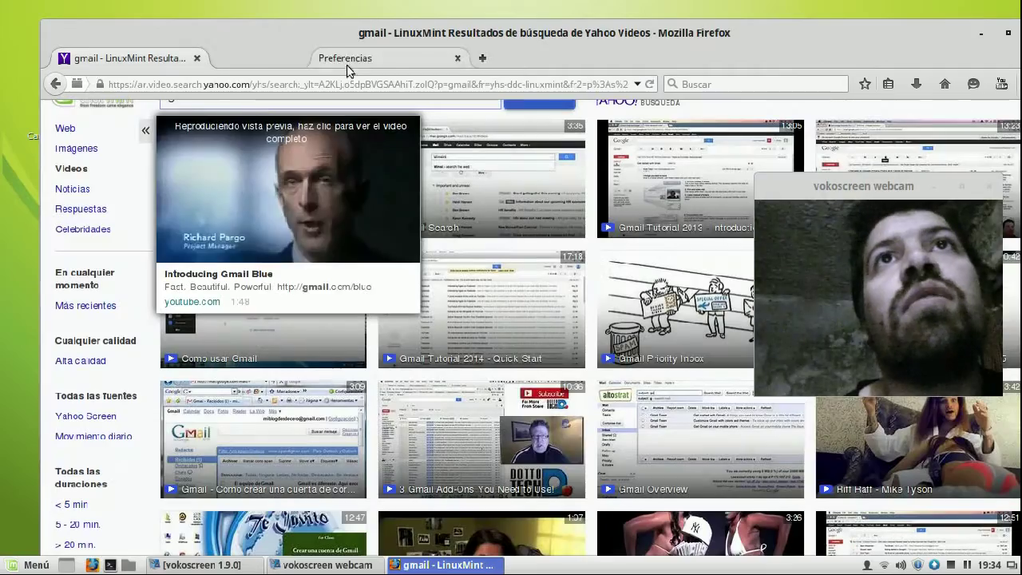
pyautogui.scroll(1, 182, 266)
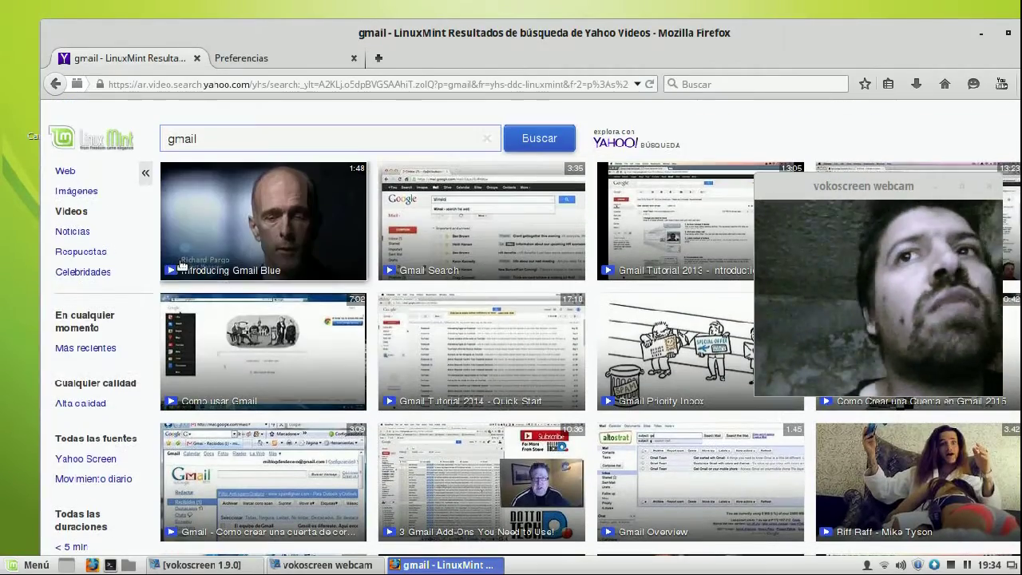
# Filter the gmail video results to Alta calidad and browse the filtered list.
pyautogui.scroll(-2, 194, 264)
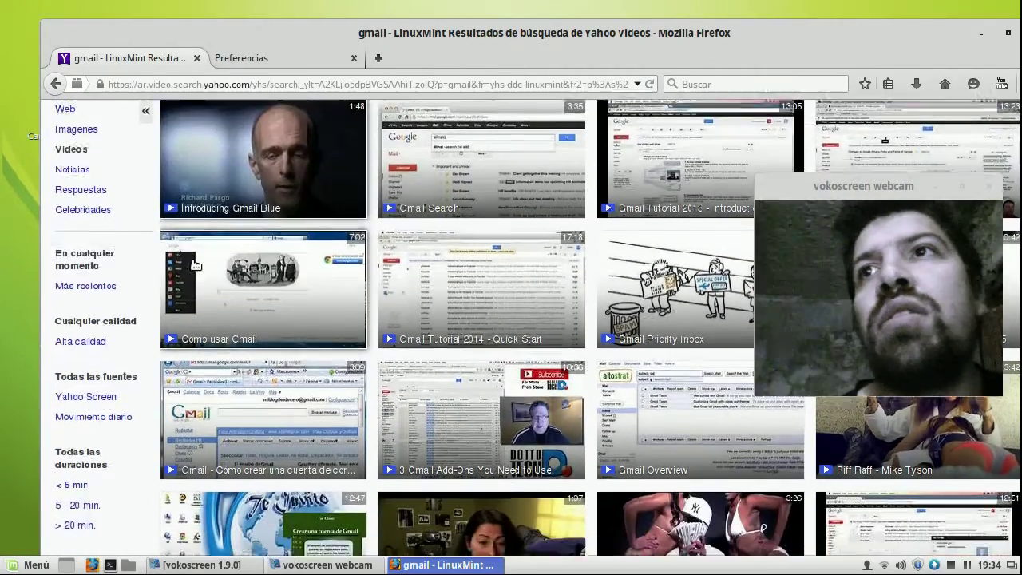
pyautogui.scroll(-6, 105, 300)
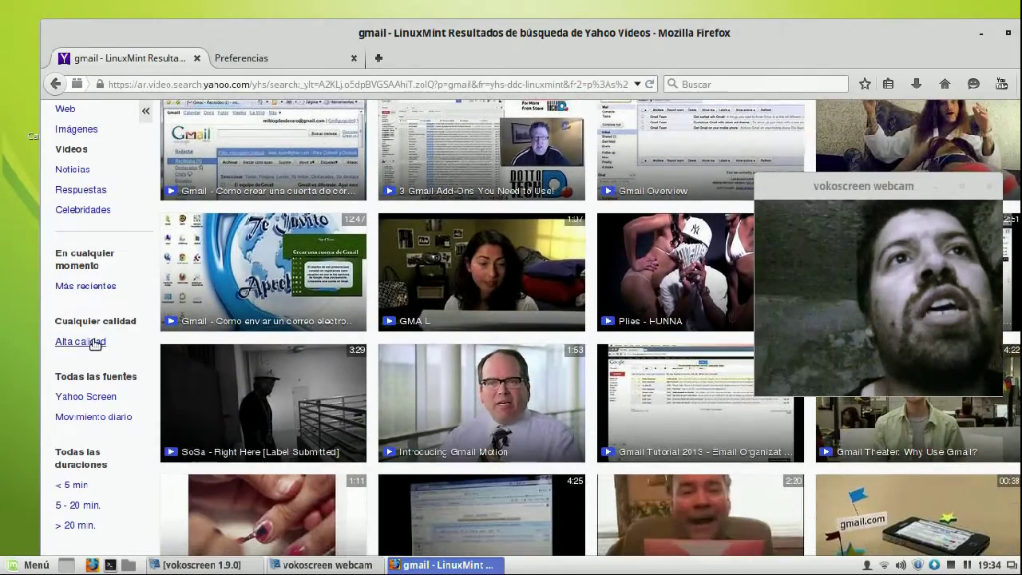
pyautogui.click(95, 342)
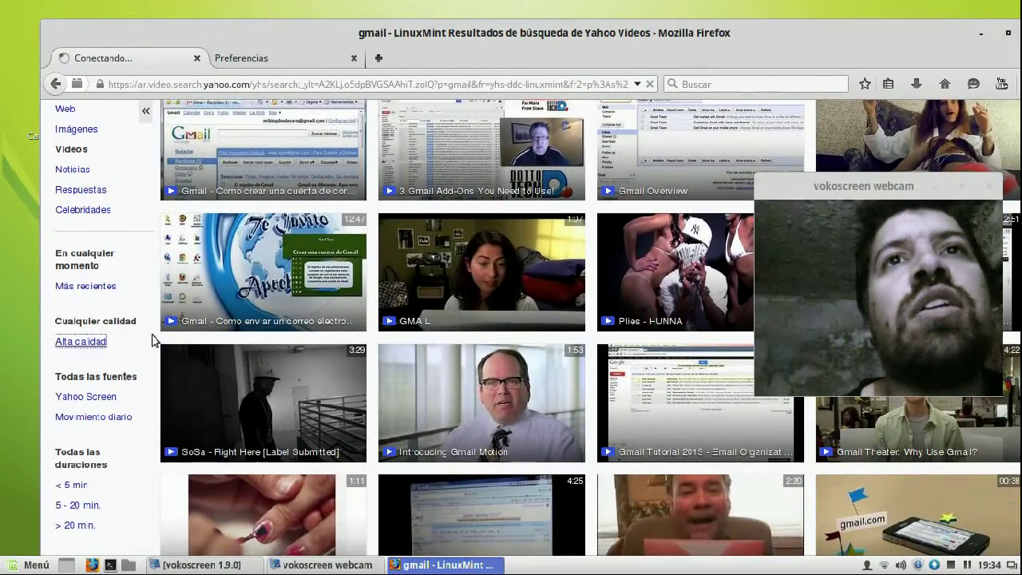
pyautogui.scroll(-2, 182, 337)
pyautogui.scroll(-6, 180, 337)
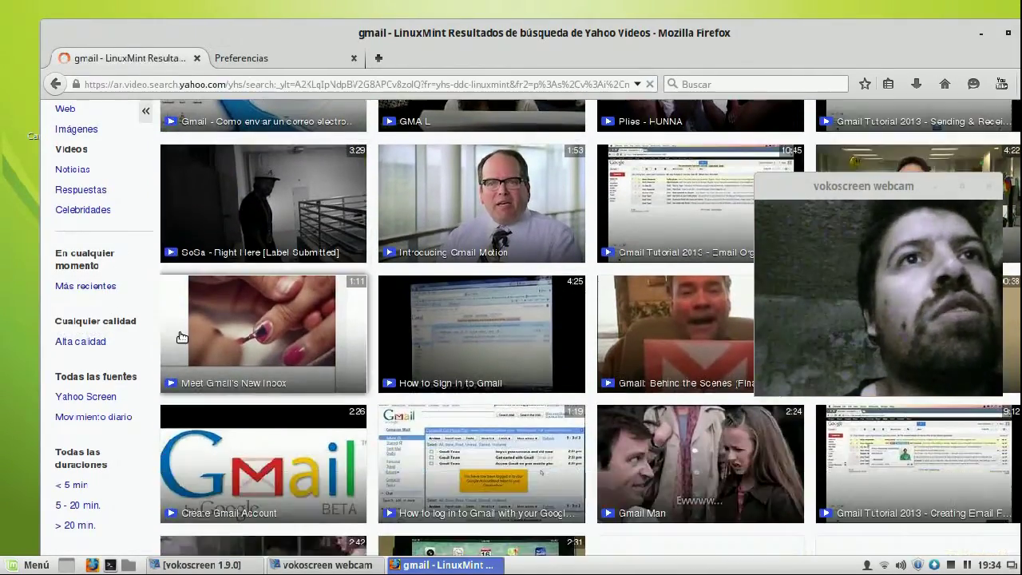
pyautogui.scroll(-3, 71, 364)
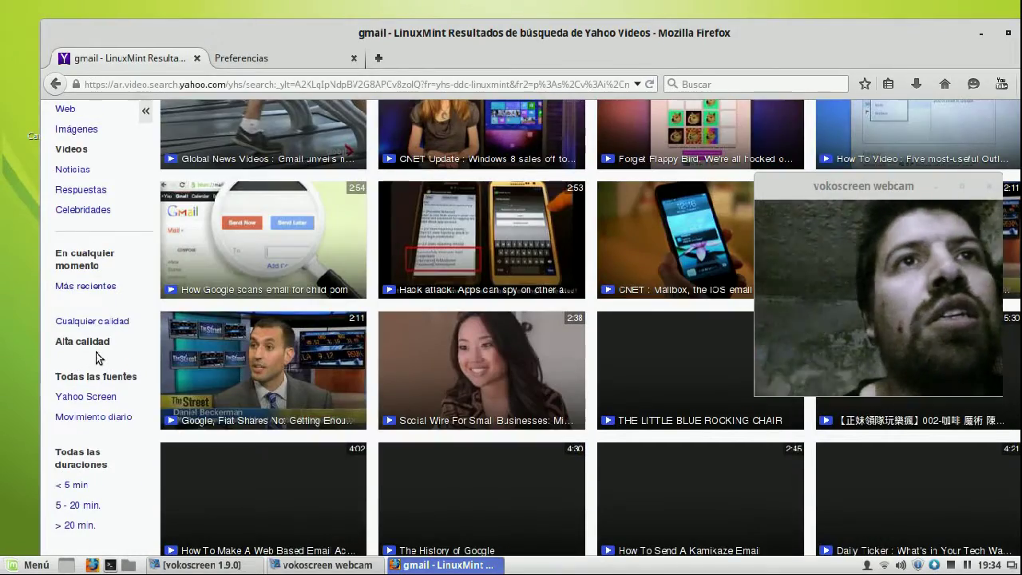
pyautogui.scroll(-2, 101, 354)
pyautogui.scroll(-5, 101, 354)
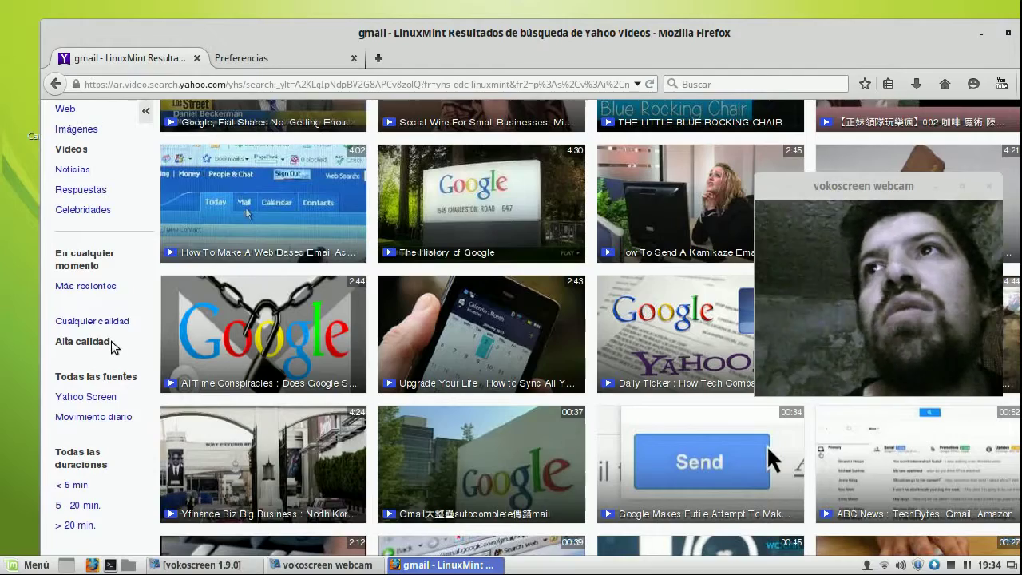
pyautogui.scroll(10, 108, 343)
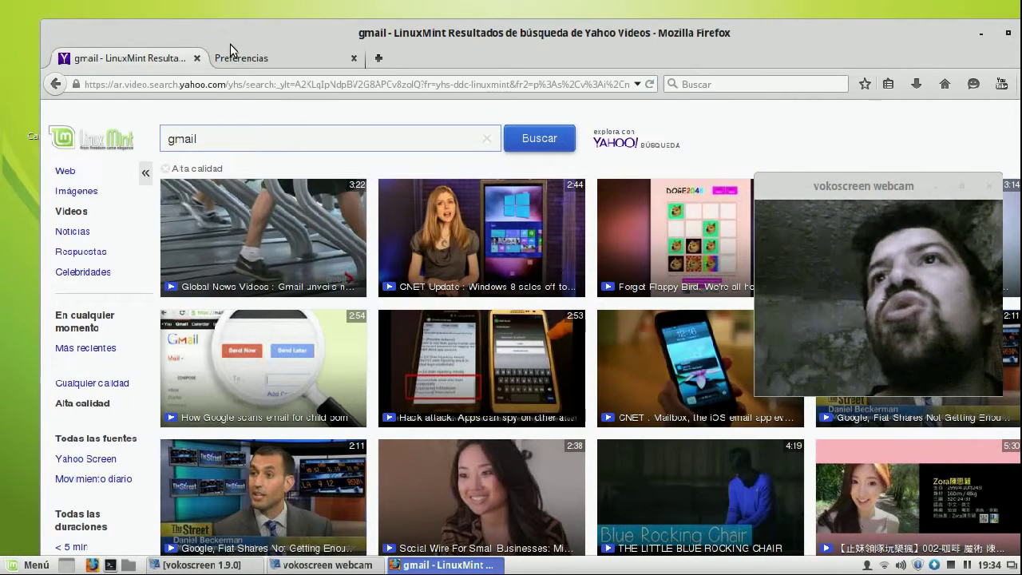
# Close the Firefox preferences tab and the gmail video results tab to leave the browser.
pyautogui.click(289, 62)
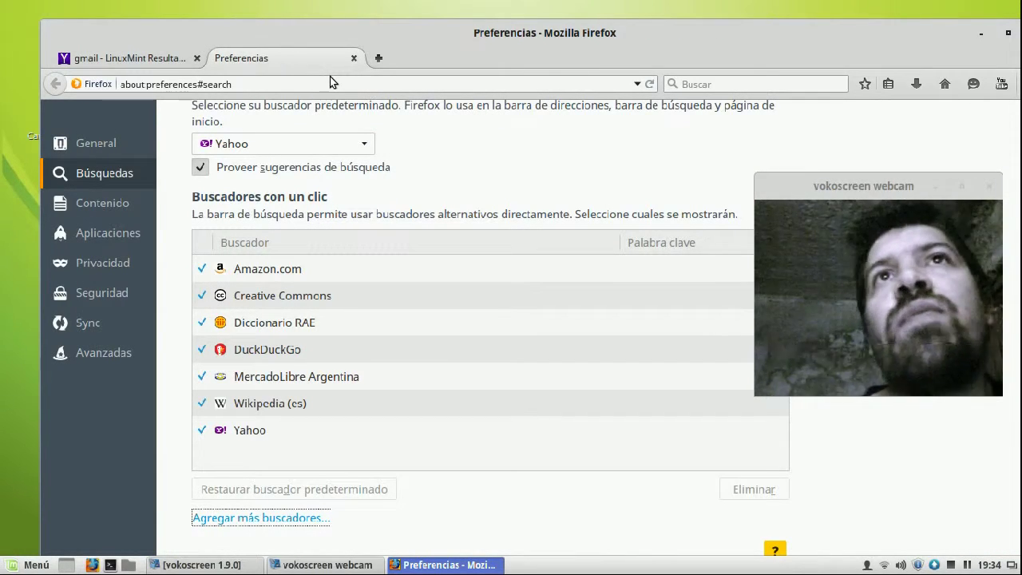
pyautogui.click(355, 59)
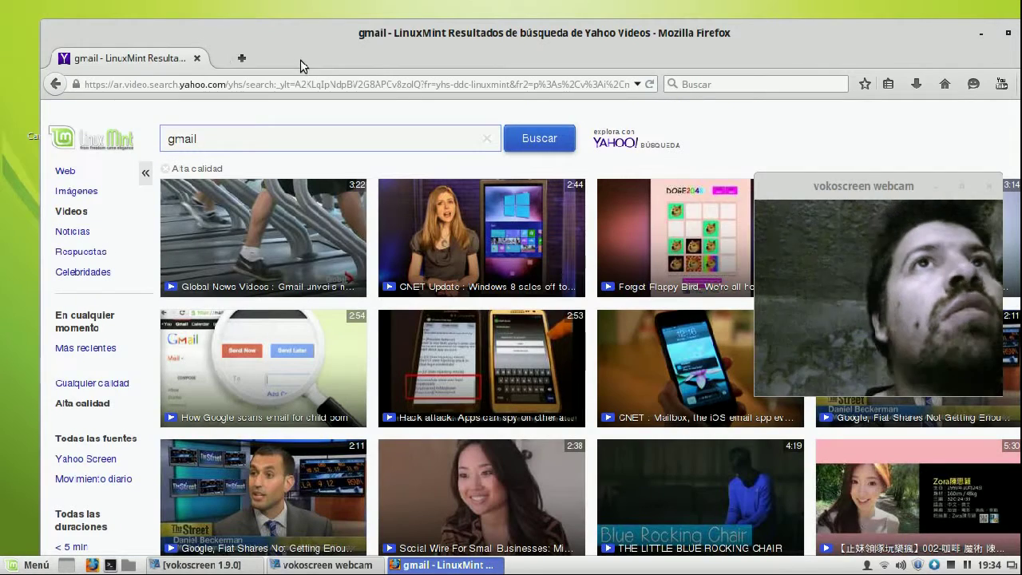
pyautogui.click(197, 59)
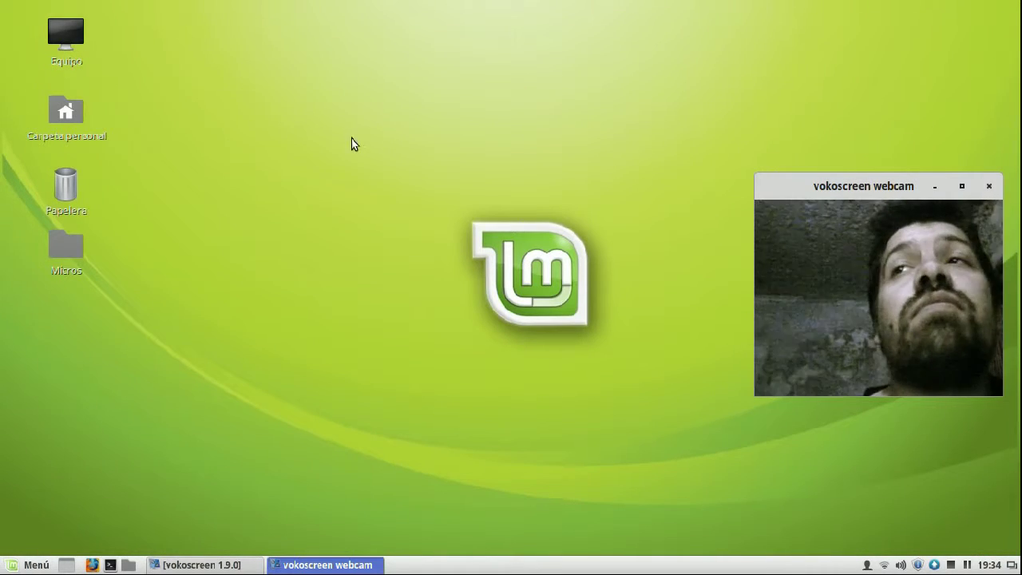
pyautogui.click(13, 565)
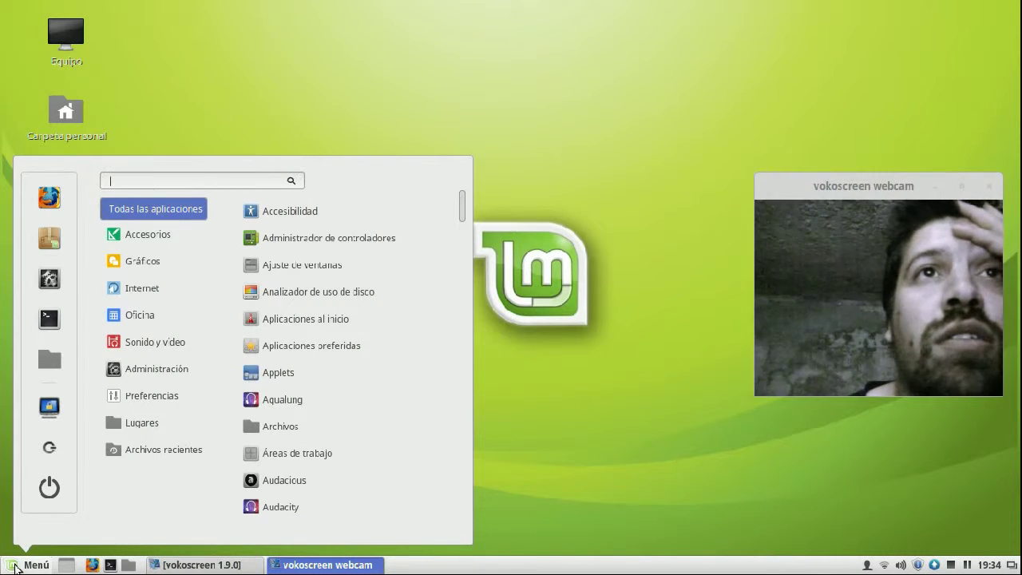
pyautogui.moveTo(122, 396)
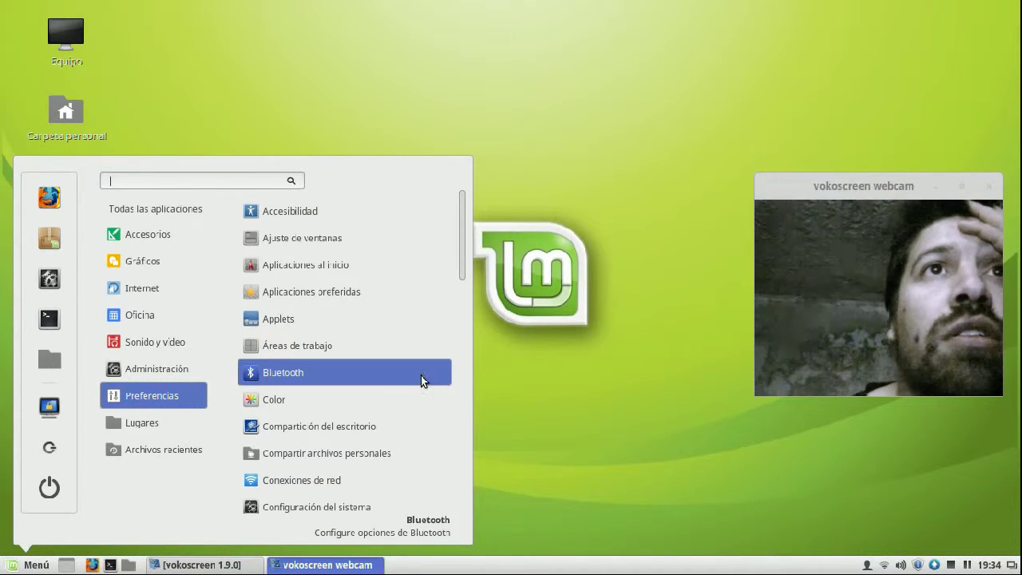
pyautogui.click(541, 341)
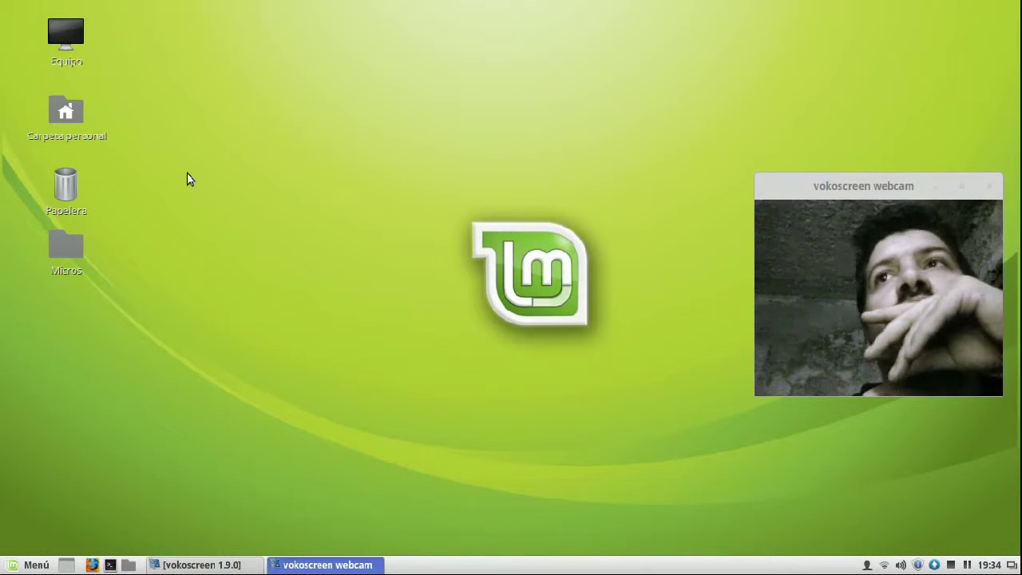
# Open the desktop background settings, move the window clear of the webcam view, and browse the Retro wallpapers.
pyautogui.rightClick(242, 148)
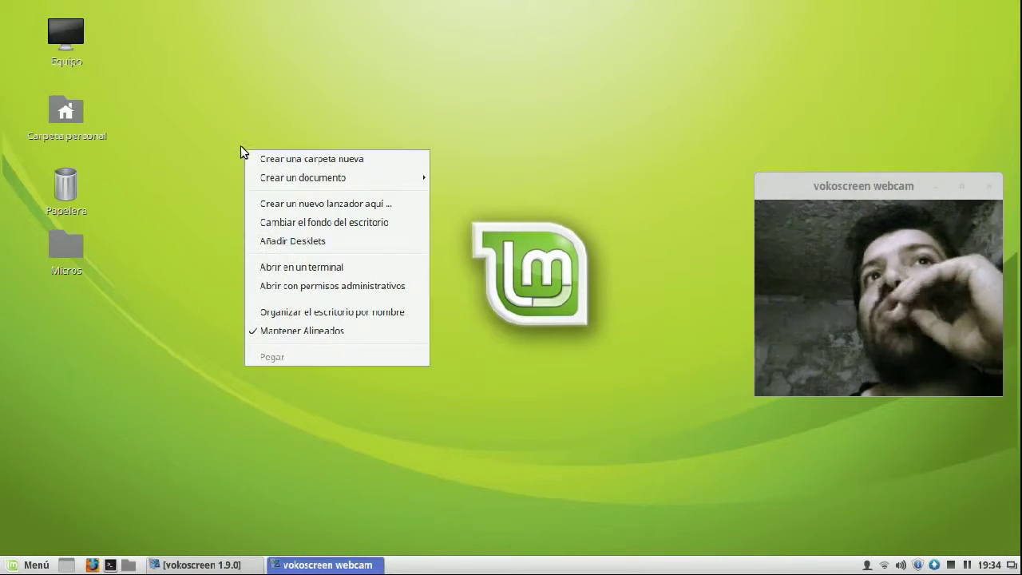
pyautogui.click(334, 223)
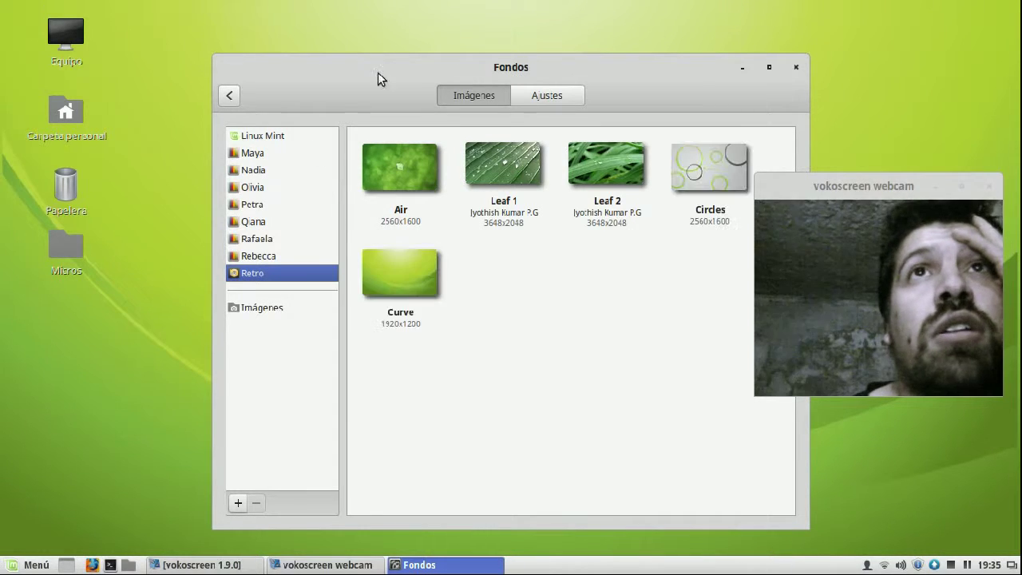
pyautogui.moveTo(399, 58); pyautogui.dragTo(282, 50)
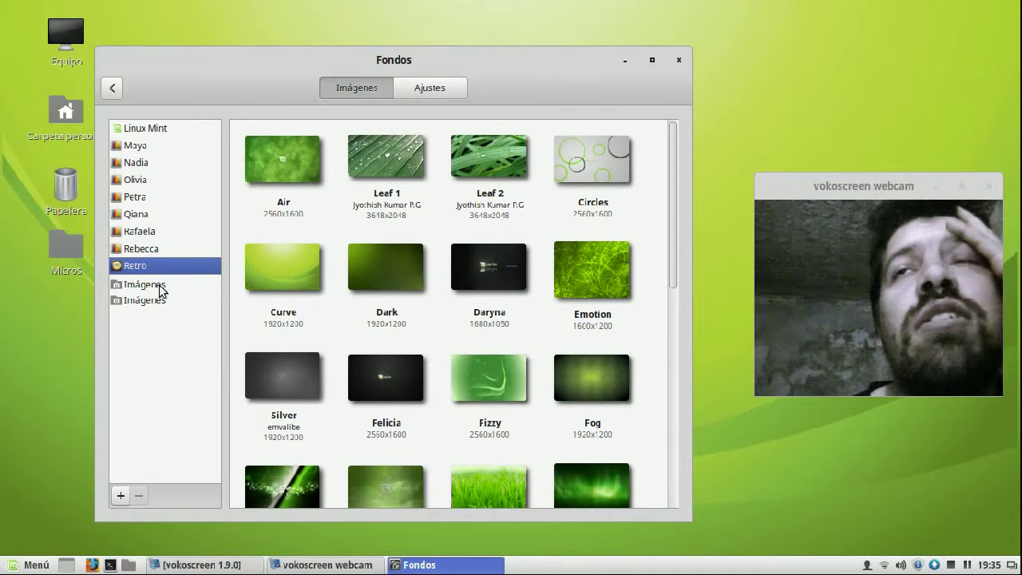
pyautogui.scroll(-5, 235, 248)
pyautogui.scroll(5, 236, 247)
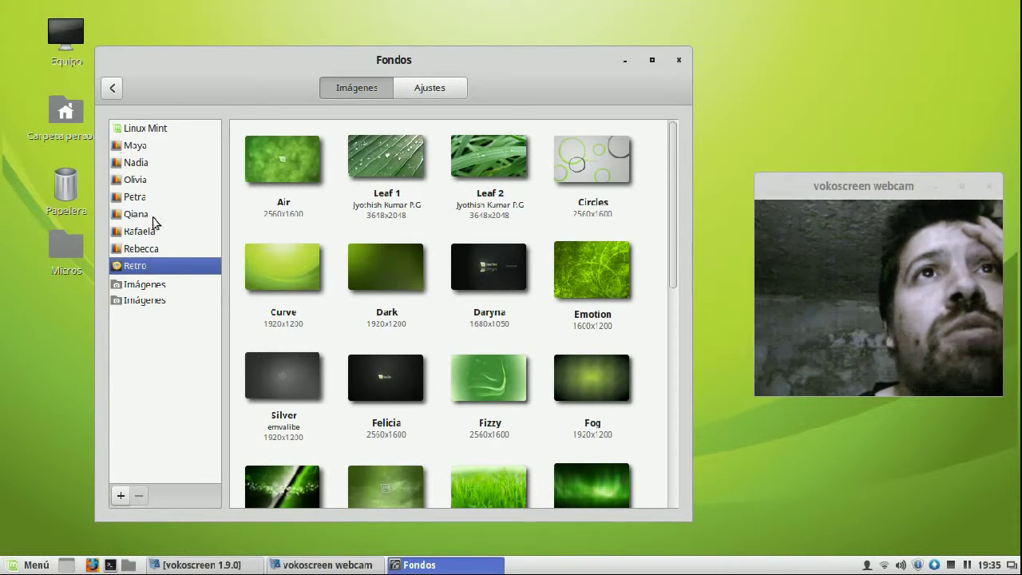
# Show the Nadia wallpaper collection and look through its images.
pyautogui.click(144, 164)
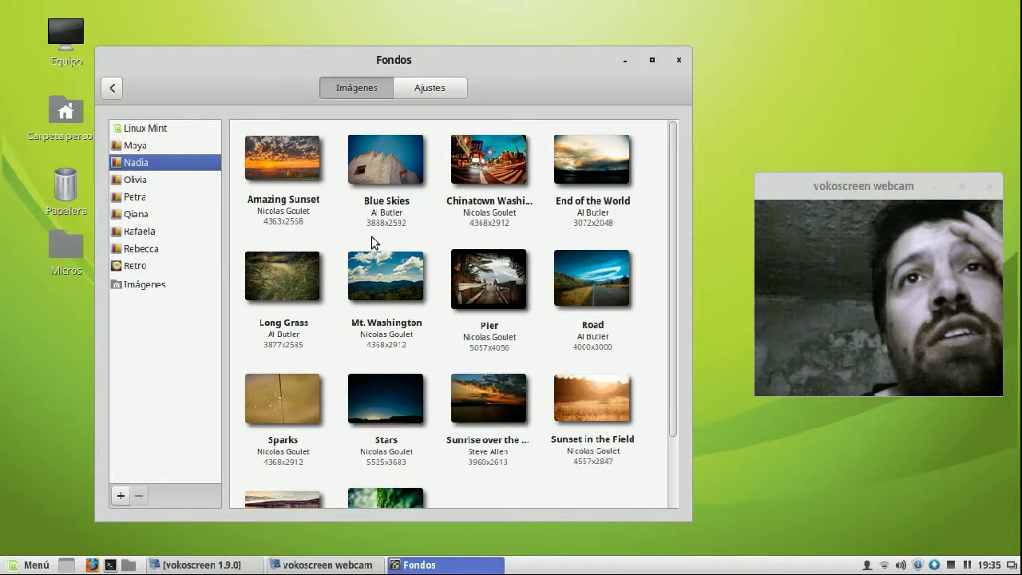
pyautogui.scroll(-2, 383, 254)
pyautogui.scroll(2, 383, 254)
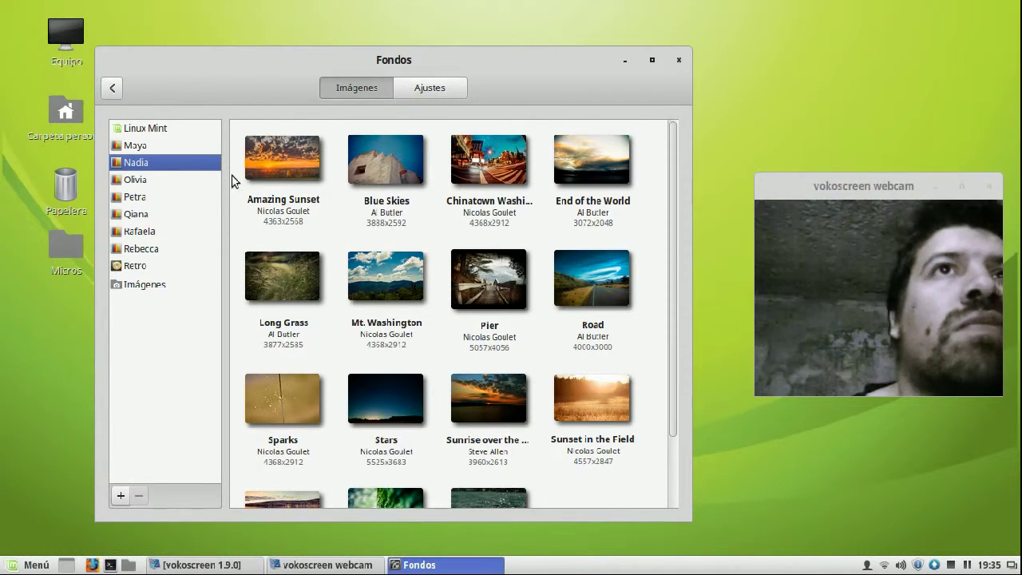
# Open linux-mint12.jpg from the home folder's mint folder, close the file manager, and move the image clear of the webcam view.
pyautogui.doubleClick(67, 114)
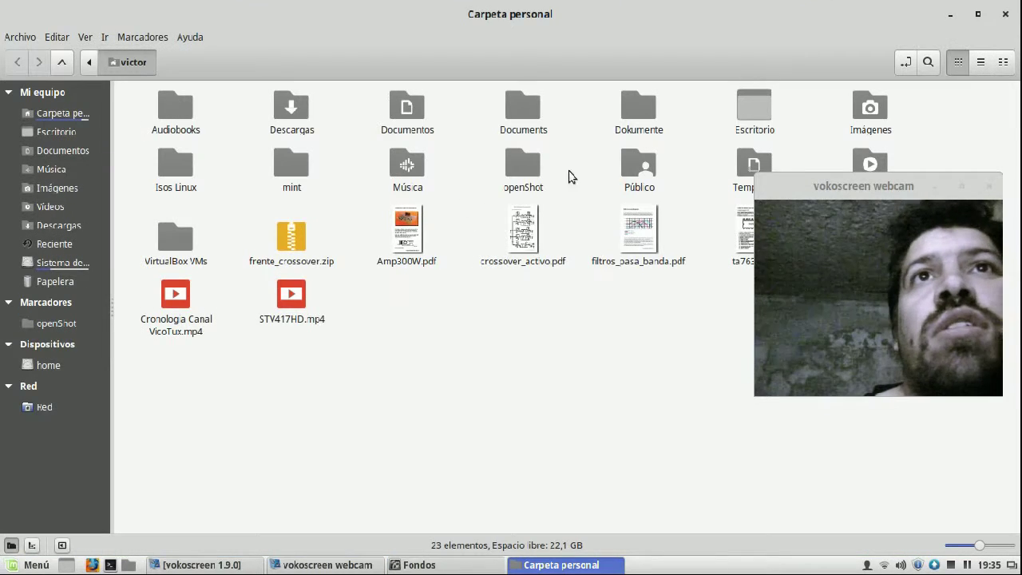
pyautogui.doubleClick(285, 167)
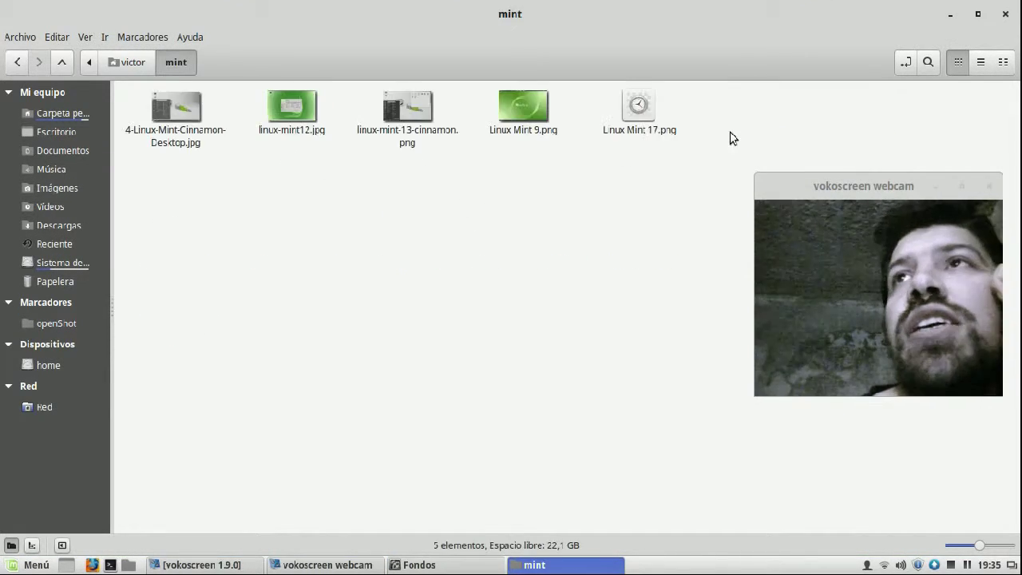
pyautogui.click(186, 120)
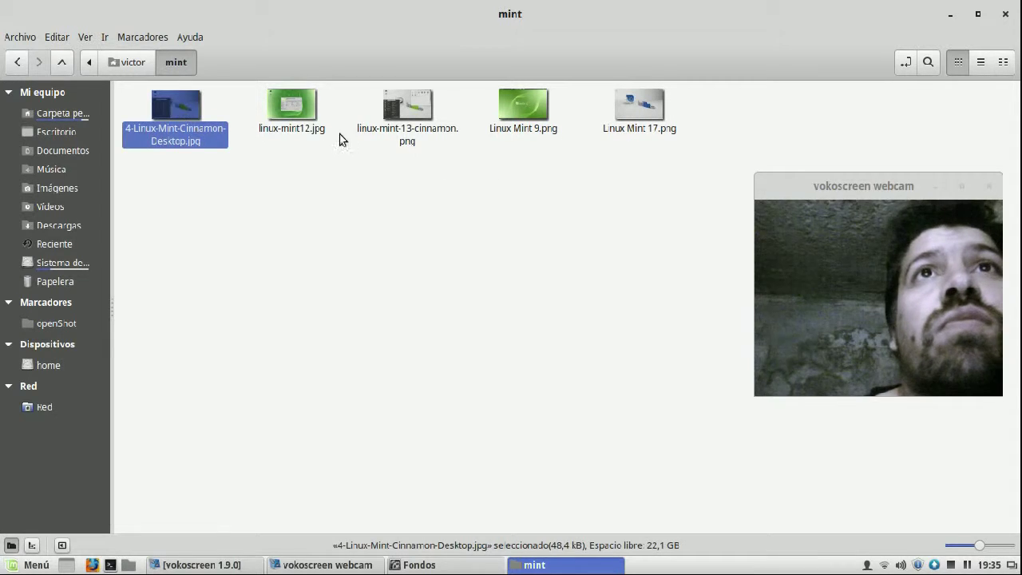
pyautogui.click(319, 129)
pyautogui.doubleClick(319, 129)
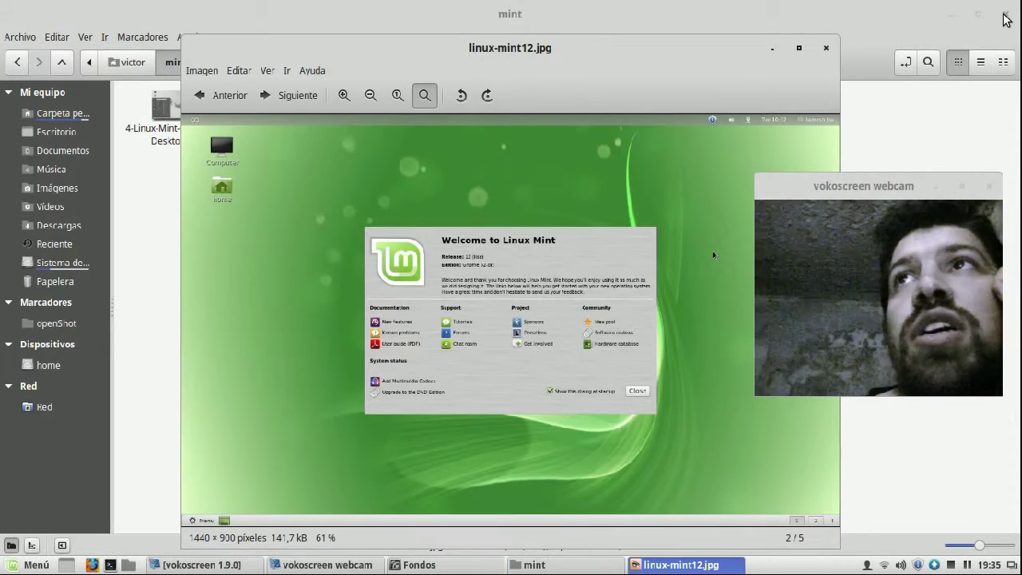
pyautogui.click(1004, 16)
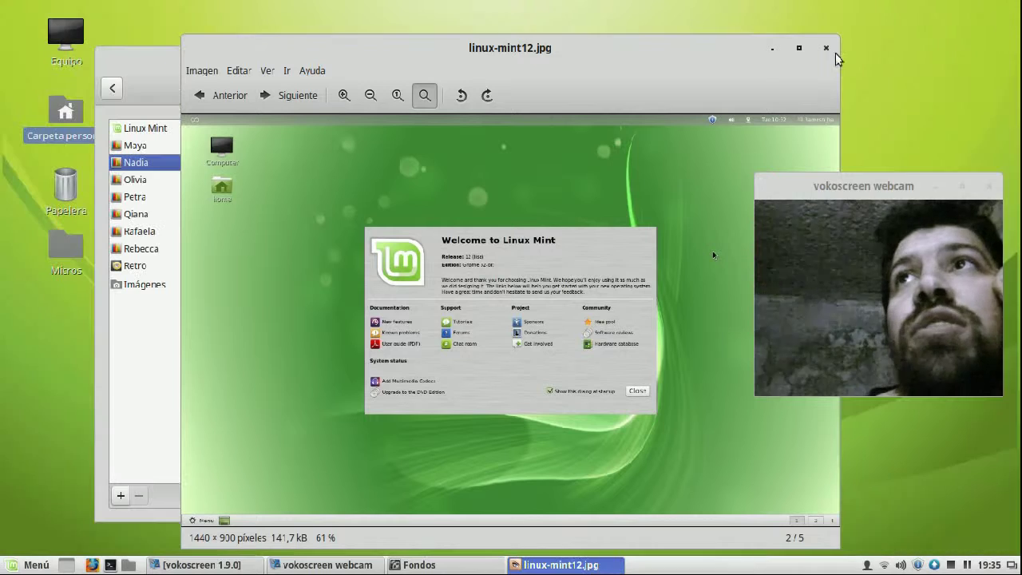
pyautogui.moveTo(489, 44); pyautogui.dragTo(361, 23)
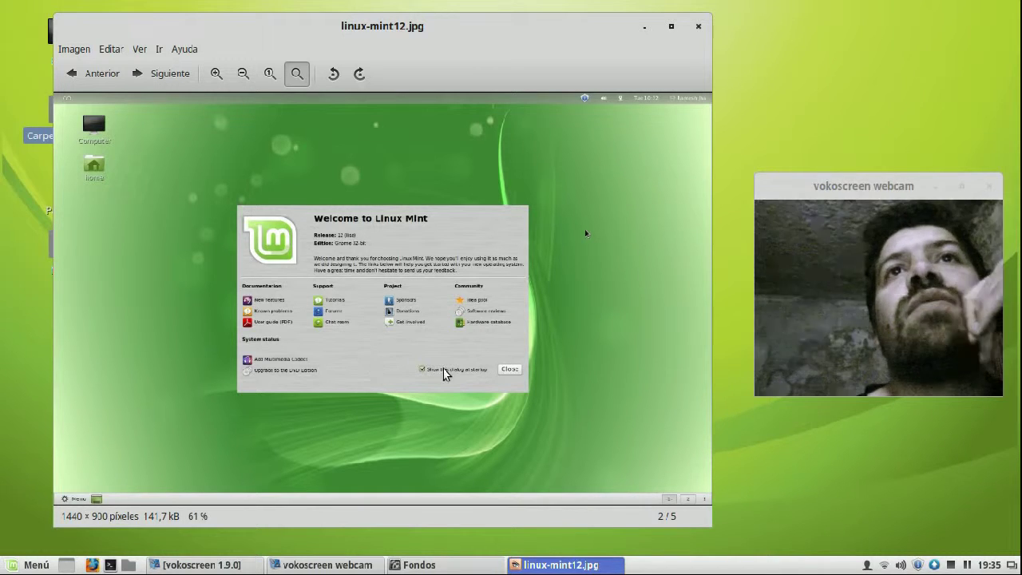
# Step backwards through all the Linux Mint screenshots until linux-mint12.jpg is shown again, and close the image viewer.
pyautogui.click(94, 74)
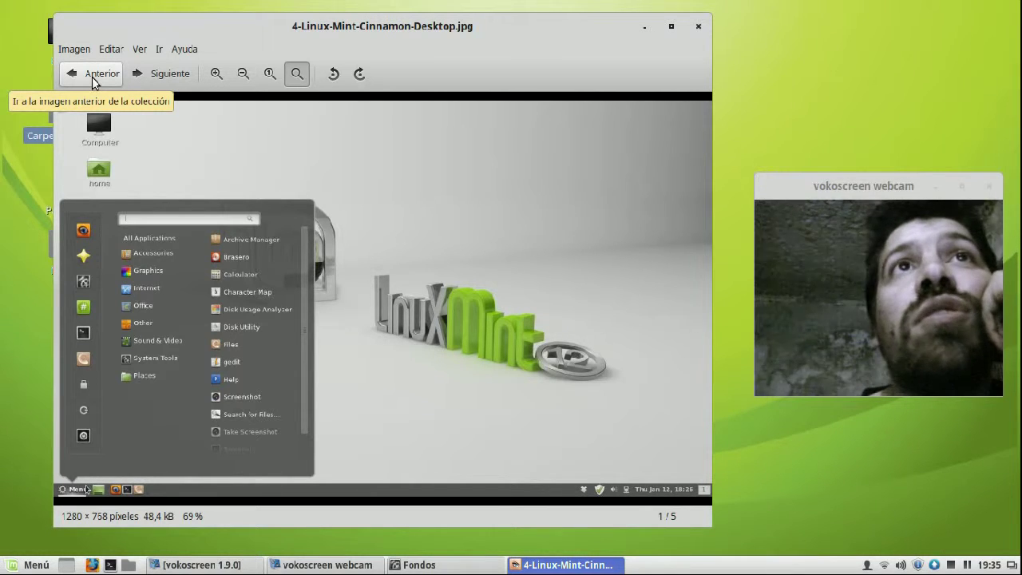
pyautogui.click(94, 77)
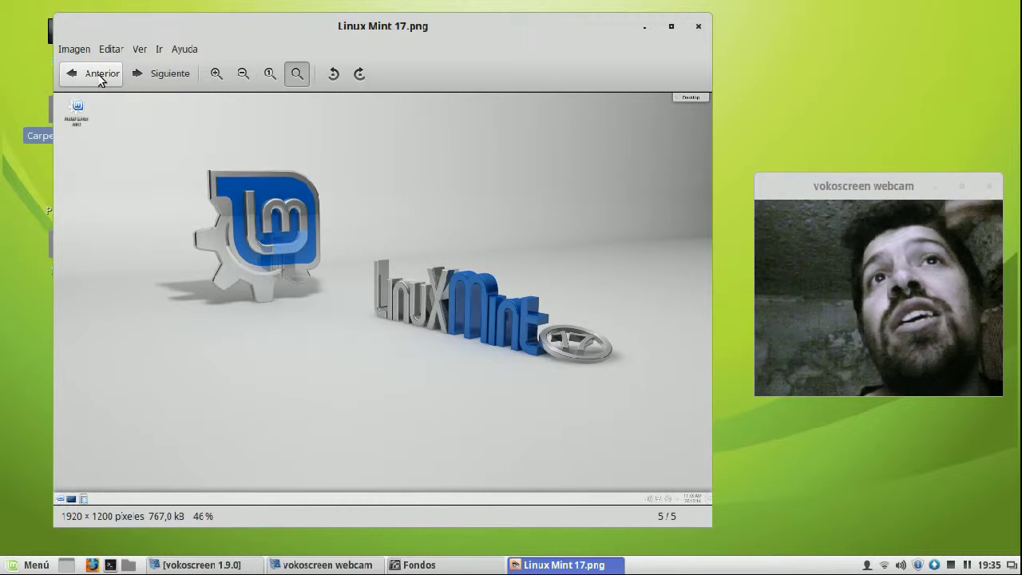
pyautogui.click(101, 80)
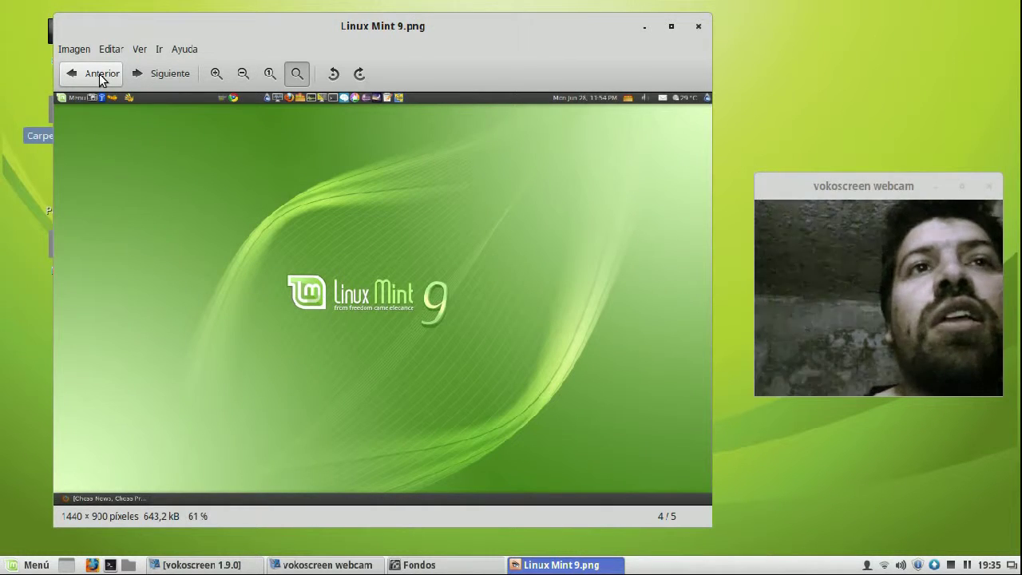
pyautogui.click(101, 74)
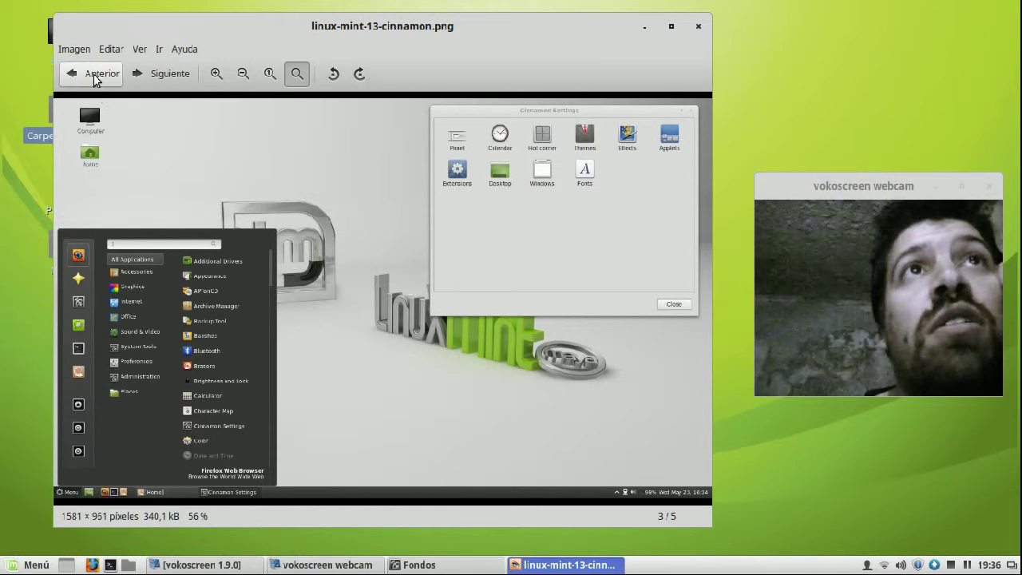
pyautogui.click(95, 77)
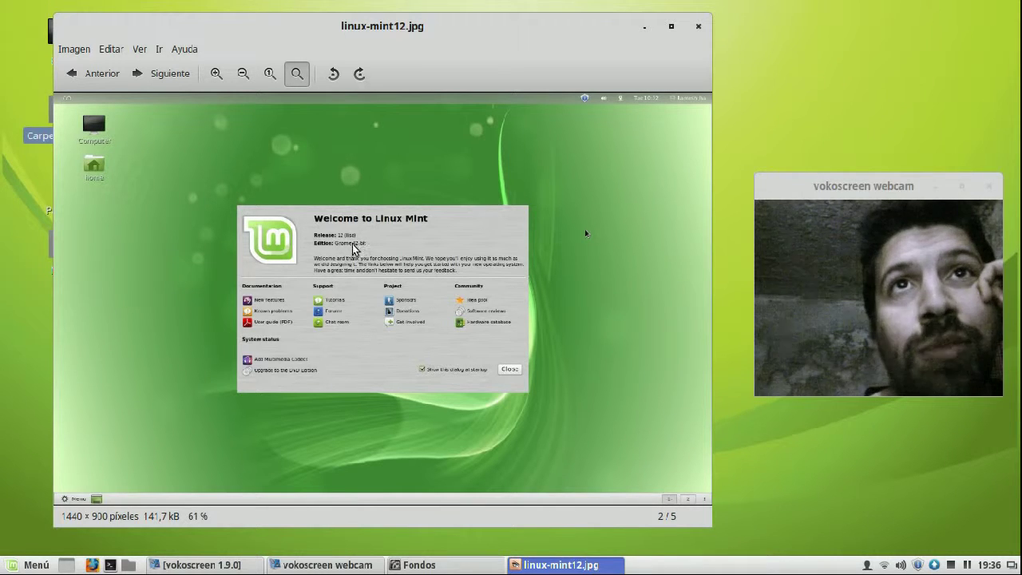
pyautogui.click(698, 25)
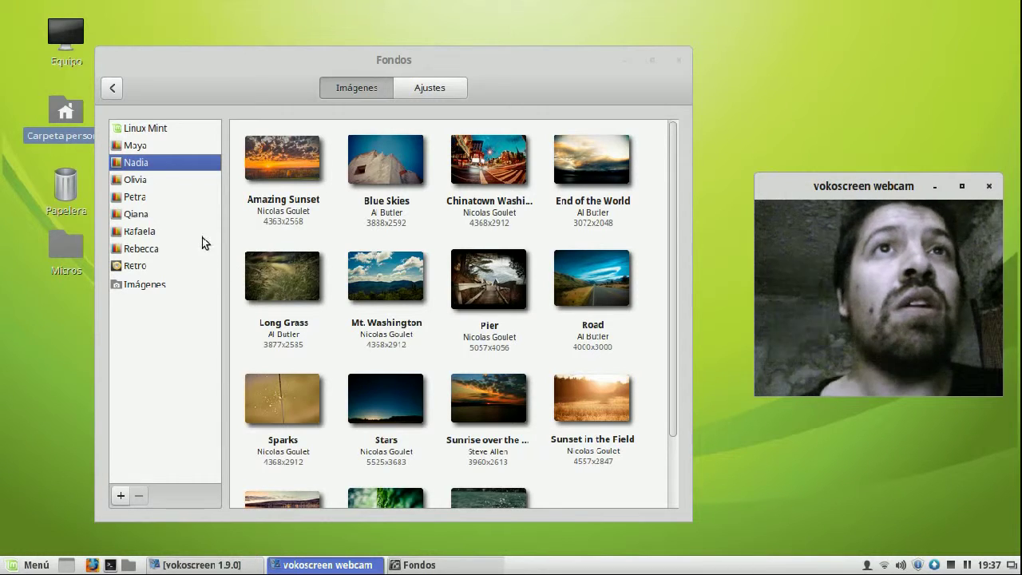
# Show the Qiana, Rebecca and Rafaela wallpaper collections, and return to the system settings overview.
pyautogui.click(139, 214)
pyautogui.click(143, 250)
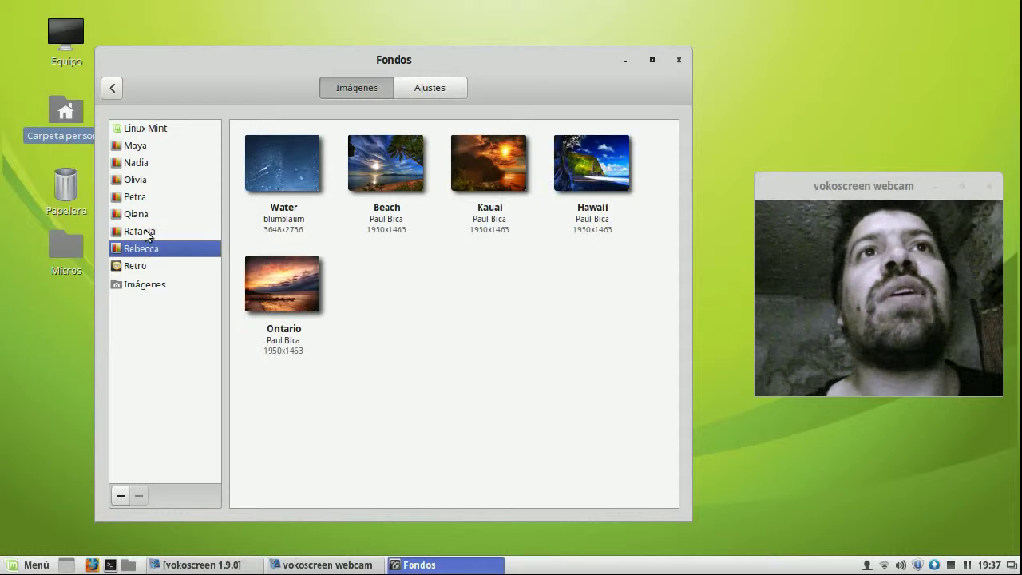
pyautogui.click(145, 231)
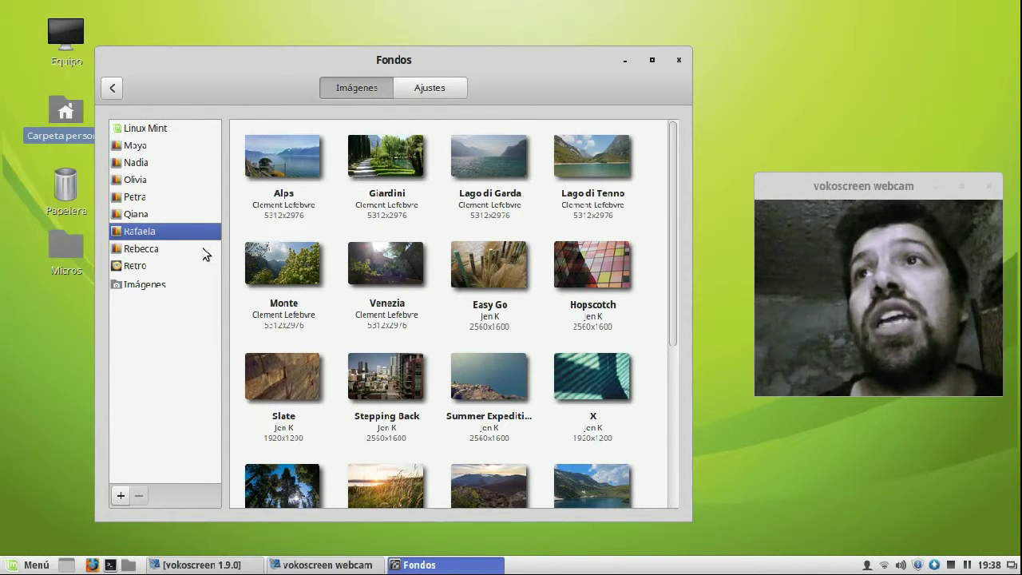
pyautogui.click(111, 88)
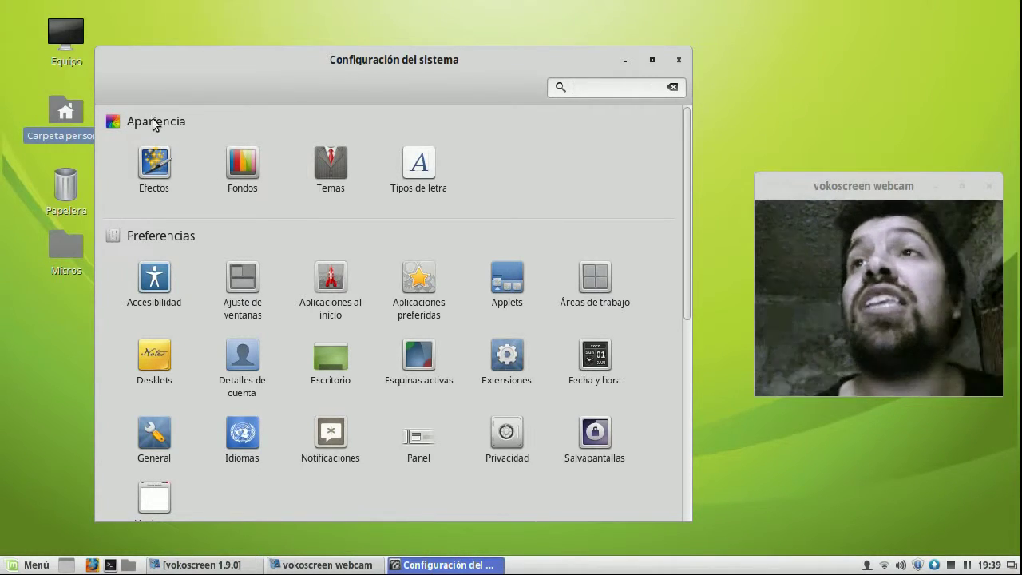
# Open Linux Mint 17.png from the home folder's mint folder and move the image clear of the webcam view.
pyautogui.doubleClick(76, 124)
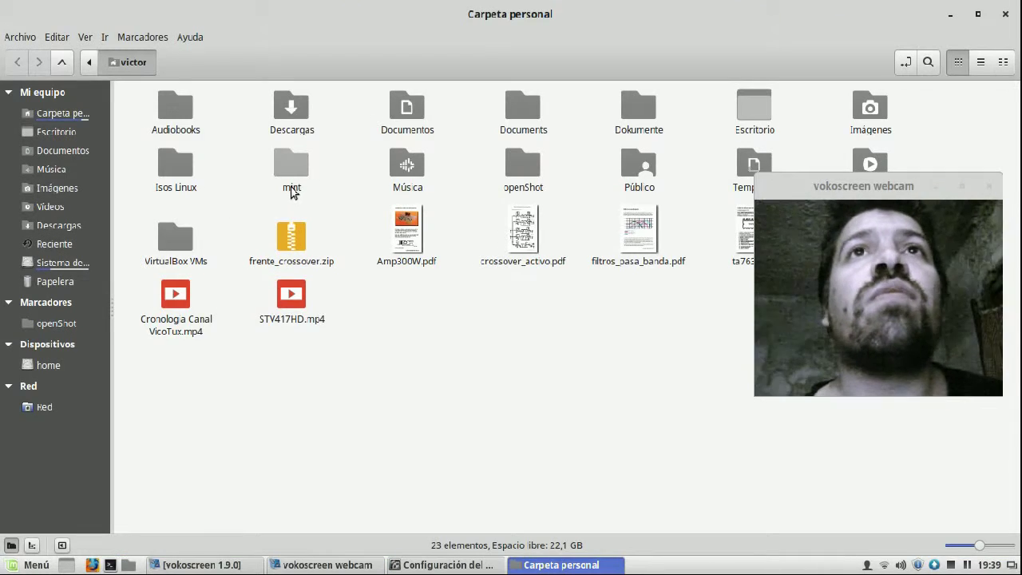
pyautogui.doubleClick(291, 190)
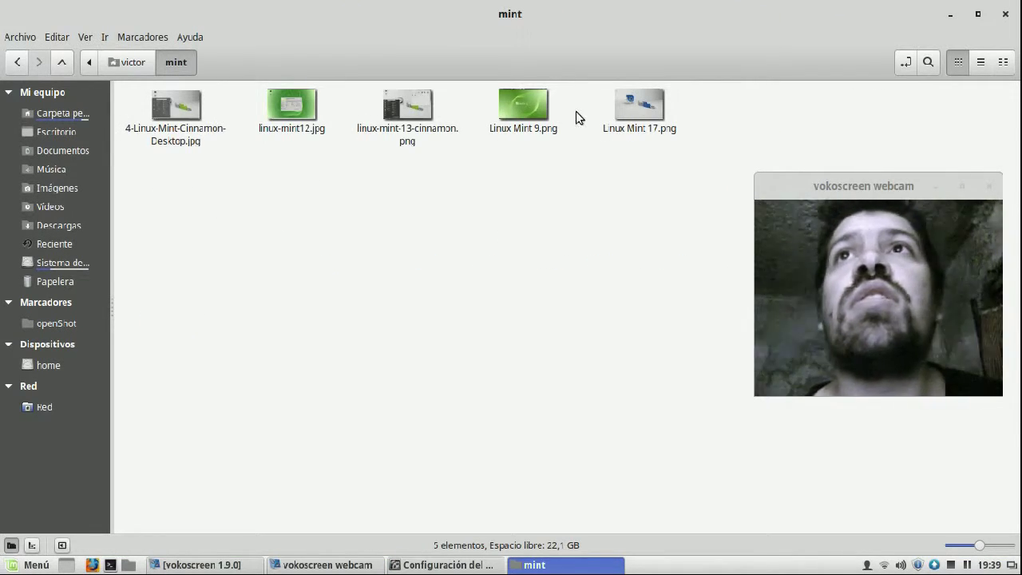
pyautogui.doubleClick(633, 98)
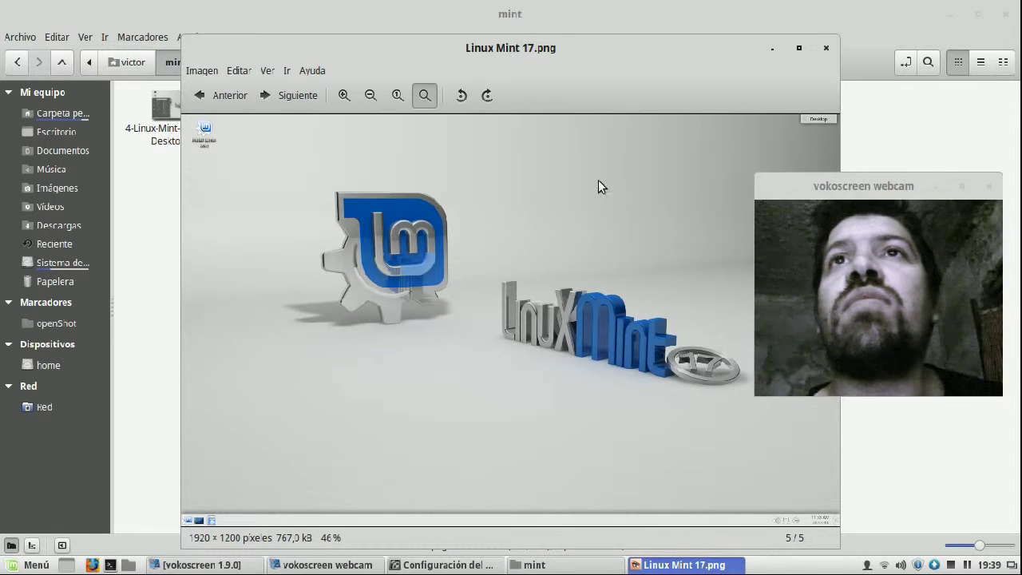
pyautogui.moveTo(569, 59); pyautogui.dragTo(490, 52)
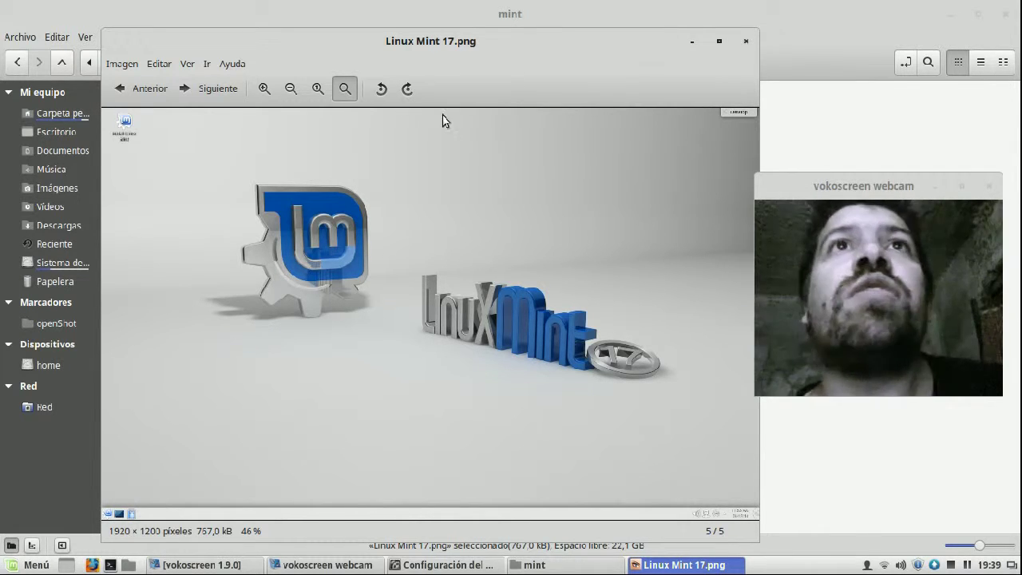
# Step backwards through the older Linux Mint screenshots in the mint folder, and close the image viewer.
pyautogui.click(134, 89)
pyautogui.click(133, 90)
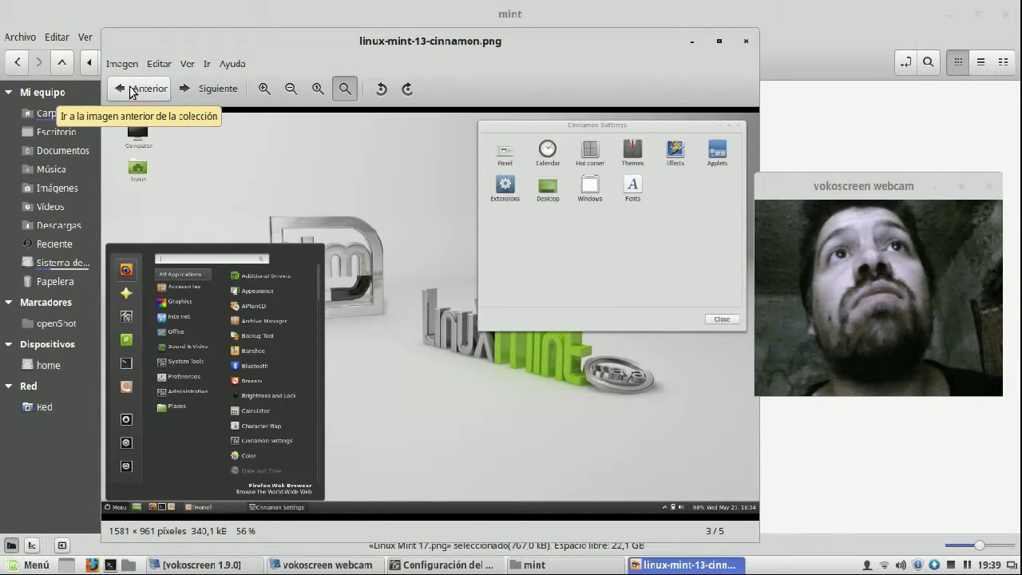
pyautogui.click(133, 89)
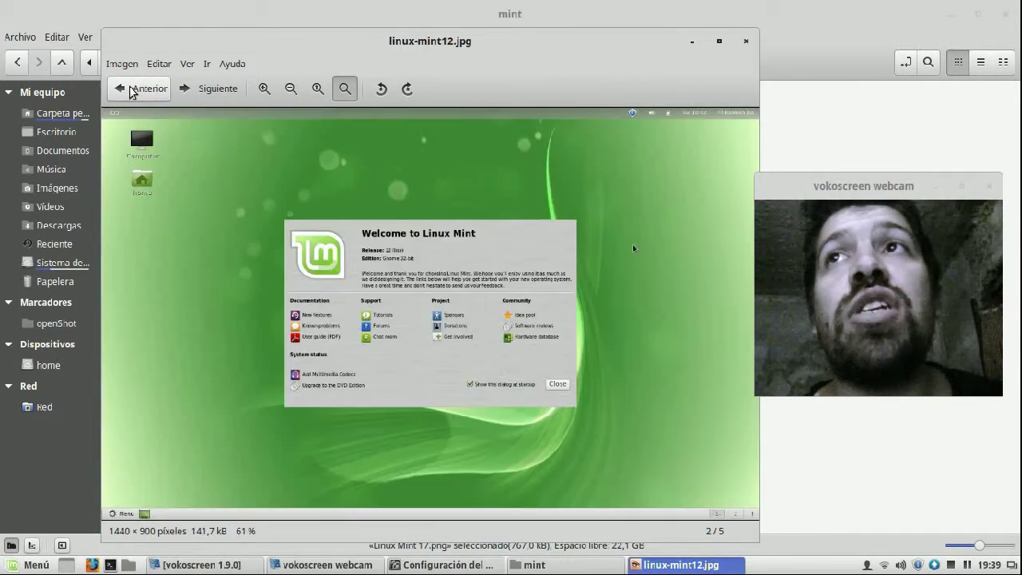
pyautogui.click(134, 89)
pyautogui.click(133, 89)
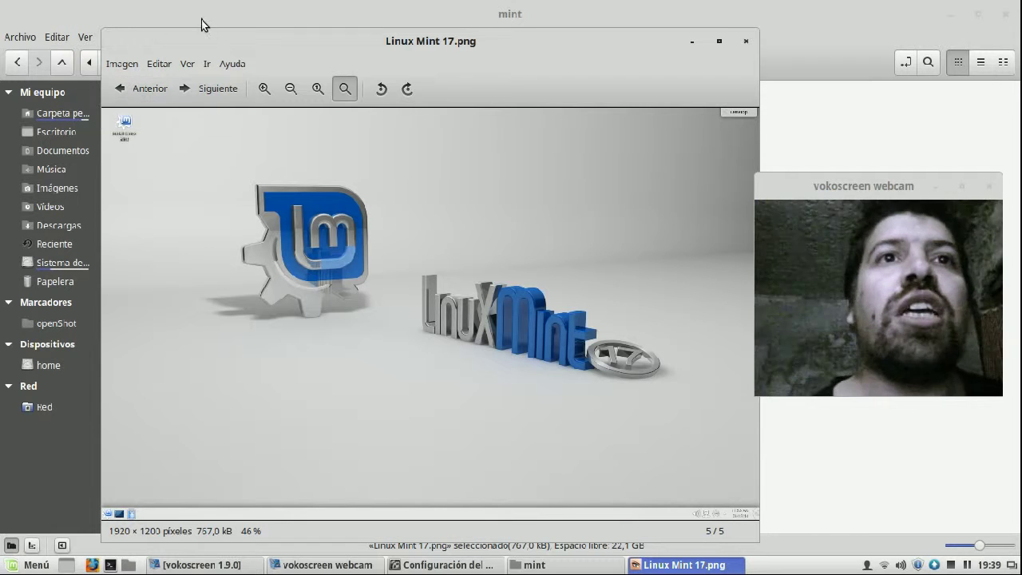
pyautogui.click(146, 96)
pyautogui.click(145, 96)
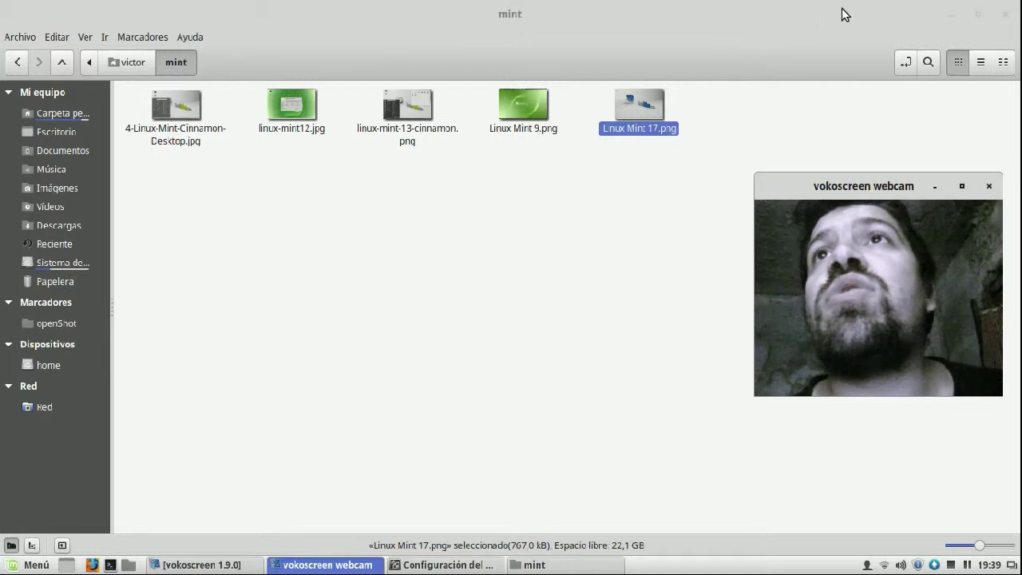
# Close the mint folder window and the system settings window to clear the desktop.
pyautogui.click(1003, 14)
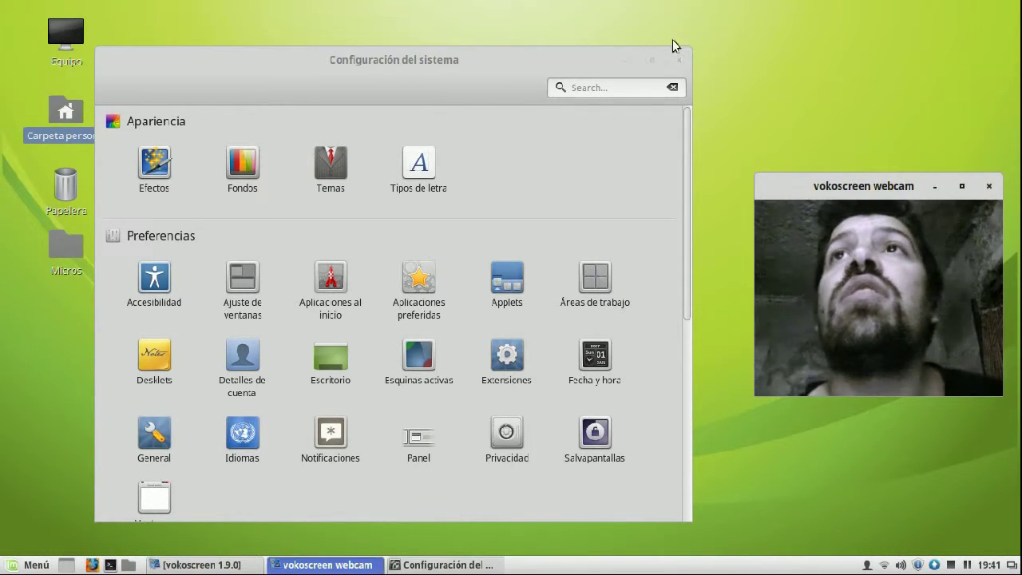
pyautogui.click(680, 61)
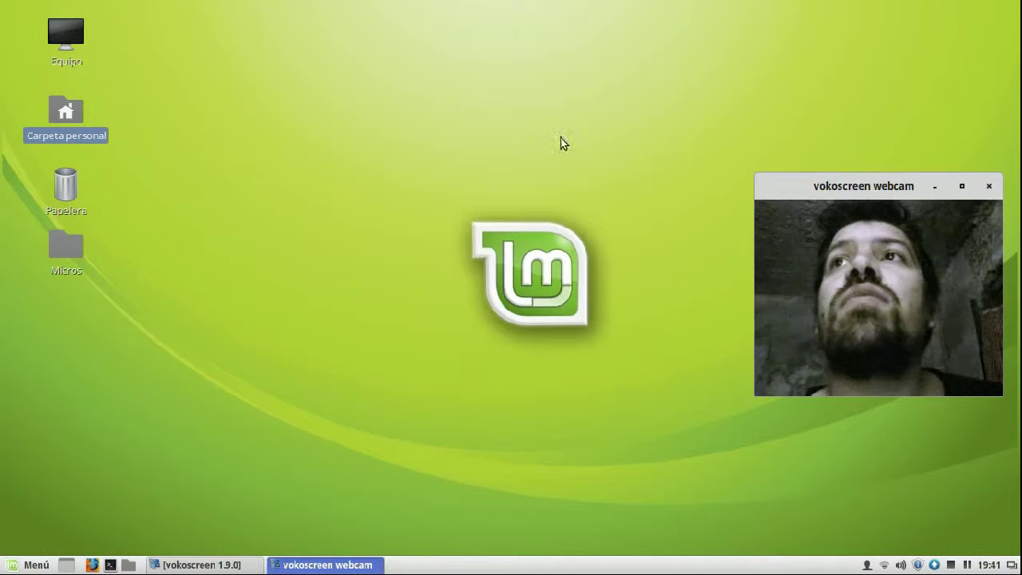
pyautogui.click(44, 568)
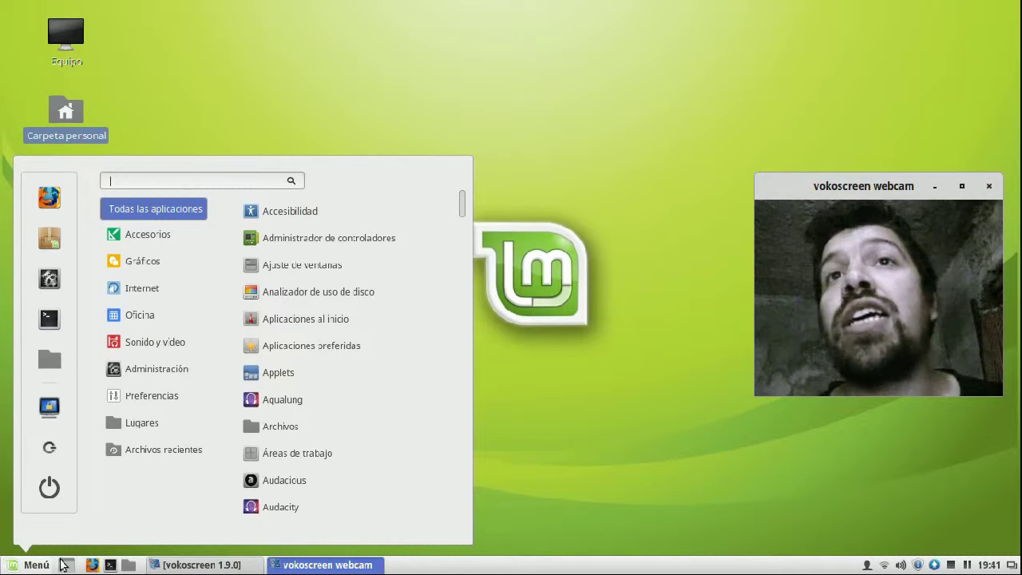
pyautogui.click(515, 572)
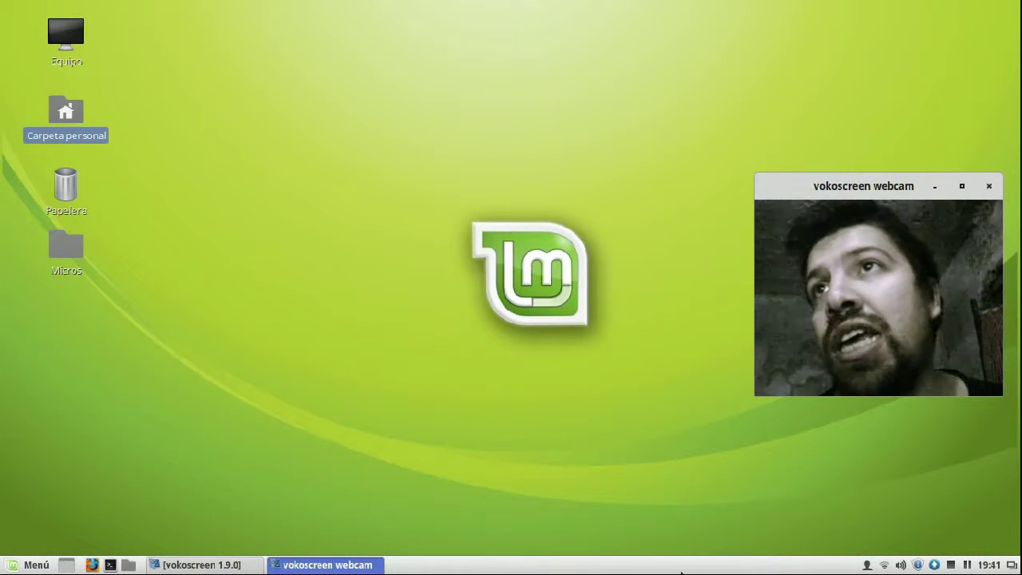
pyautogui.moveTo(157, 8); pyautogui.dragTo(140, 246)
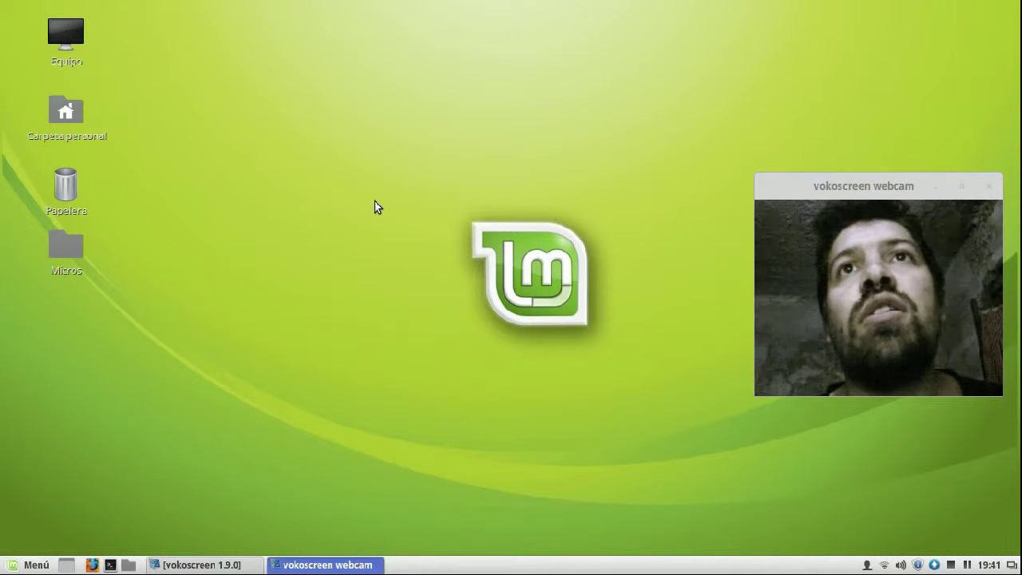
pyautogui.moveTo(108, 12); pyautogui.dragTo(275, 155)
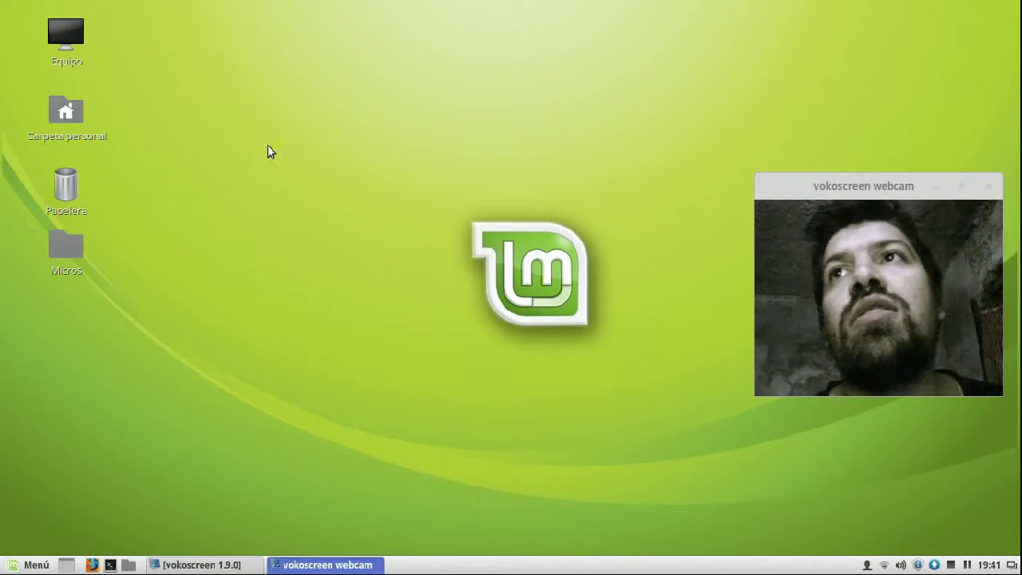
# Open the home folder, reduce its window from full screen and move it clear of the webcam view.
pyautogui.doubleClick(67, 134)
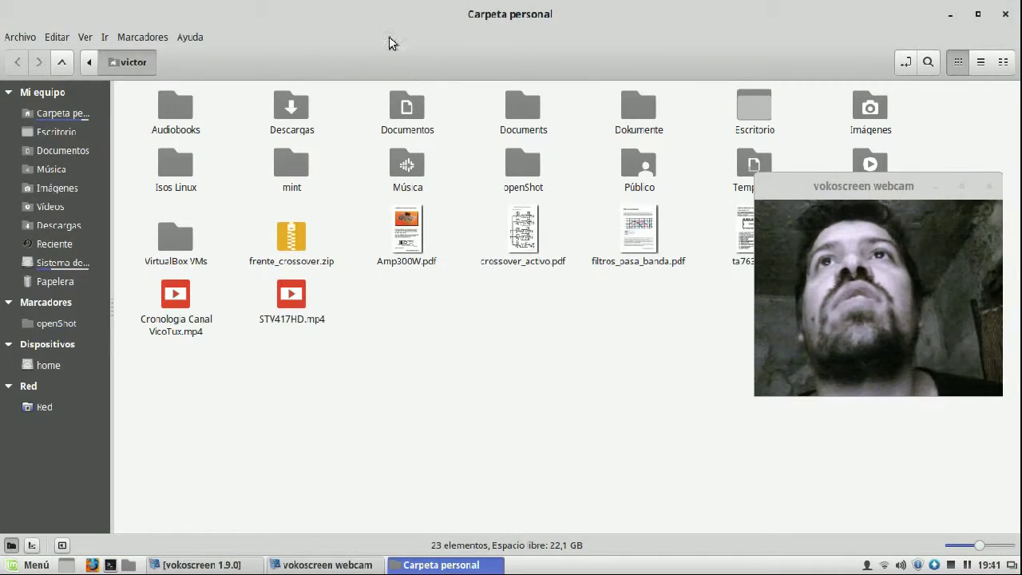
pyautogui.click(978, 14)
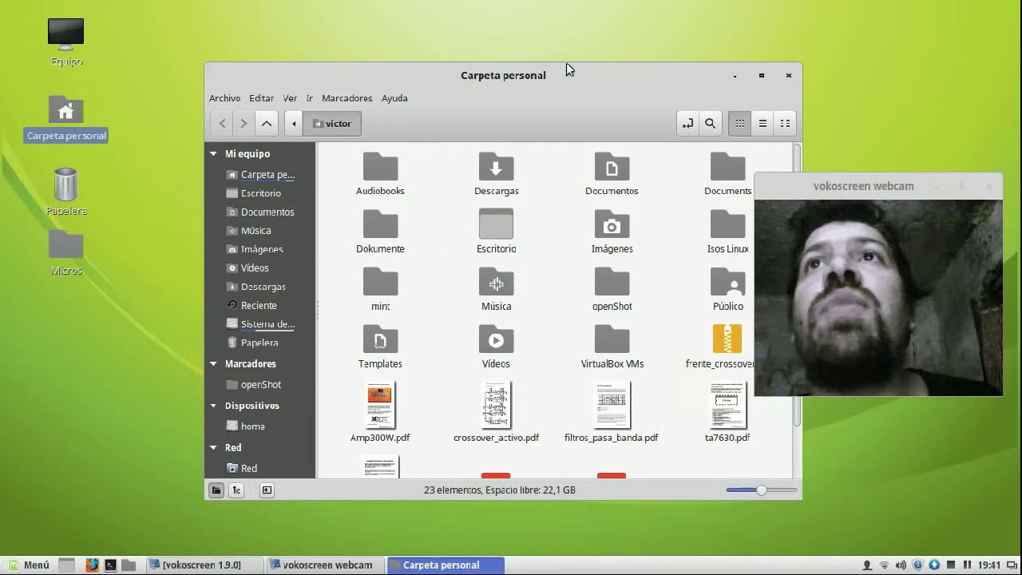
pyautogui.moveTo(450, 51)
pyautogui.mouseDown()
pyautogui.moveTo(449, 11)
pyautogui.moveTo(450, 43)
pyautogui.mouseUp()
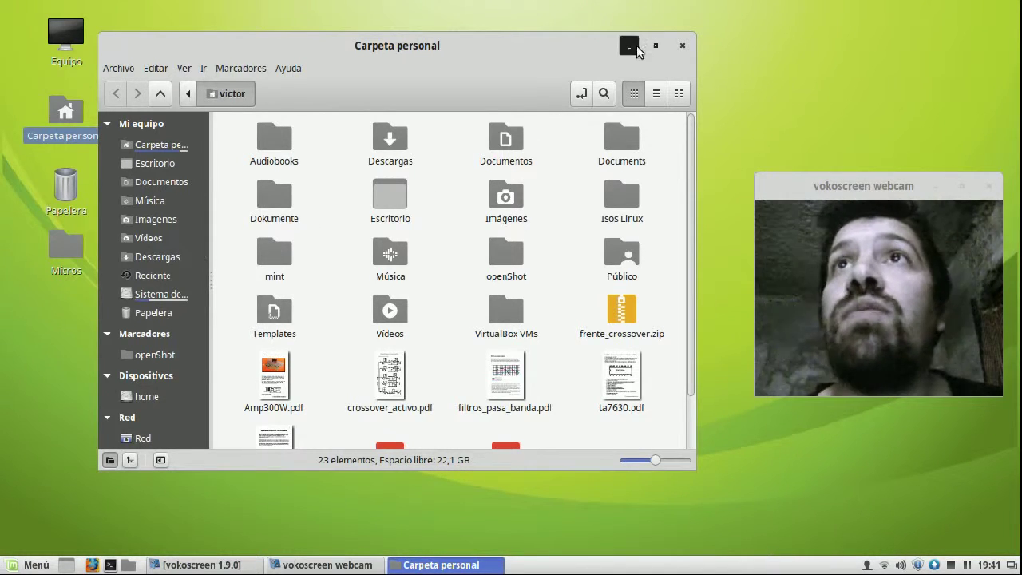
# Close the home folder window and switch to the vokoscreen 1.9.0 recorder window.
pyautogui.click(683, 48)
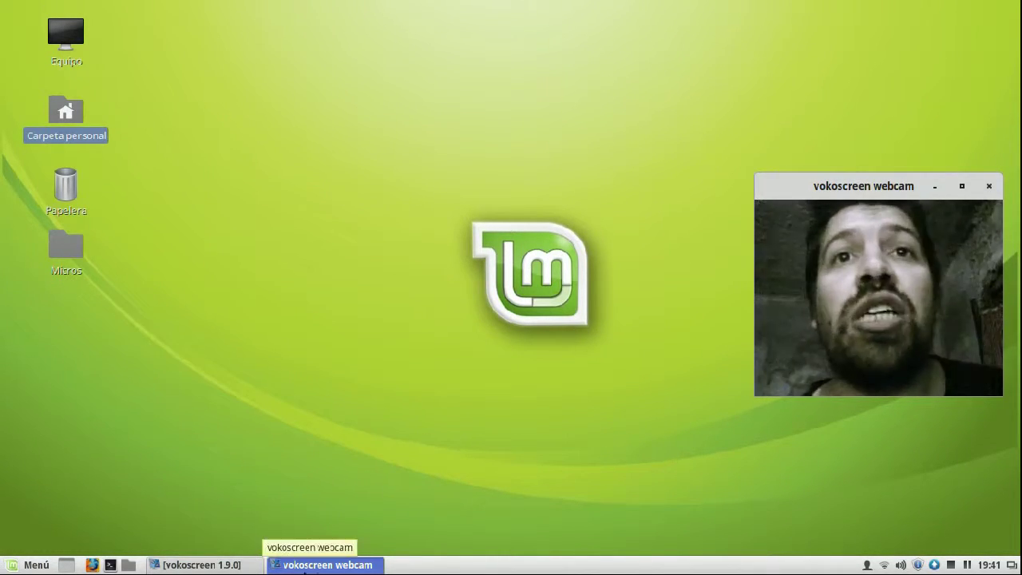
pyautogui.click(204, 564)
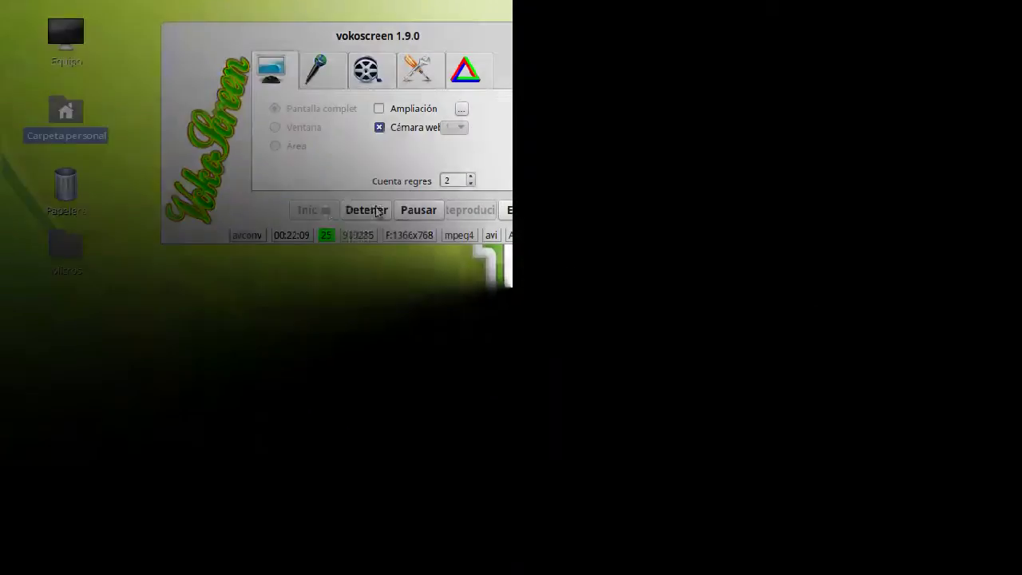